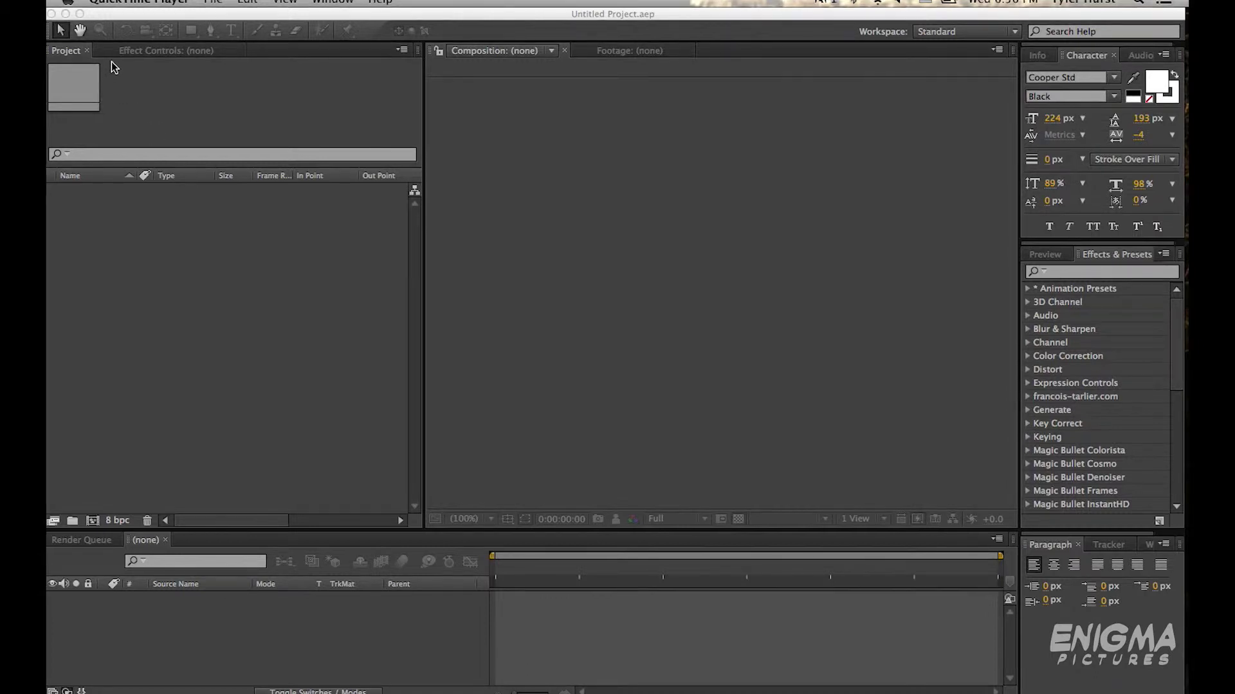
Bring the After Effects window to the front so its Welcome screen shows
{"action": "left_click", "coordinate": [211, 143]}
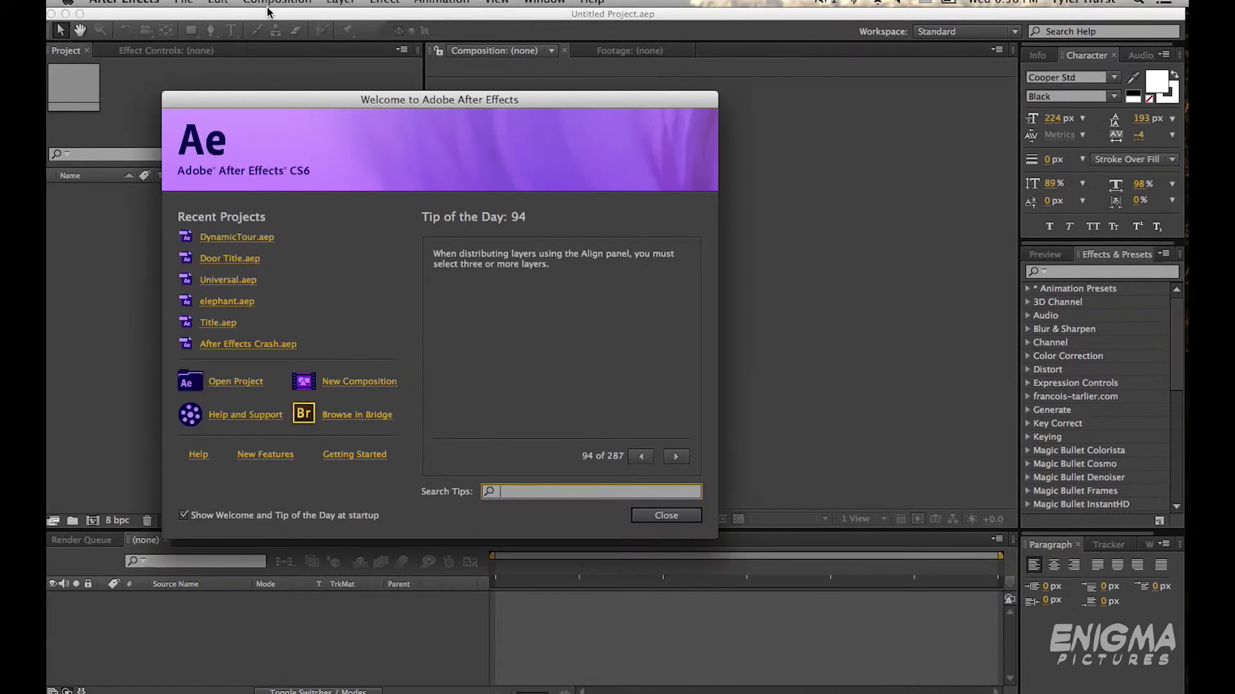
Close the Welcome screen and create a new composition named 'wiggler'
{"action": "left_click", "coordinate": [637, 515]}
{"action": "left_click", "coordinate": [276, 2]}
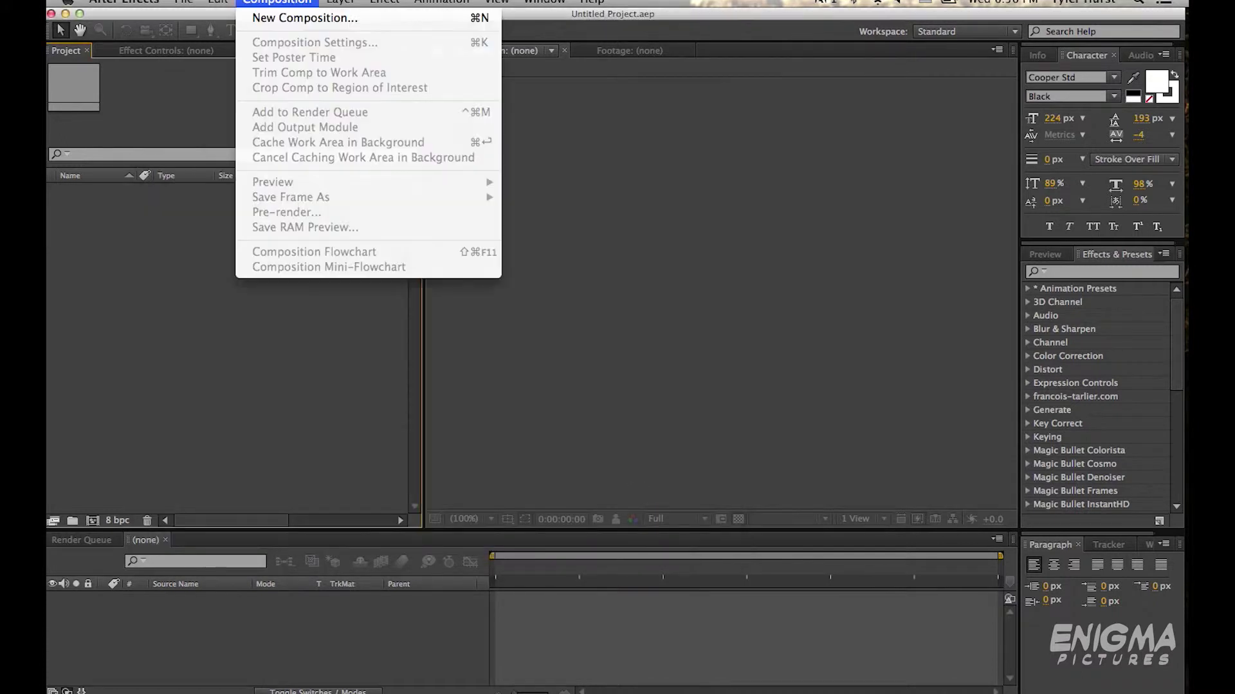
{"action": "left_click", "coordinate": [283, 19]}
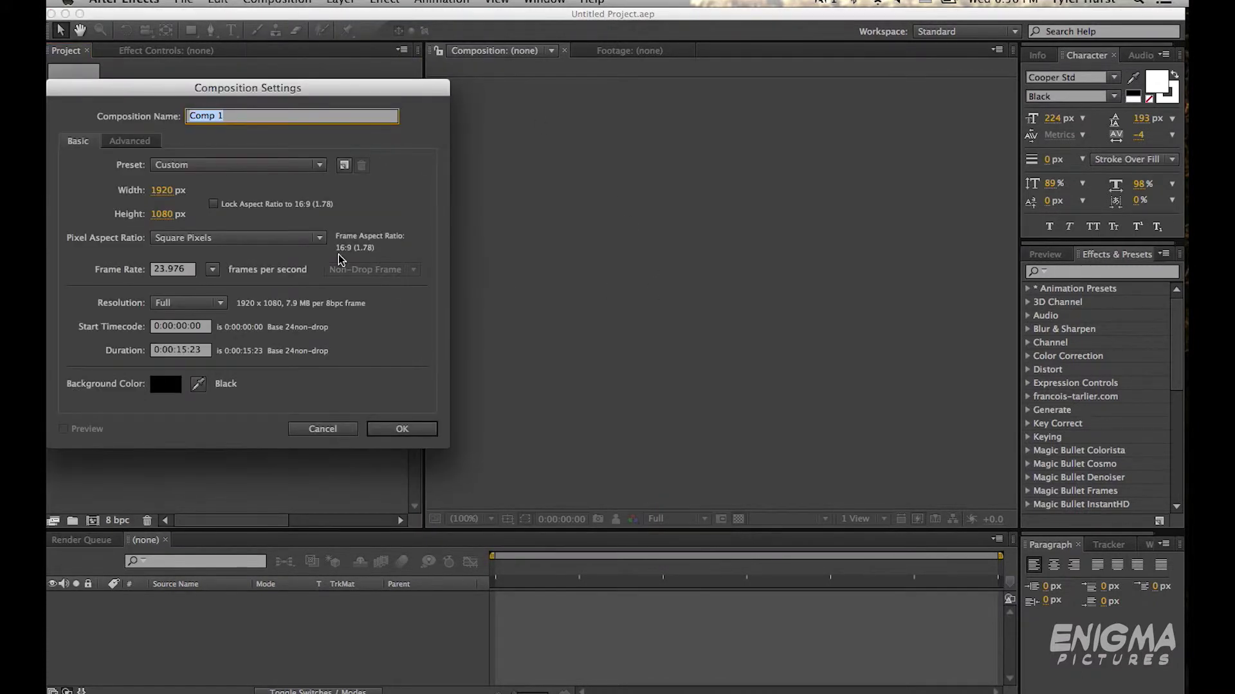
{"action": "type", "text": "wiggler"}
{"action": "key", "text": "Return"}
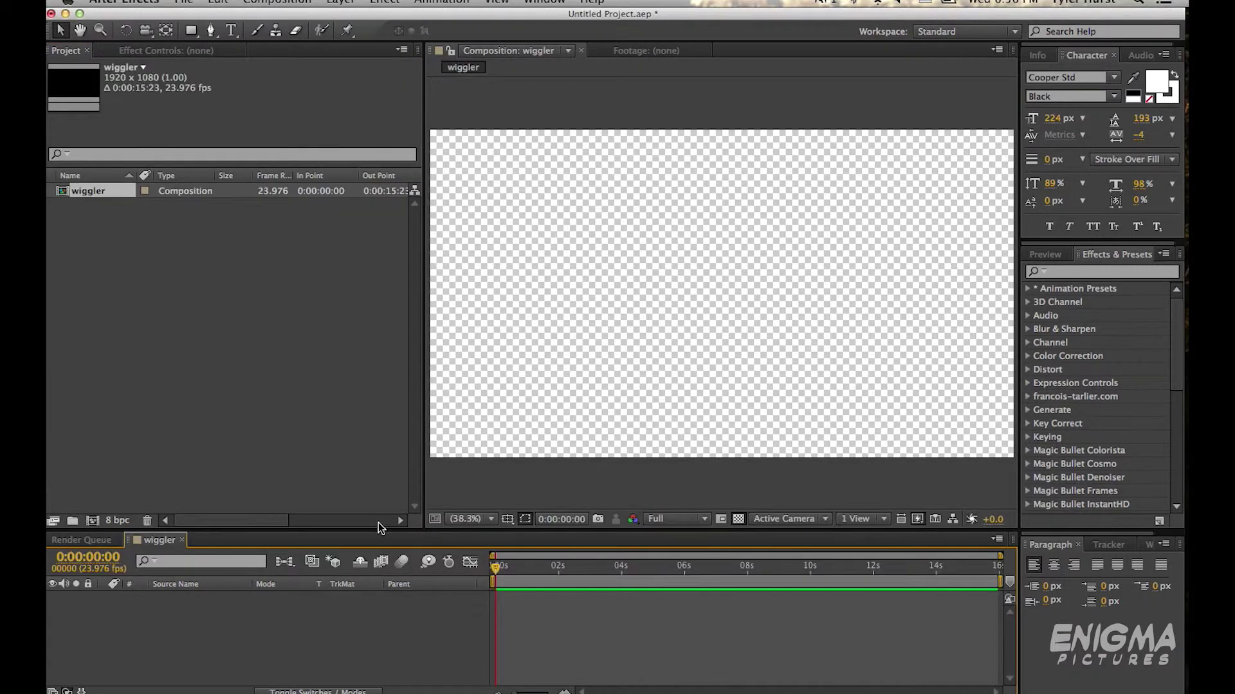
Add a black full-frame solid layer named BG to the composition
{"action": "left_click", "coordinate": [276, 3]}
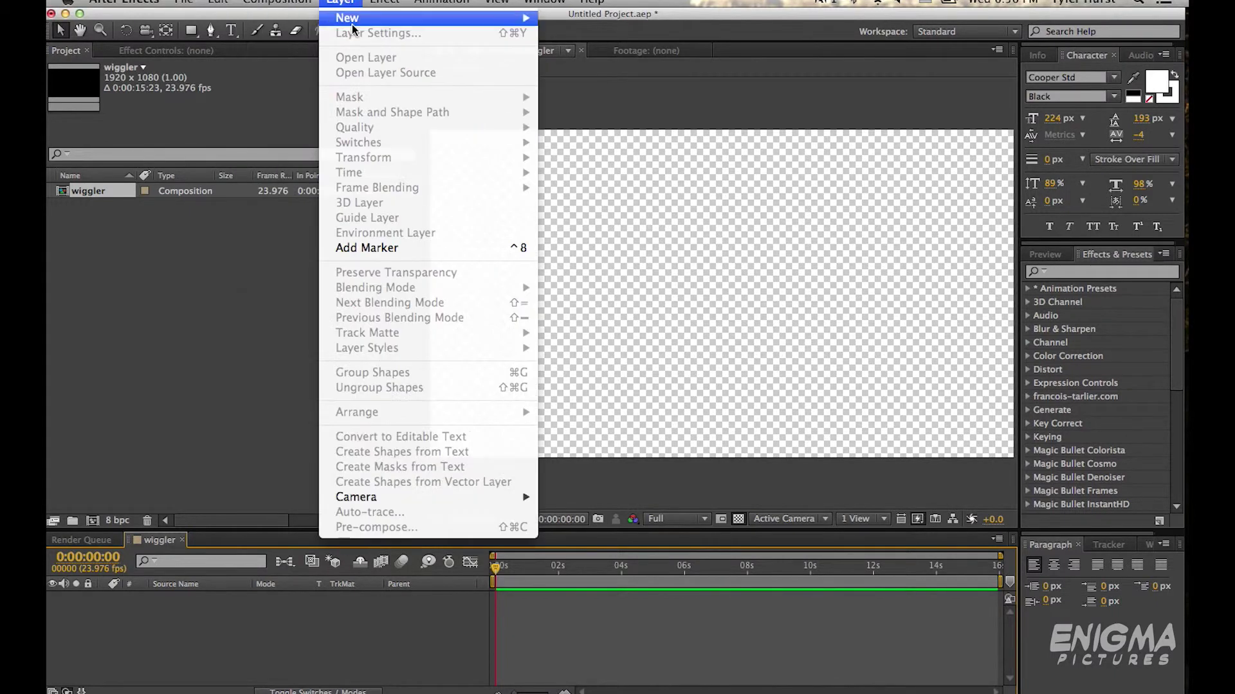
{"action": "mouse_move", "coordinate": [347, 18]}
{"action": "left_click", "coordinate": [574, 38]}
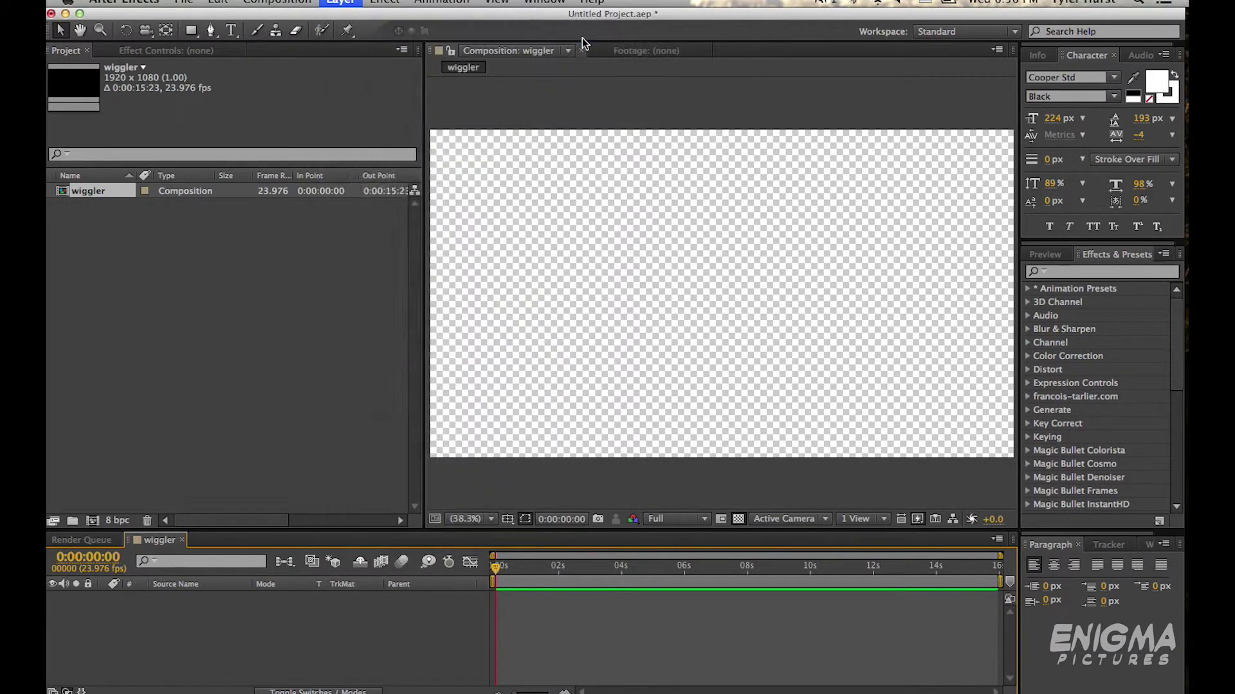
{"action": "type", "text": "BC"}
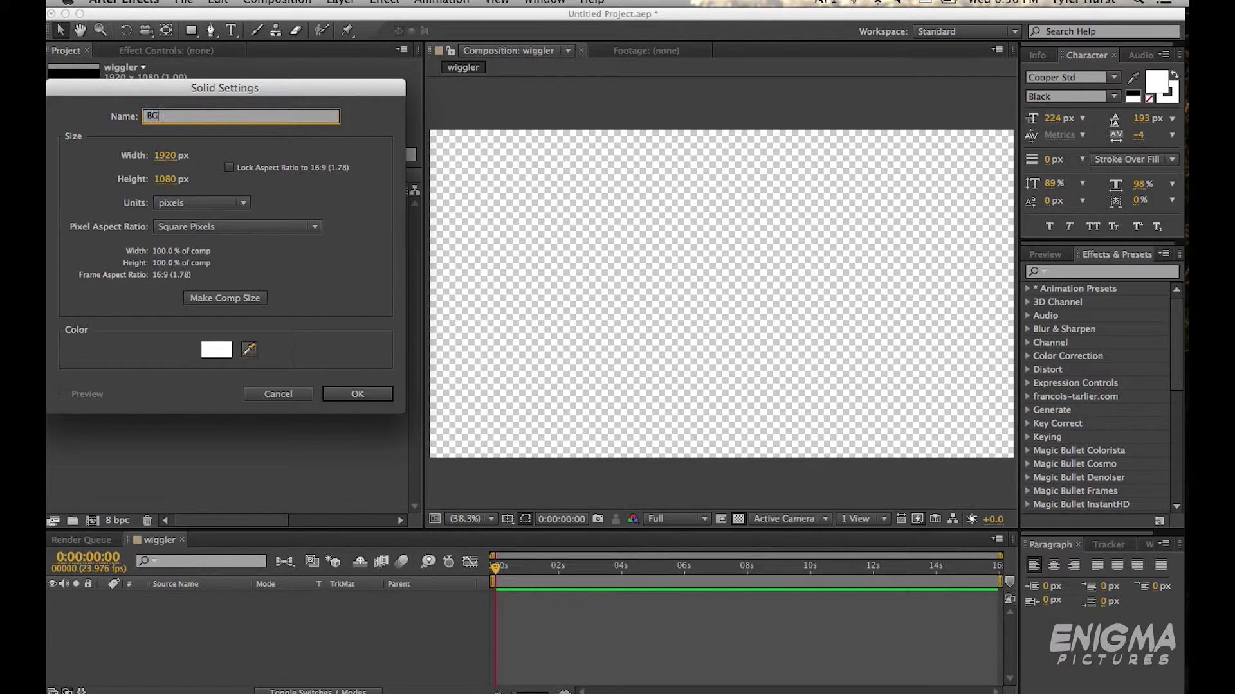
{"action": "left_click", "coordinate": [216, 349]}
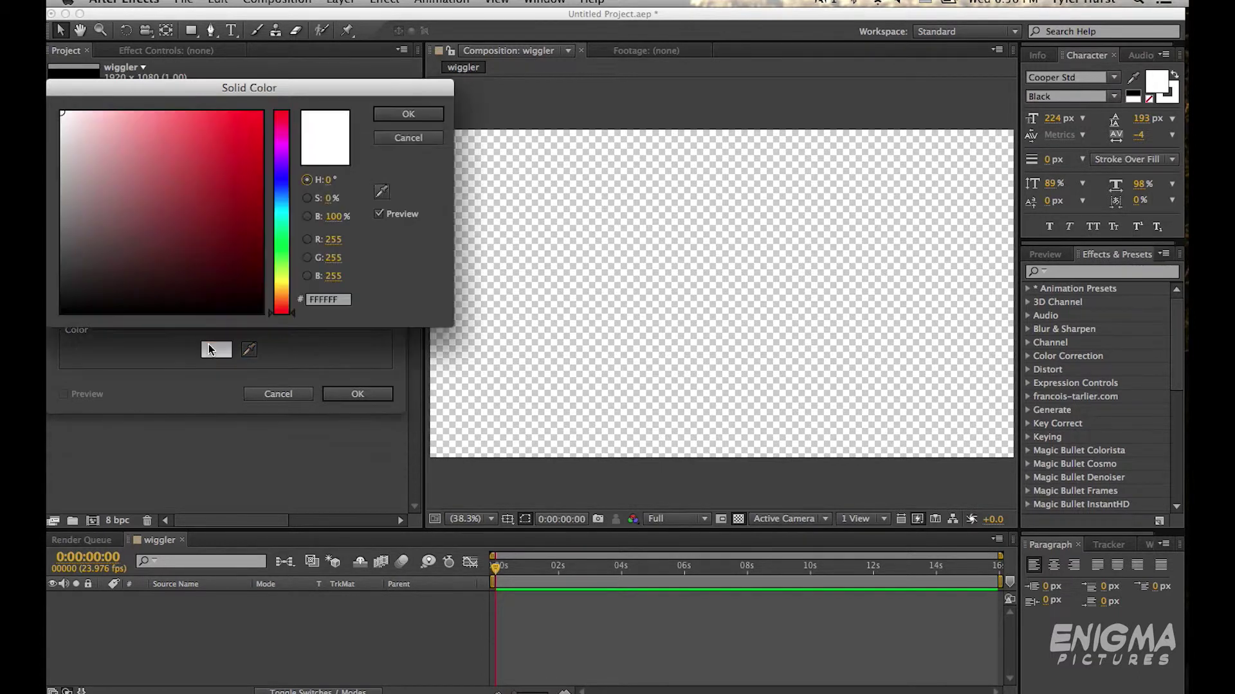
{"action": "left_click_drag", "start_coordinate": [244, 303], "coordinate": [345, 367]}
{"action": "left_click", "coordinate": [413, 118]}
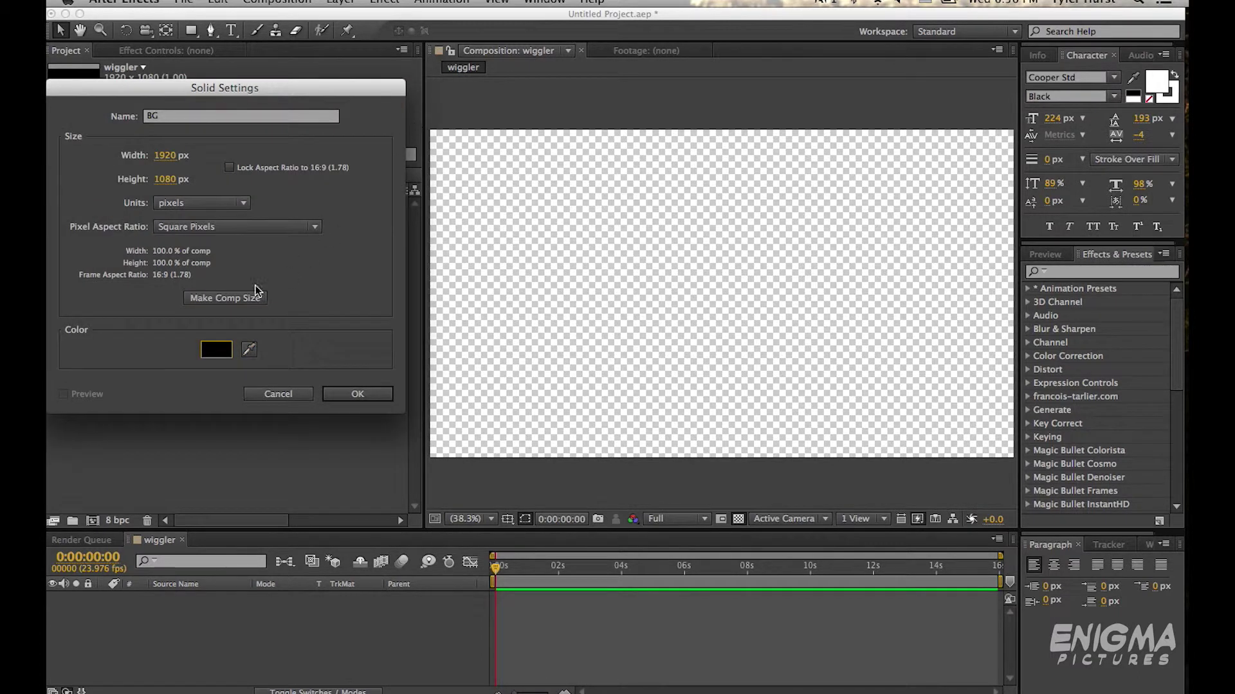
{"action": "left_click", "coordinate": [353, 395]}
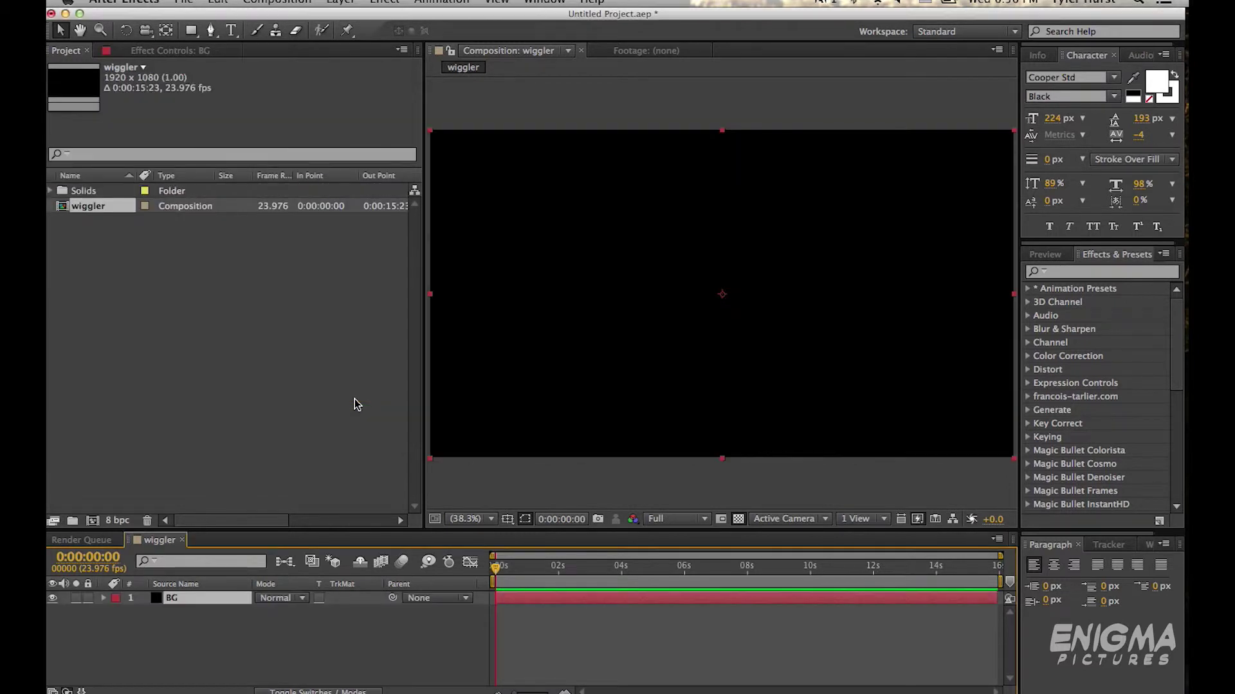
Add a second solid layer named 'Element' with Cmd+Y
{"action": "key", "text": "ctrl+y"}
{"action": "type", "text": "Elemen"}
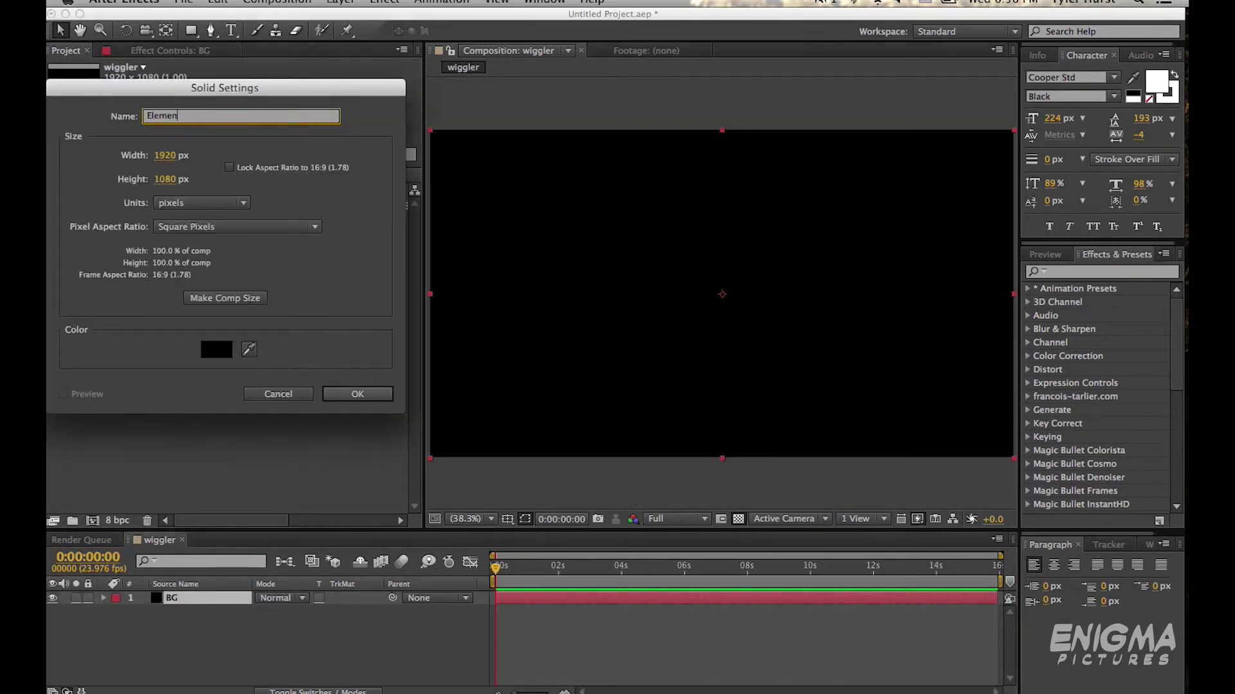
{"action": "type", "text": "t"}
{"action": "key", "text": "Return"}
Apply the Element effect from Effects & Presets to the Element layer and open Scene Setup
{"action": "left_click", "coordinate": [1096, 272]}
{"action": "left_click", "coordinate": [1034, 272]}
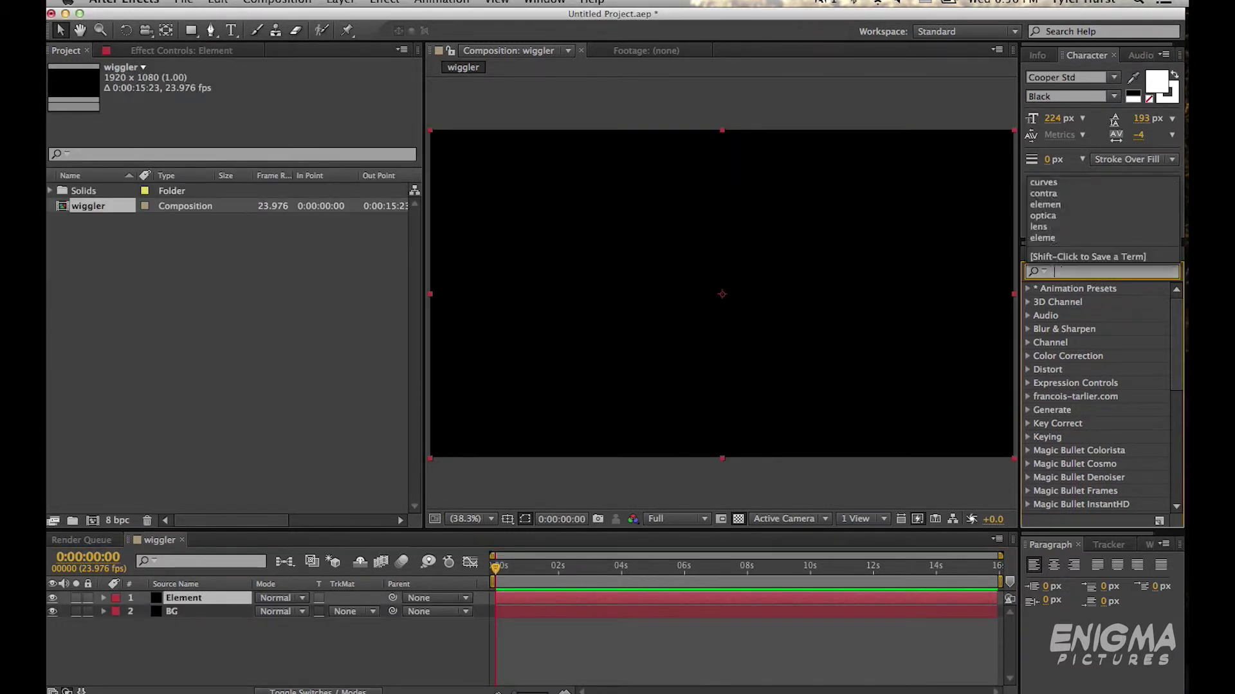
{"action": "type", "text": "element"}
{"action": "left_click_drag", "start_coordinate": [1079, 303], "coordinate": [803, 296]}
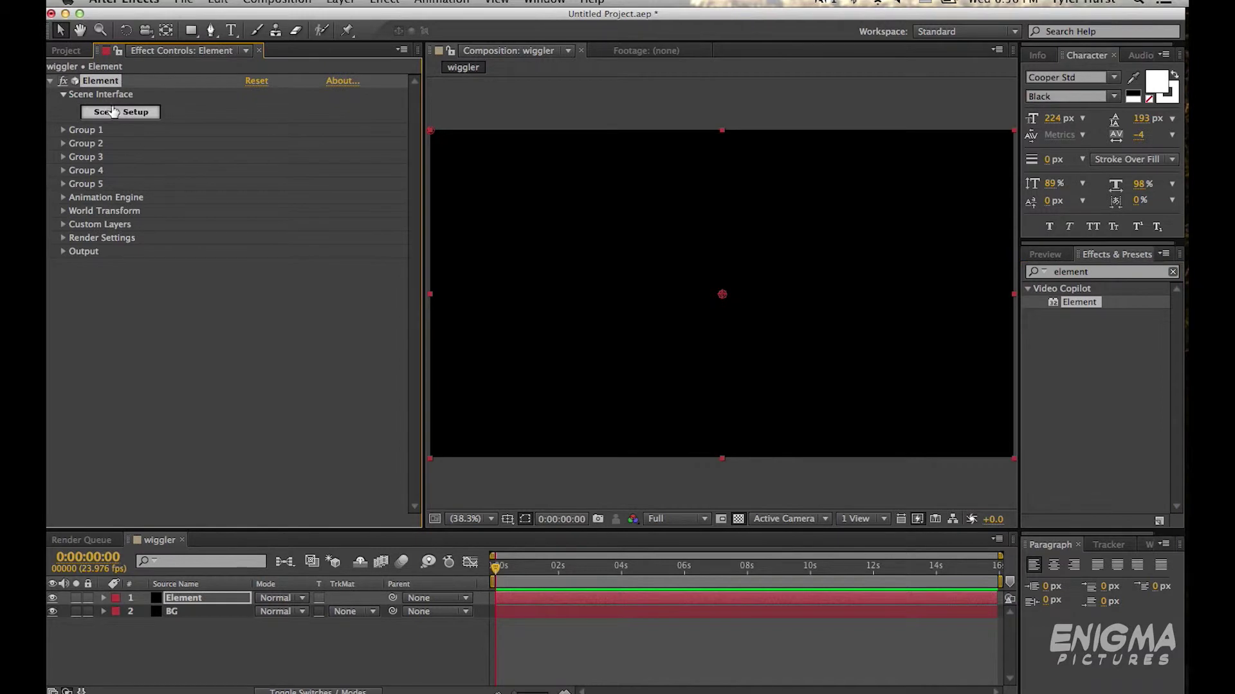
{"action": "left_click", "coordinate": [113, 114]}
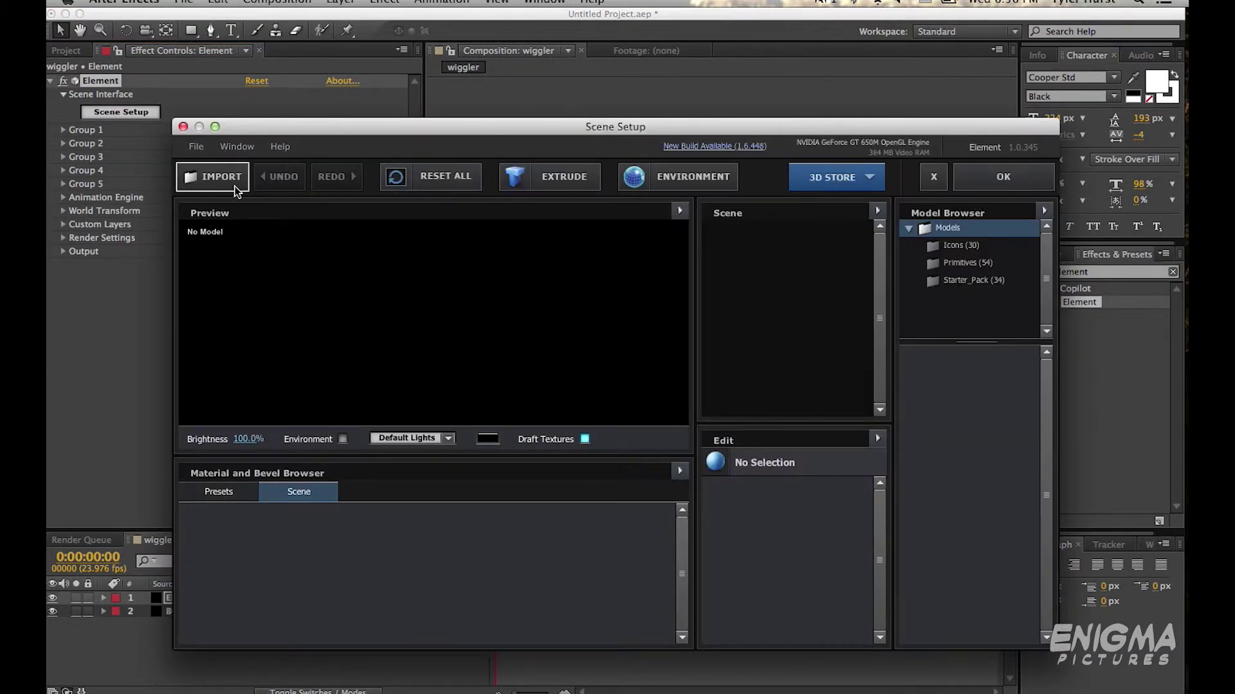
Load the soda_can model from Starter_Pack and remove the alarm_clock model from the scene
{"action": "left_click", "coordinate": [980, 283]}
{"action": "double_click", "coordinate": [976, 385]}
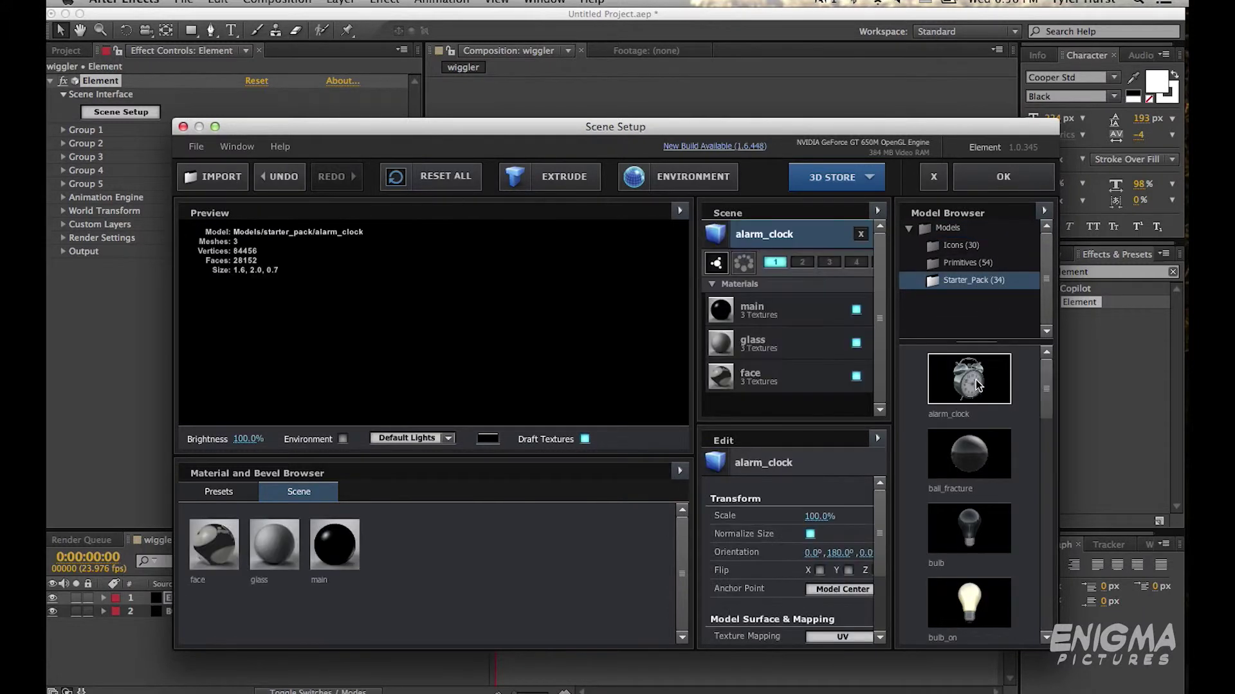
{"action": "scroll", "coordinate": [975, 452], "scroll_direction": "down", "scroll_amount": 5}
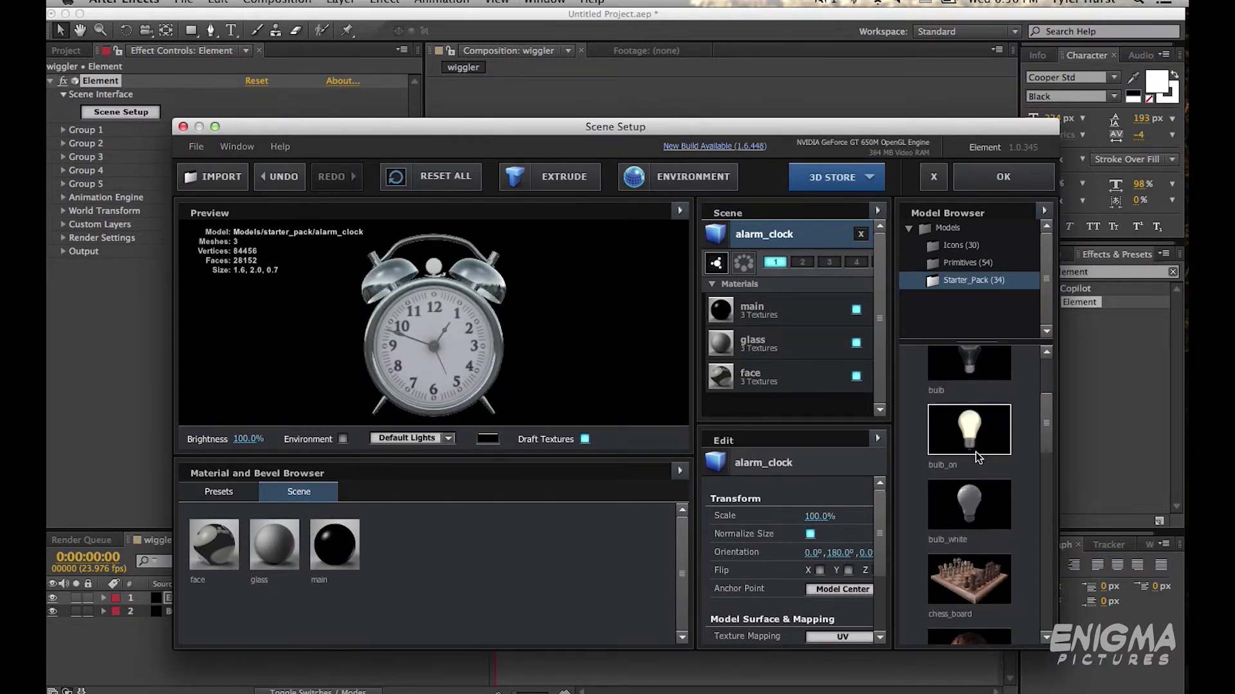
{"action": "scroll", "coordinate": [955, 529], "scroll_direction": "down", "scroll_amount": 5}
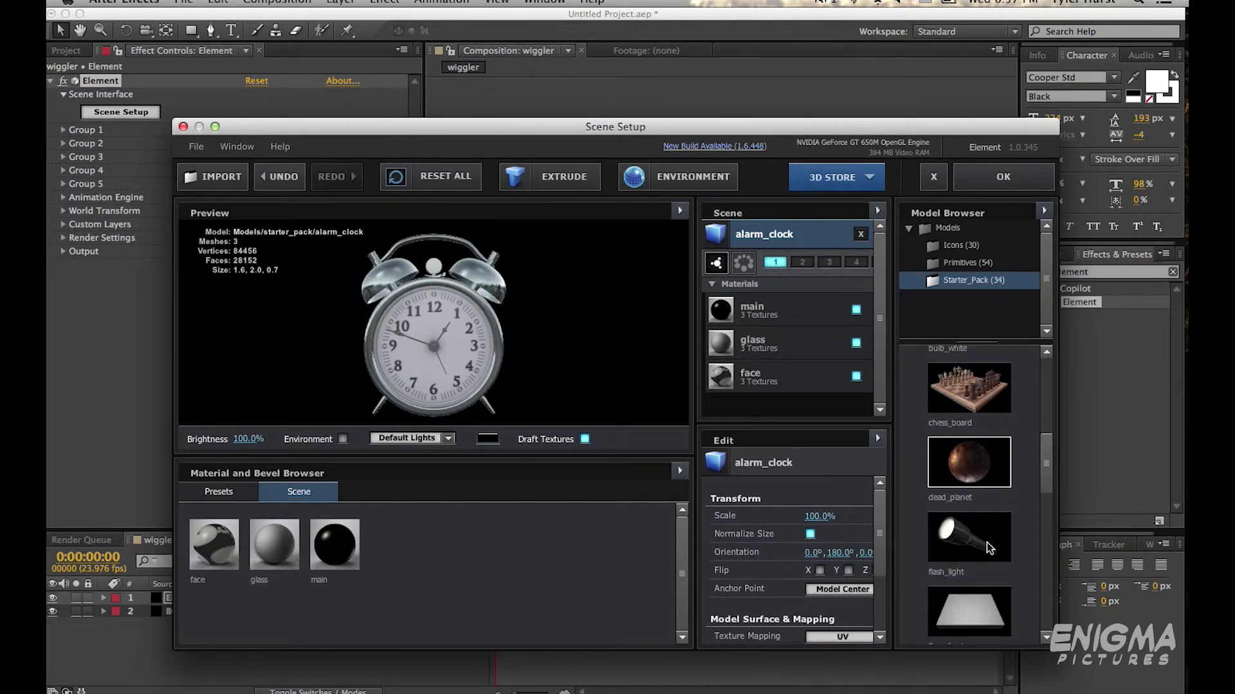
{"action": "scroll", "coordinate": [989, 548], "scroll_direction": "down", "scroll_amount": 8}
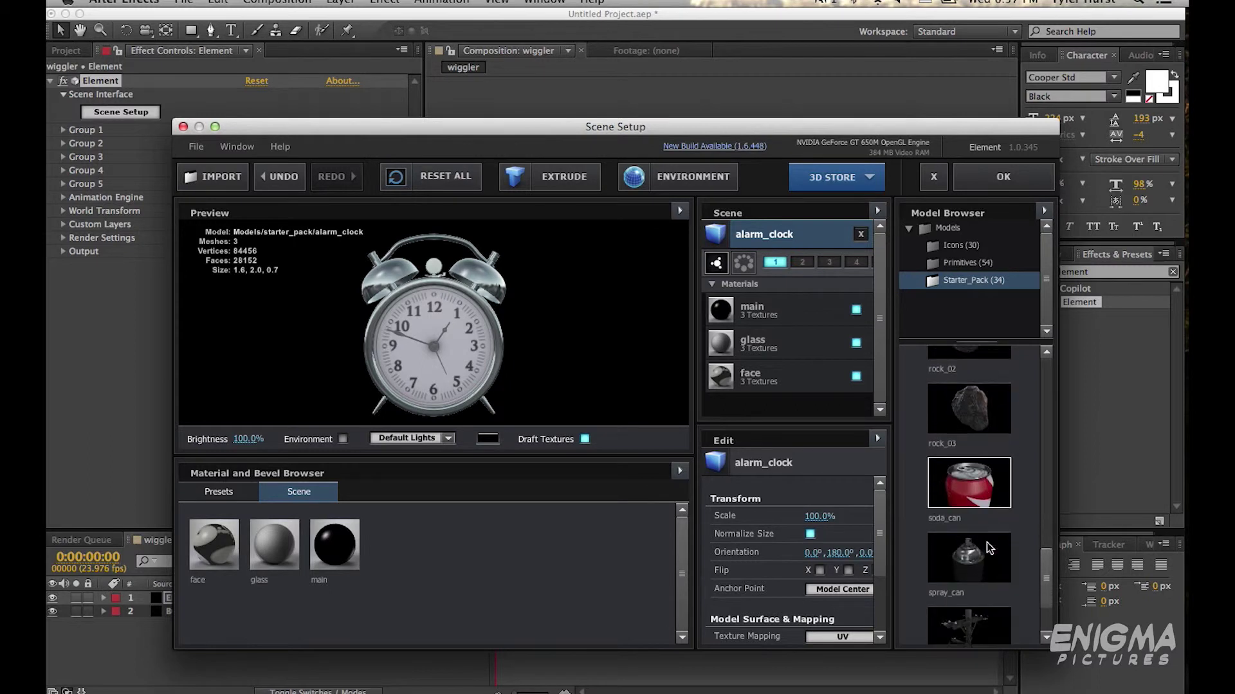
{"action": "double_click", "coordinate": [989, 503]}
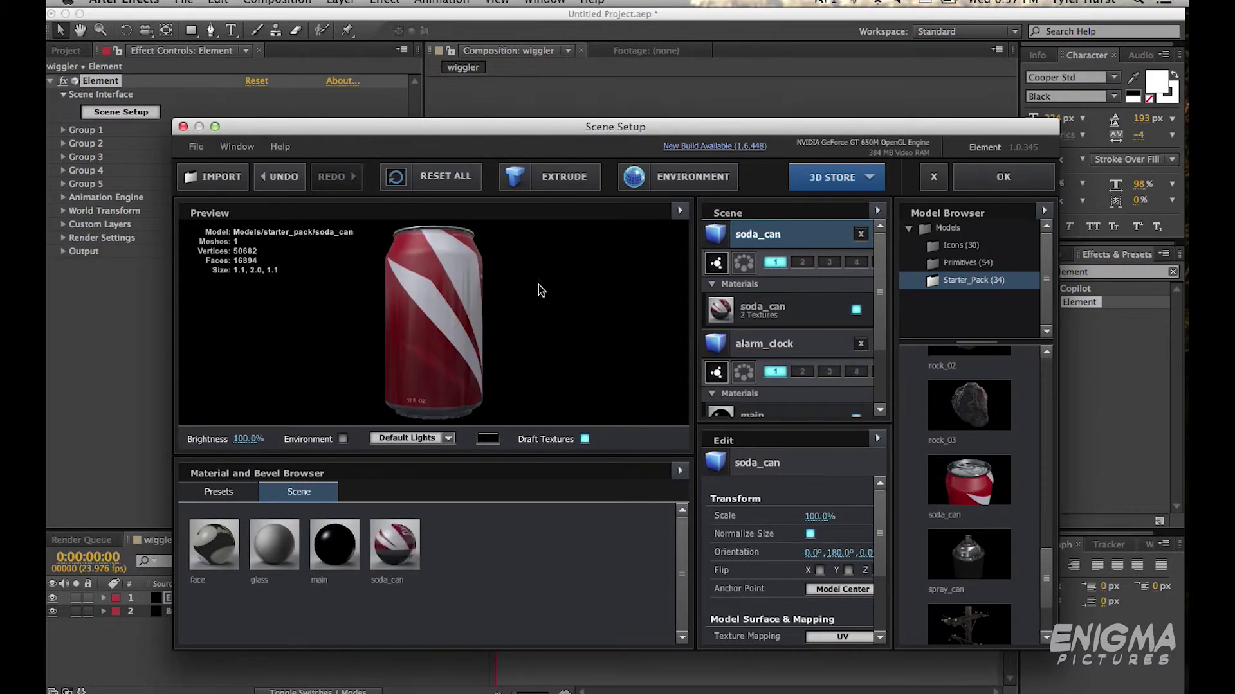
{"action": "left_click_drag", "start_coordinate": [349, 338], "coordinate": [276, 327]}
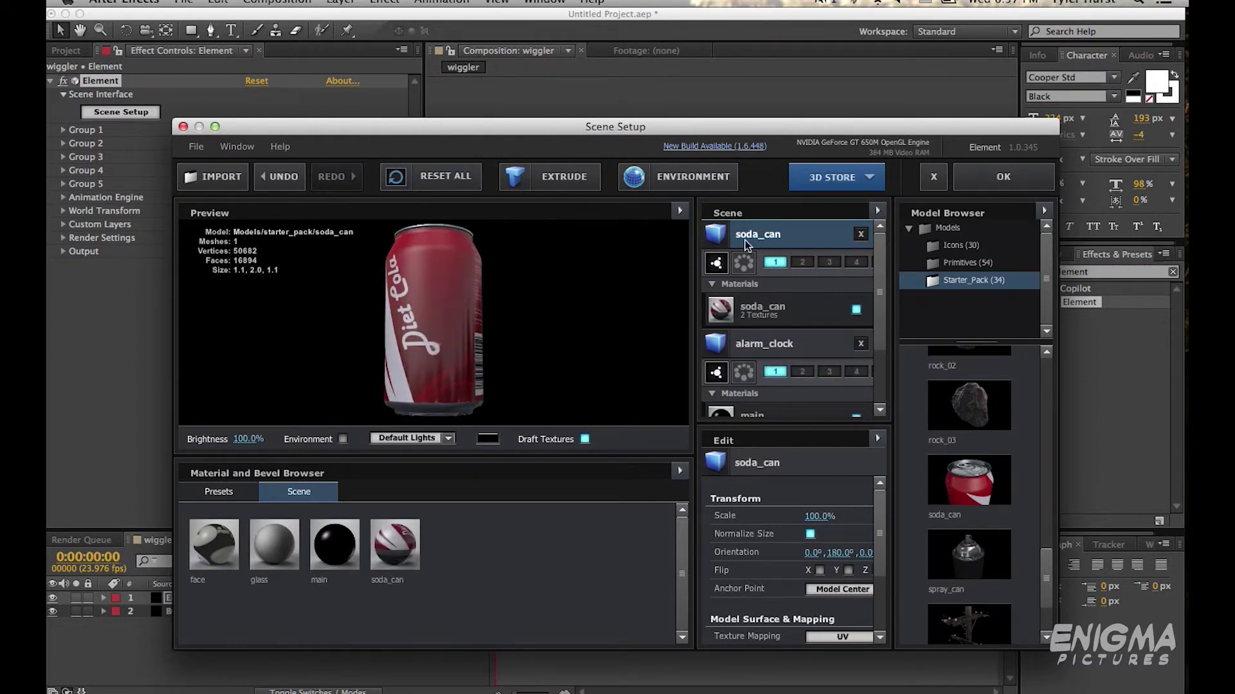
{"action": "left_click", "coordinate": [860, 344]}
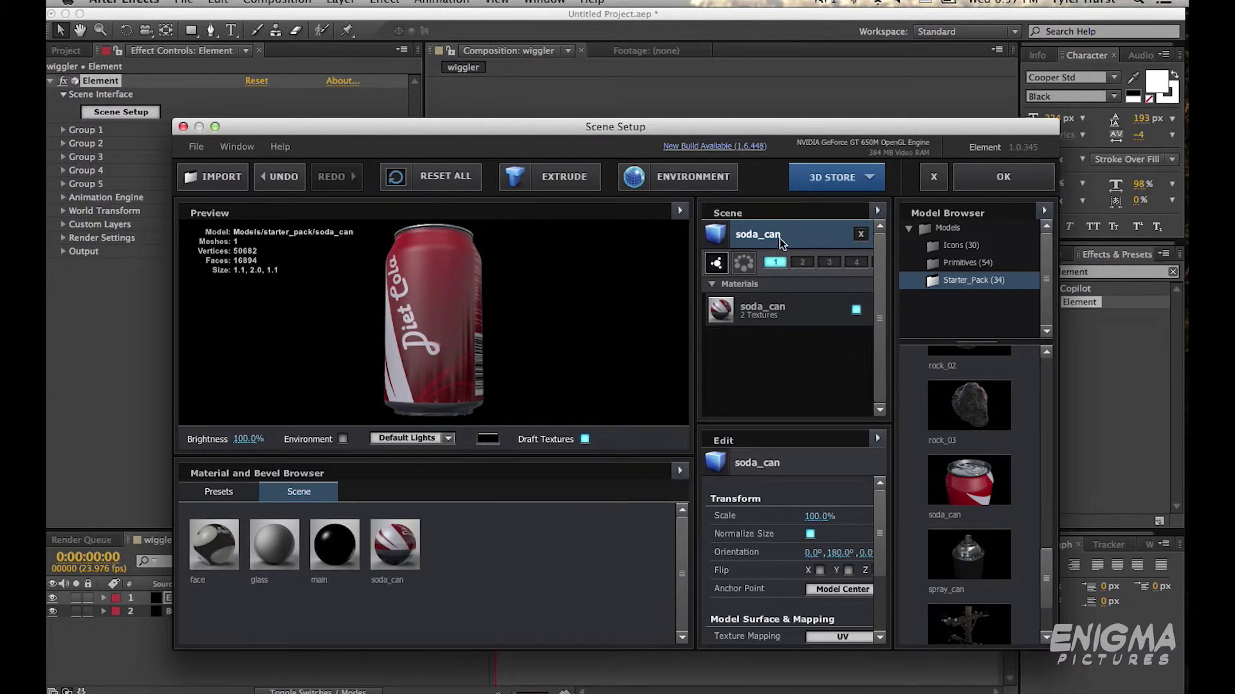
Anchor the can at Bottom, tilt its X orientation to 18.5°, and apply the scene
{"action": "left_click", "coordinate": [832, 595]}
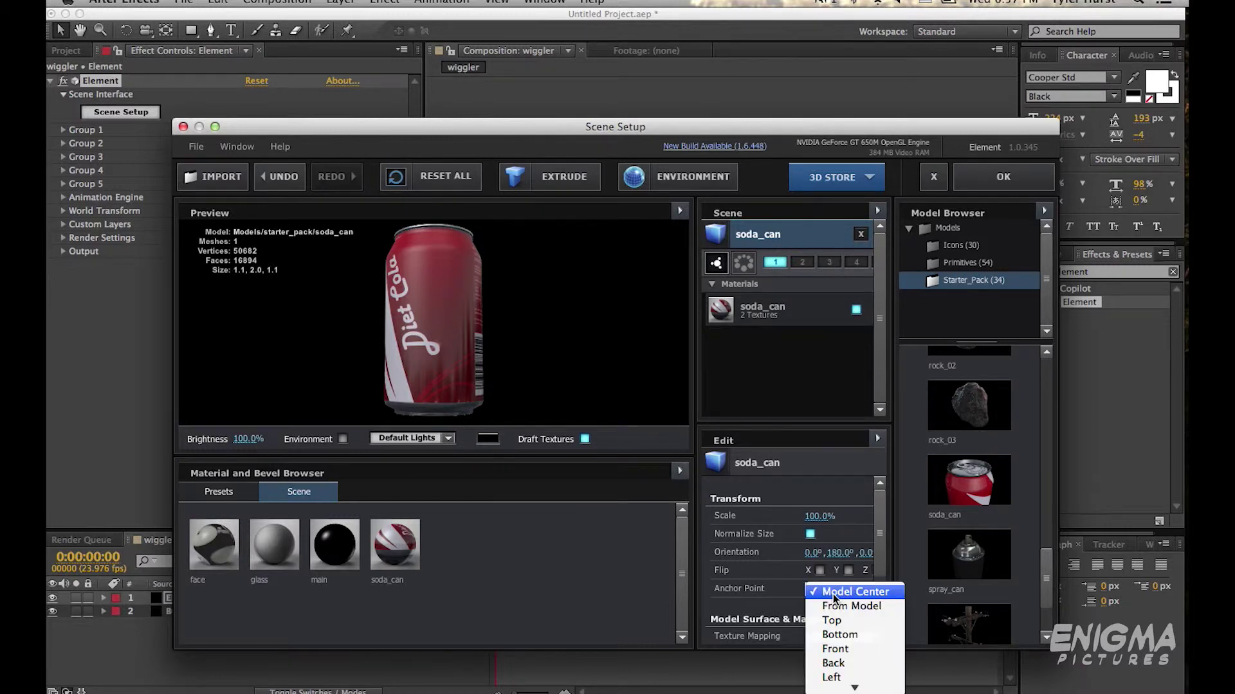
{"action": "left_click", "coordinate": [857, 631]}
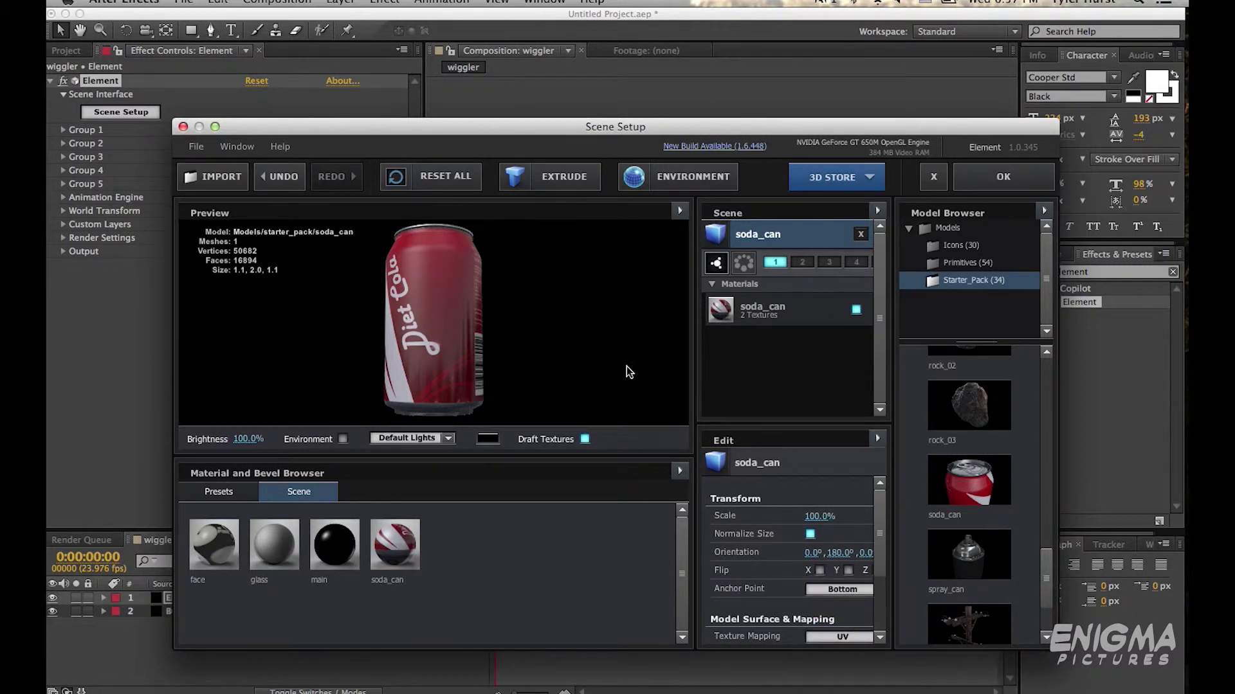
{"action": "mouse_move", "coordinate": [813, 554]}
{"action": "left_mouse_down"}
{"action": "mouse_move", "coordinate": [845, 556]}
{"action": "mouse_move", "coordinate": [786, 551]}
{"action": "mouse_move", "coordinate": [801, 571]}
{"action": "left_mouse_up"}
{"action": "scroll", "coordinate": [761, 554], "scroll_direction": "down", "scroll_amount": 4}
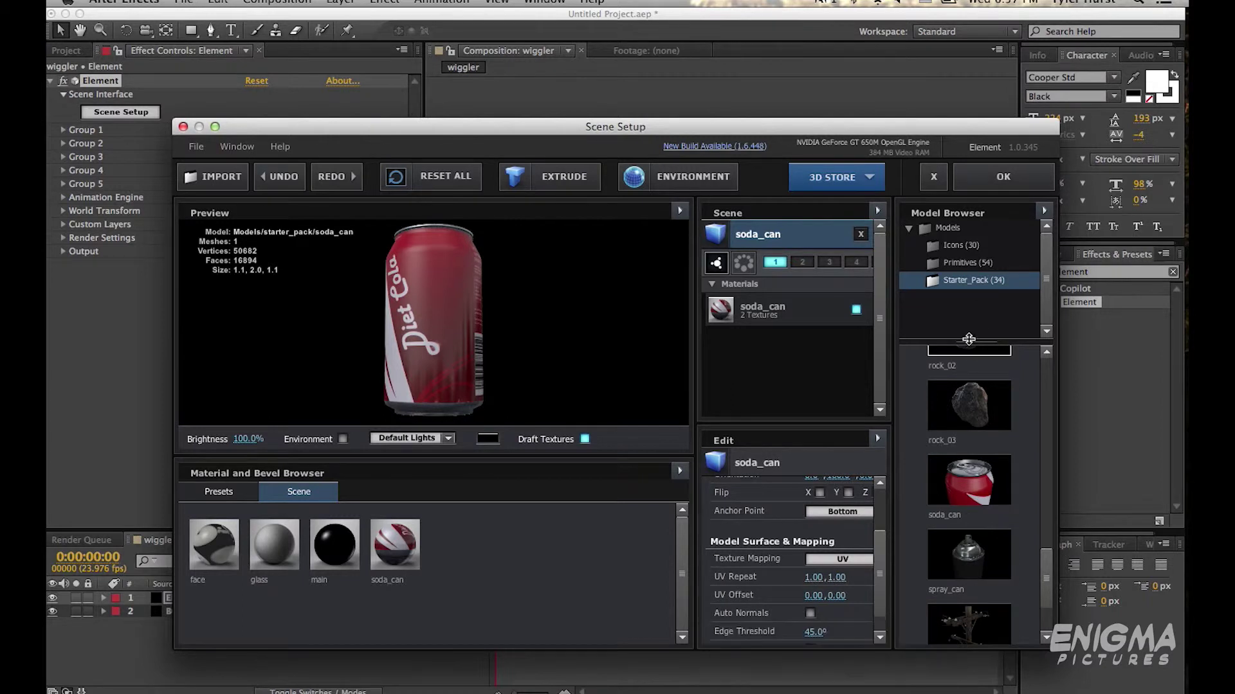
{"action": "left_click", "coordinate": [1002, 187]}
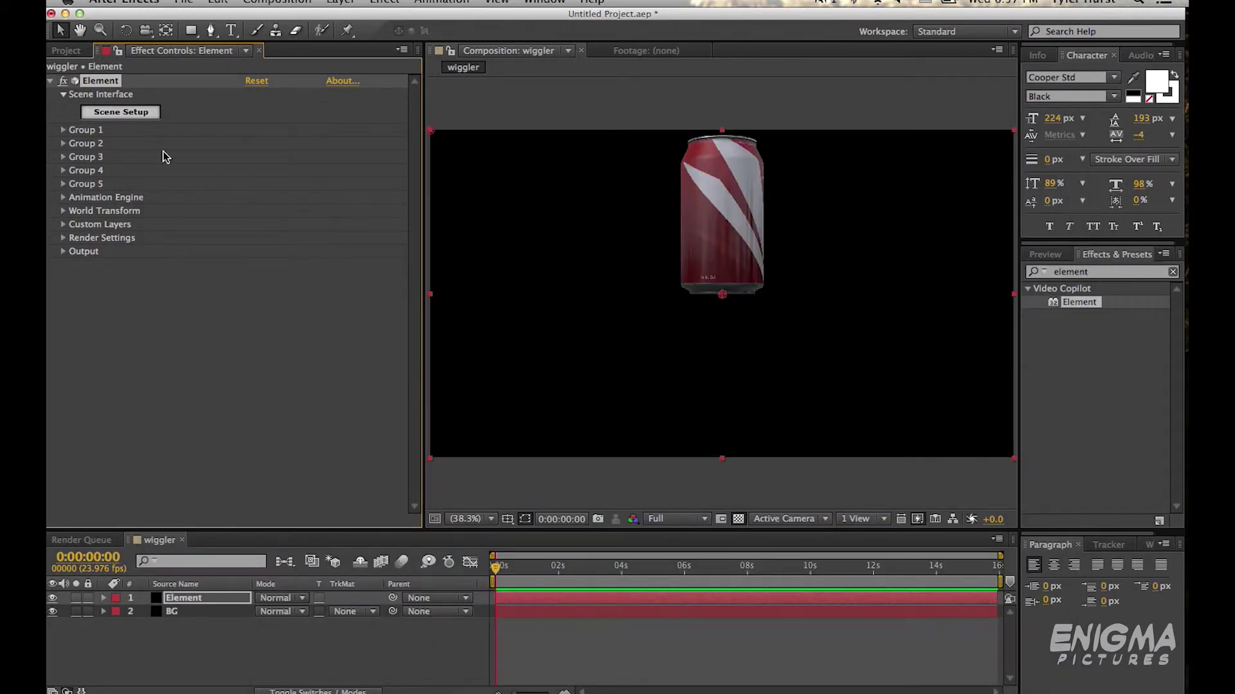
Move the can to position 1180,930 under Group 1's Particle Replicator
{"action": "left_click", "coordinate": [63, 130]}
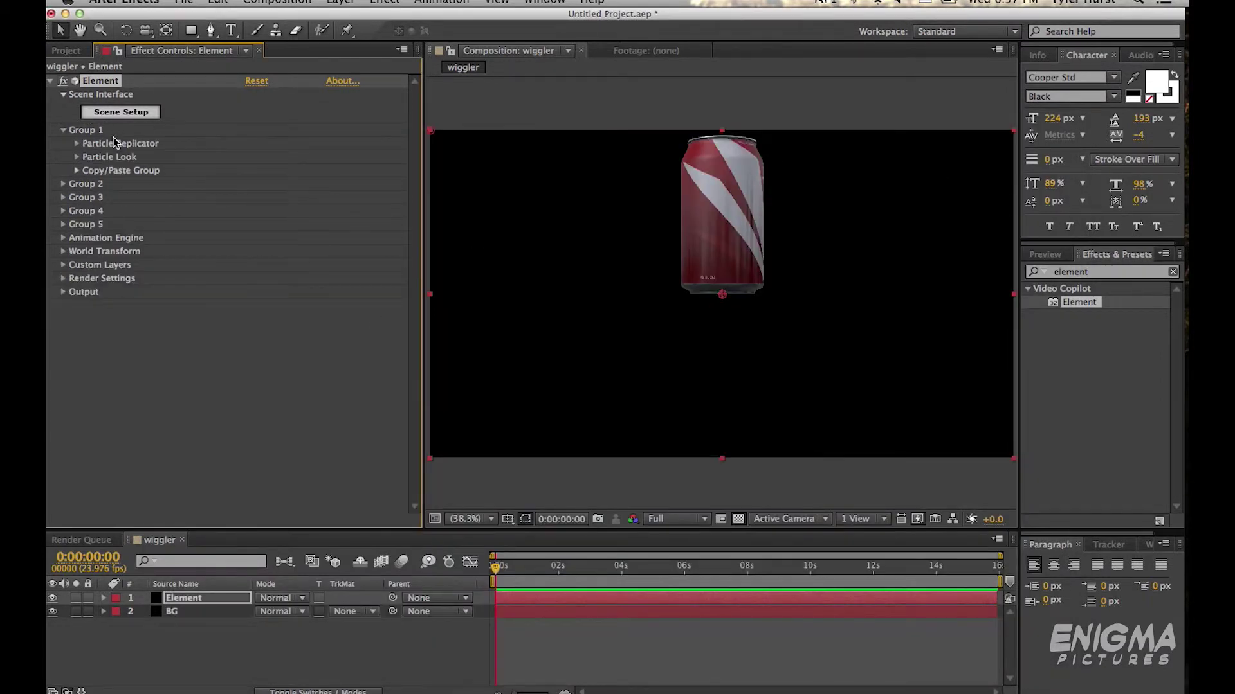
{"action": "left_click", "coordinate": [78, 143]}
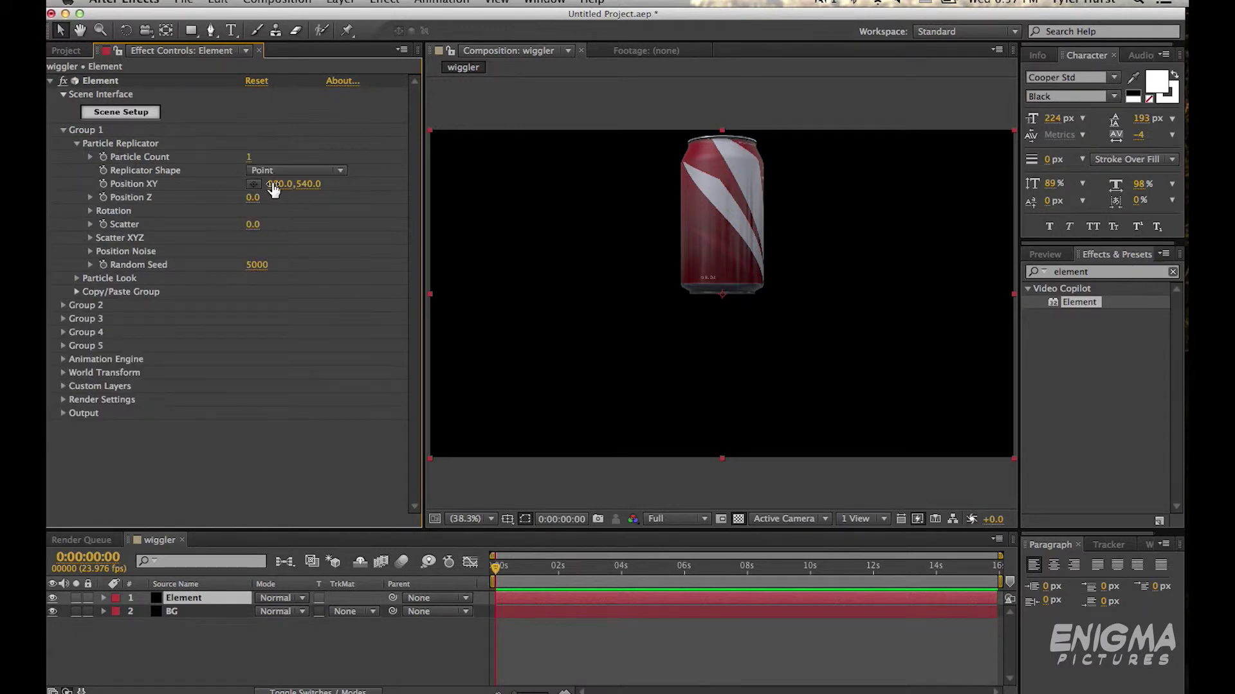
{"action": "left_click_drag", "start_coordinate": [273, 188], "coordinate": [347, 187]}
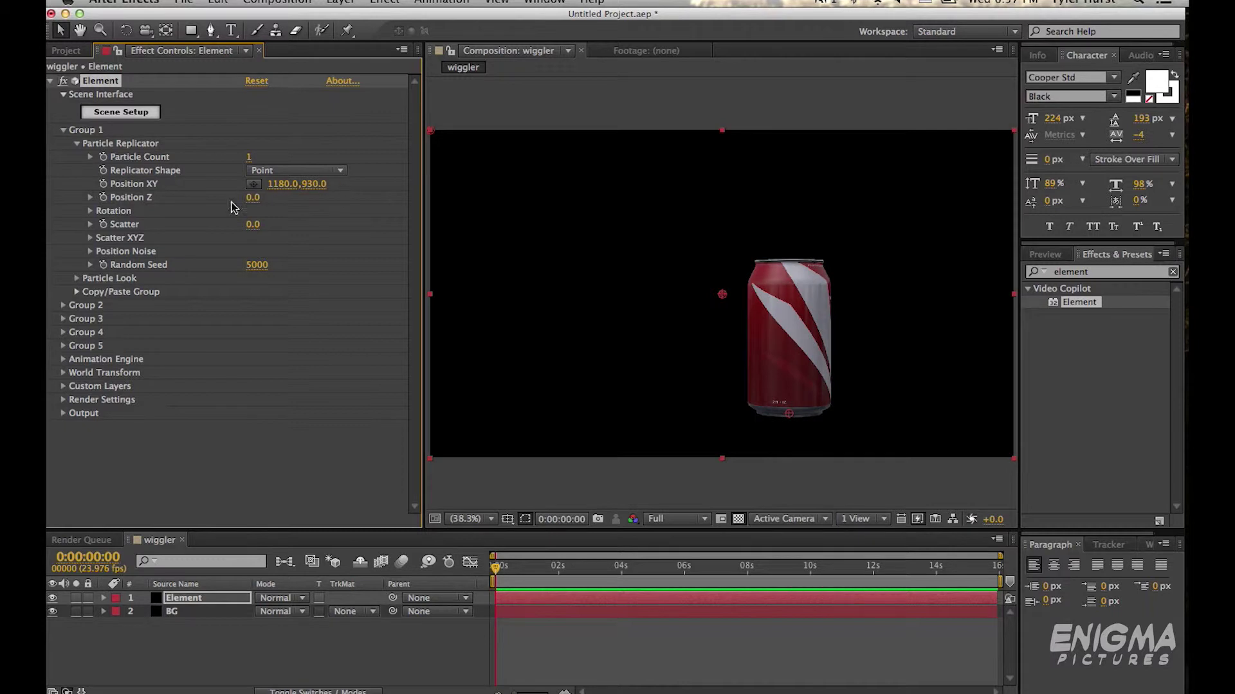
Test the can's rotation with X and Z at 20° and a Y spin
{"action": "left_click", "coordinate": [90, 211]}
{"action": "left_click_drag", "start_coordinate": [263, 224], "coordinate": [297, 226]}
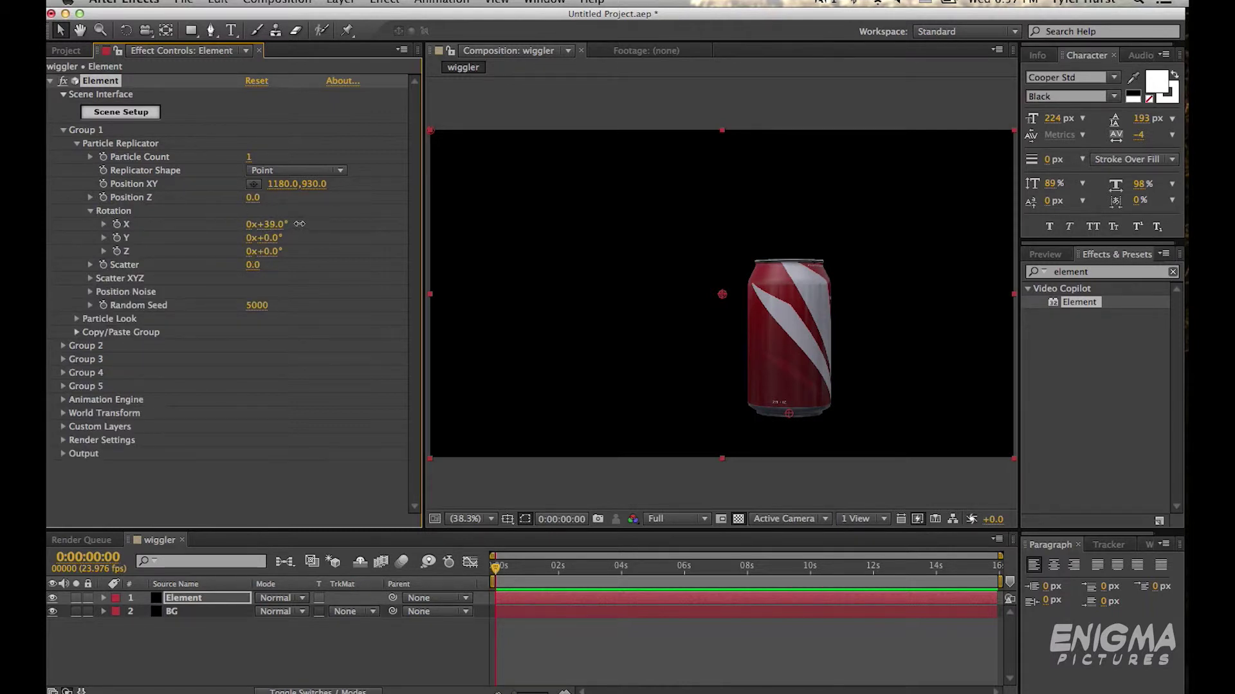
{"action": "key", "text": "super+z"}
{"action": "key", "text": "super+z"}
{"action": "left_click", "coordinate": [270, 224]}
{"action": "type", "text": "20"}
{"action": "key", "text": "Return"}
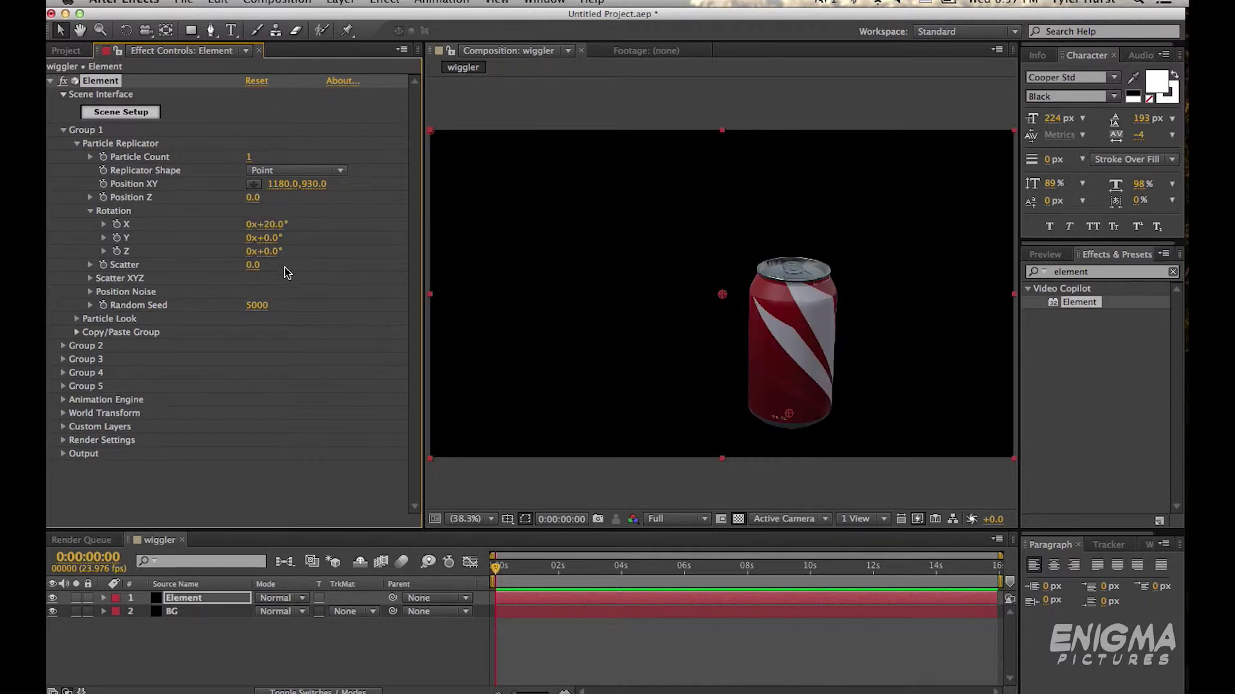
{"action": "left_click", "coordinate": [273, 237]}
{"action": "left_click", "coordinate": [270, 252]}
{"action": "type", "text": "20"}
{"action": "key", "text": "Return"}
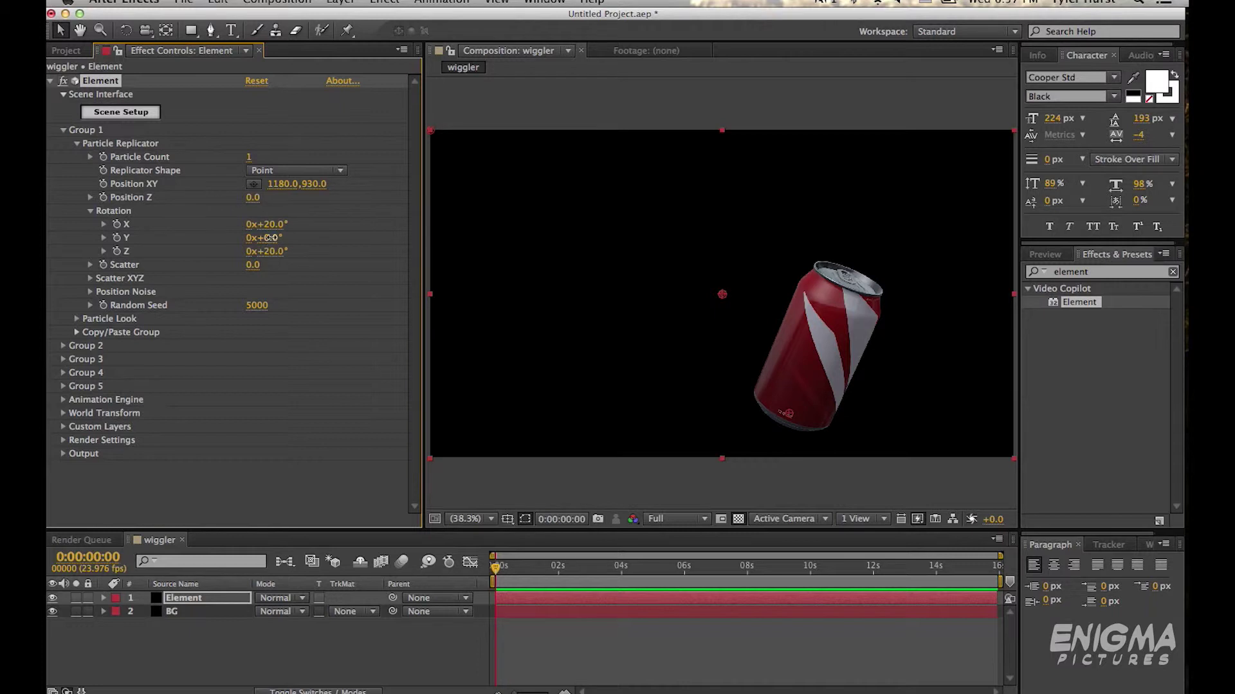
{"action": "mouse_move", "coordinate": [269, 238]}
{"action": "left_mouse_down"}
{"action": "mouse_move", "coordinate": [294, 241]}
{"action": "mouse_move", "coordinate": [268, 240]}
{"action": "left_mouse_up"}
Reset the X, Y and Z rotation to 0 and scrub the opening second
{"action": "left_click", "coordinate": [269, 225]}
{"action": "type", "text": "0"}
{"action": "key", "text": "Tab"}
{"action": "key", "text": "Tab"}
{"action": "type", "text": "0"}
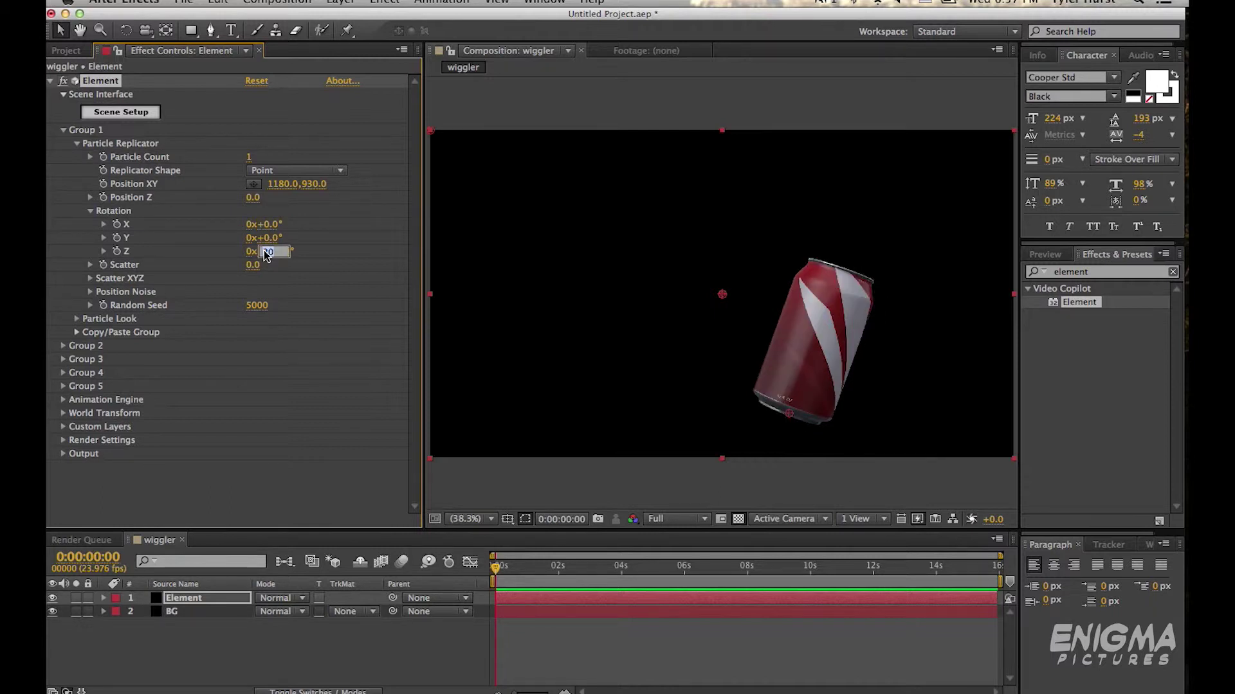
{"action": "key", "text": "Return"}
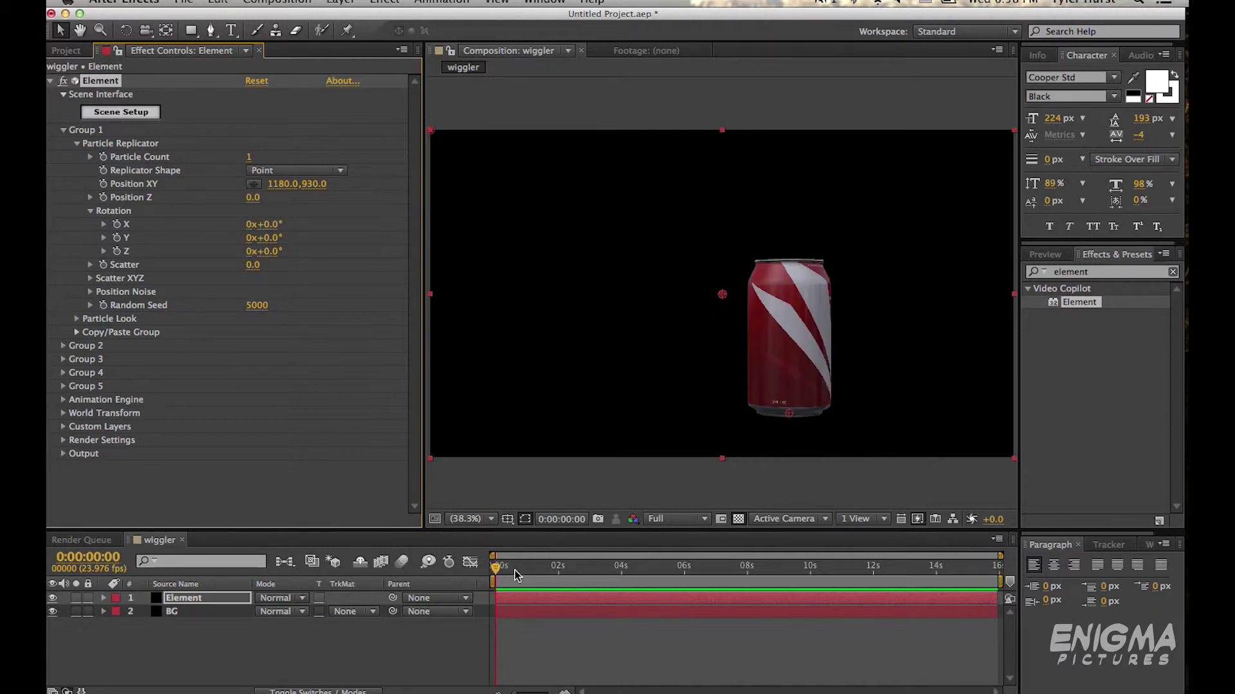
{"action": "mouse_move", "coordinate": [501, 566]}
{"action": "left_mouse_down"}
{"action": "mouse_move", "coordinate": [534, 566]}
{"action": "mouse_move", "coordinate": [490, 566]}
{"action": "left_mouse_up"}
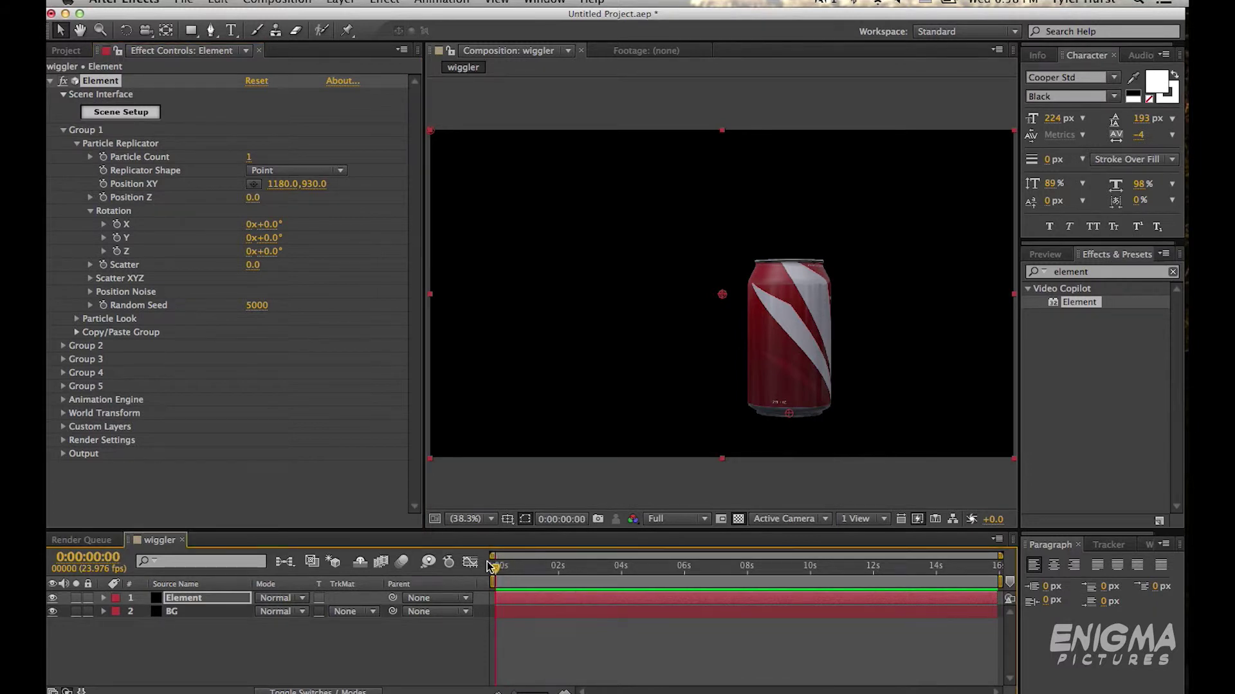
Add a trial wiggle(5,20) expression to X rotation and set preview resolution to Quarter
{"action": "left_click", "coordinate": [117, 224], "text": "alt"}
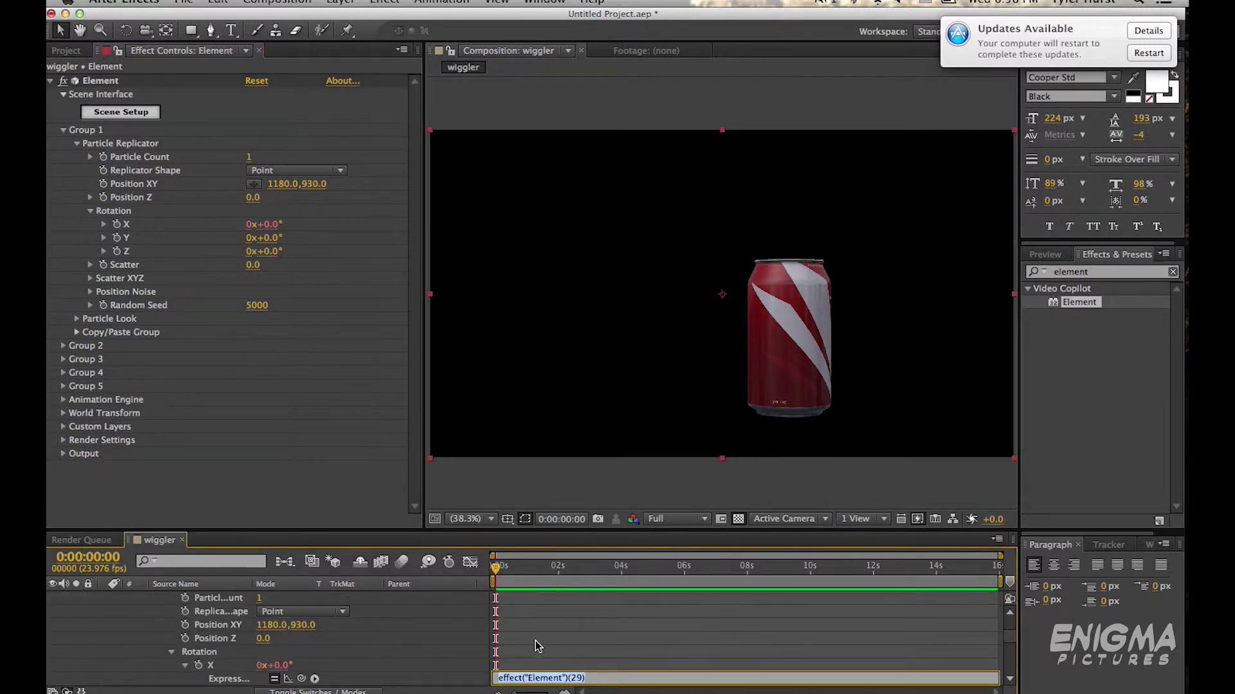
{"action": "type", "text": "wiggle(5,20"}
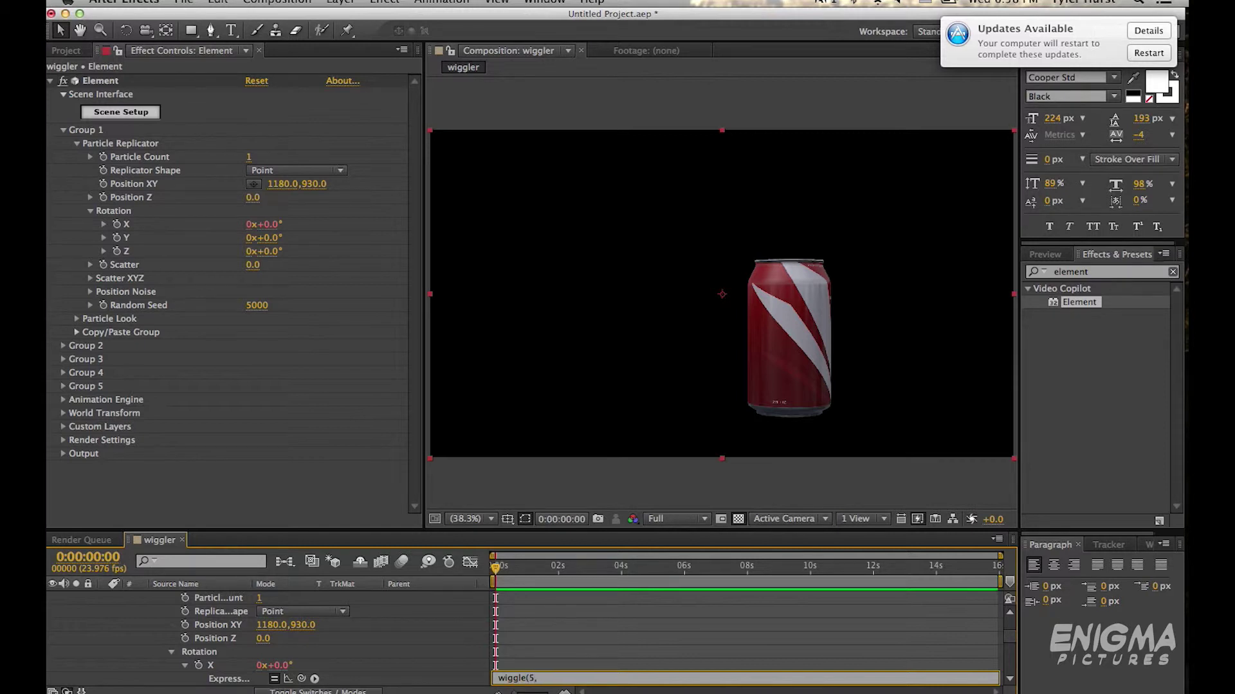
{"action": "left_click", "coordinate": [400, 660]}
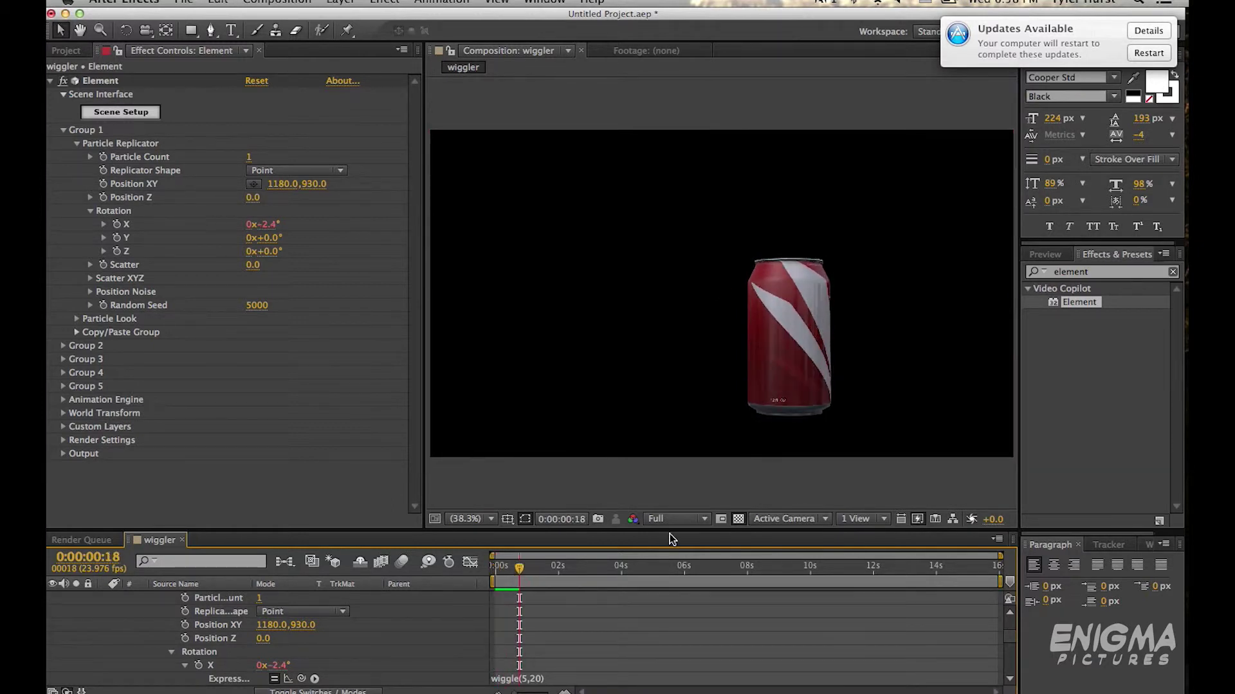
{"action": "left_click", "coordinate": [685, 519]}
{"action": "left_click", "coordinate": [680, 602]}
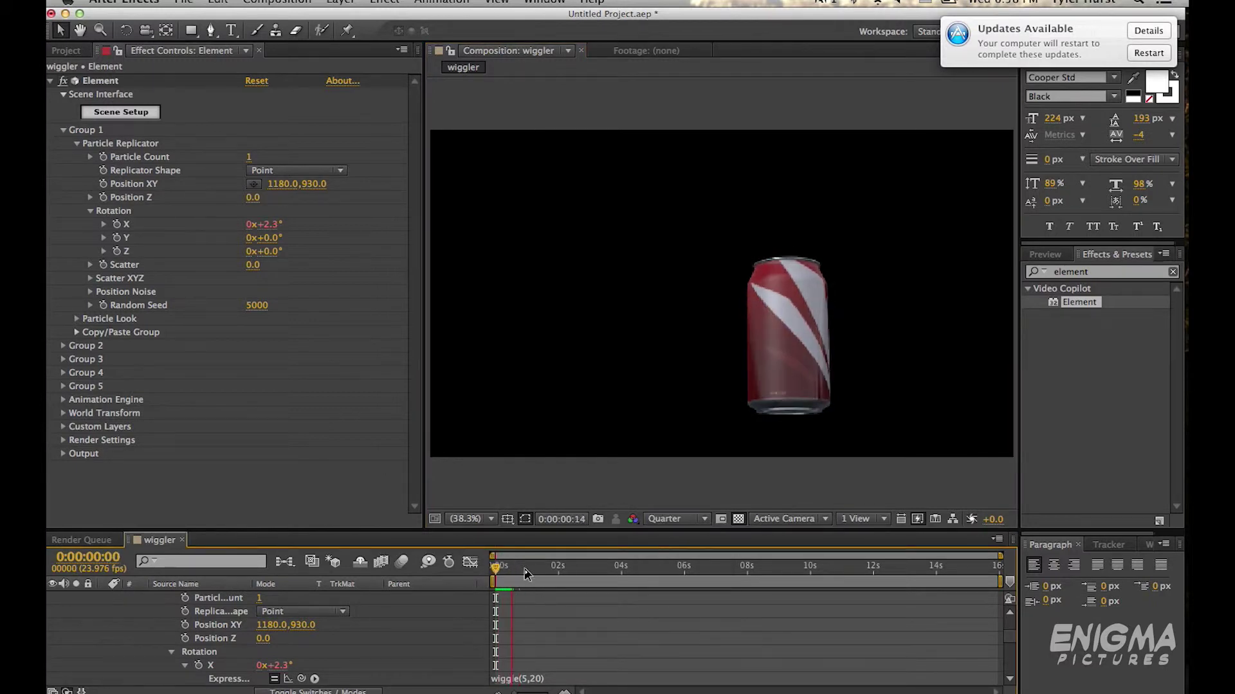
Change the expression to wiggle(15,20) and play a preview from the start
{"action": "left_click", "coordinate": [526, 679]}
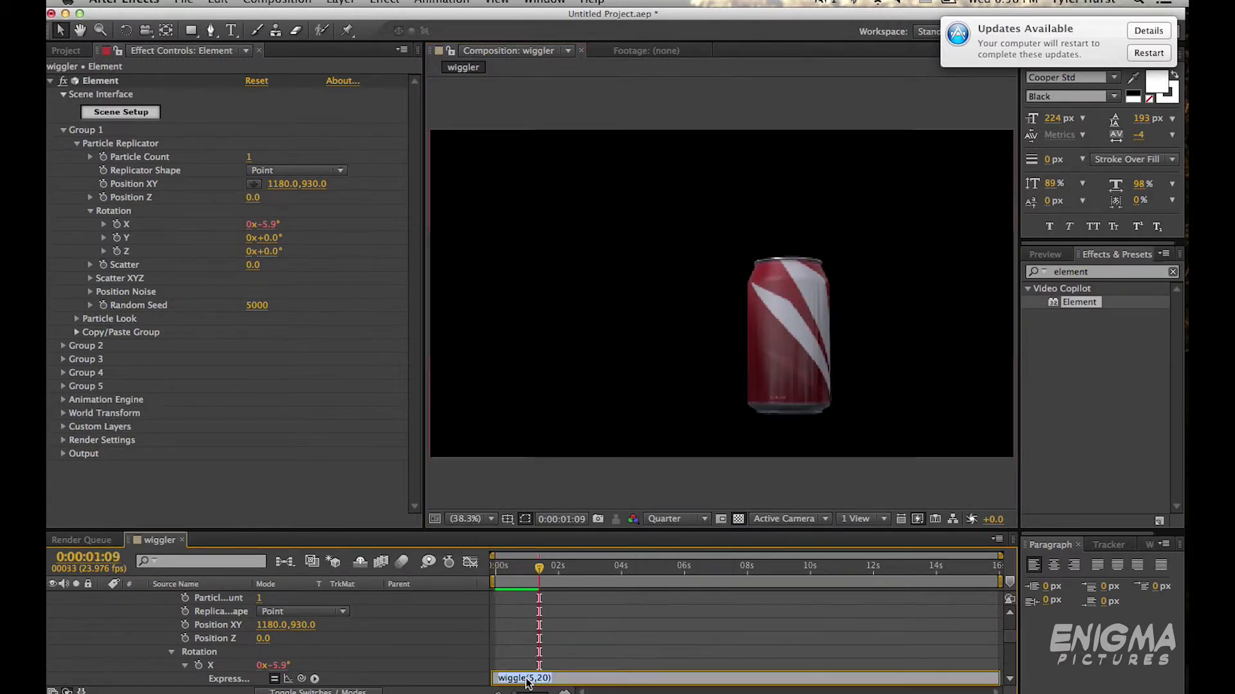
{"action": "left_click", "coordinate": [527, 679]}
{"action": "type", "text": "1"}
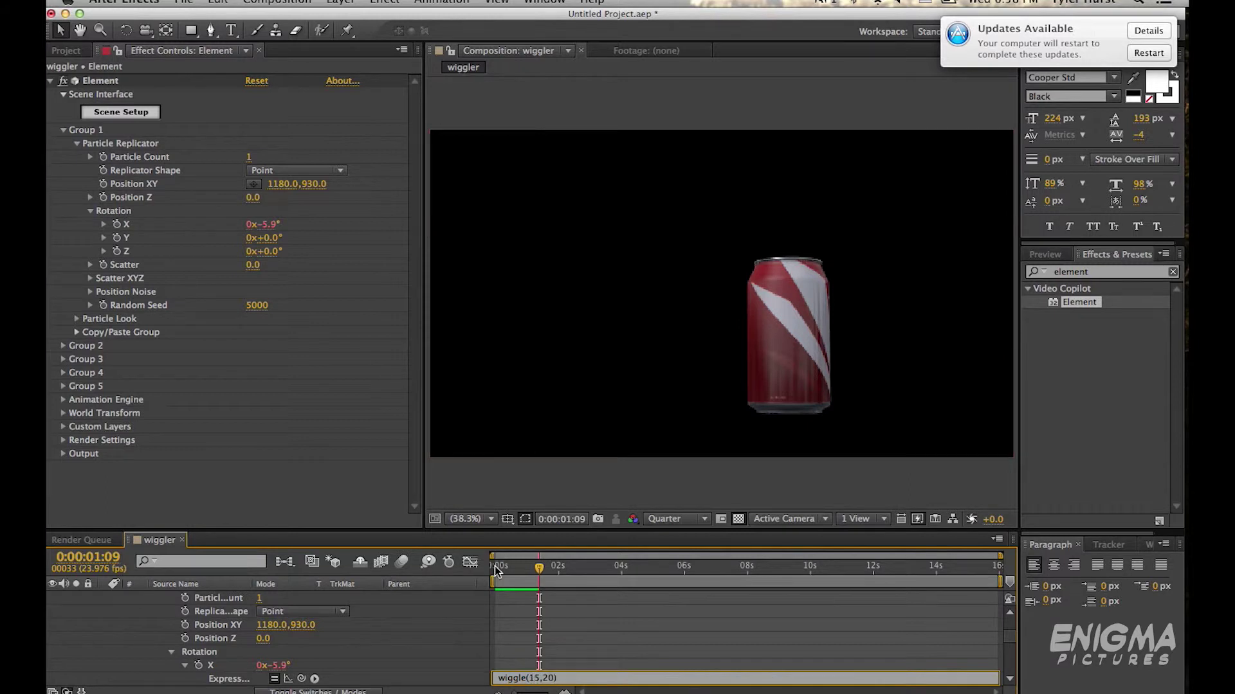
{"action": "left_click", "coordinate": [496, 570]}
{"action": "key", "text": "space"}
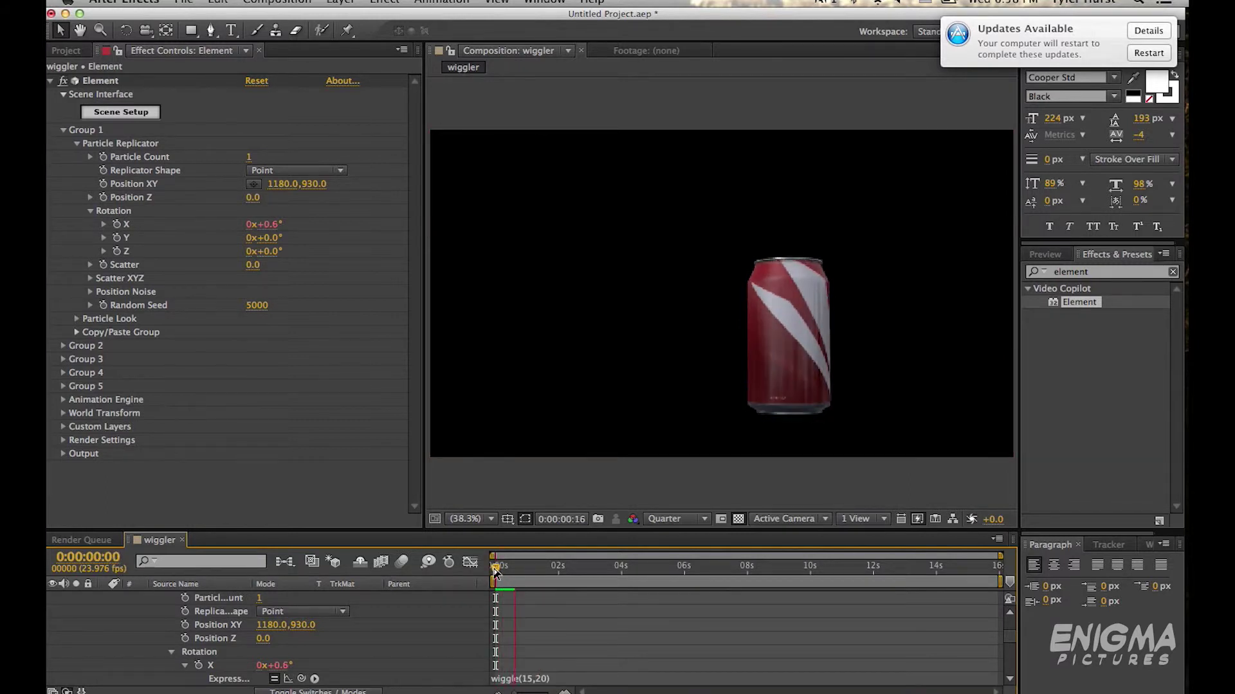
Remove the trial wiggle expression from X rotation and enlarge the timeline panel
{"action": "left_click", "coordinate": [526, 679]}
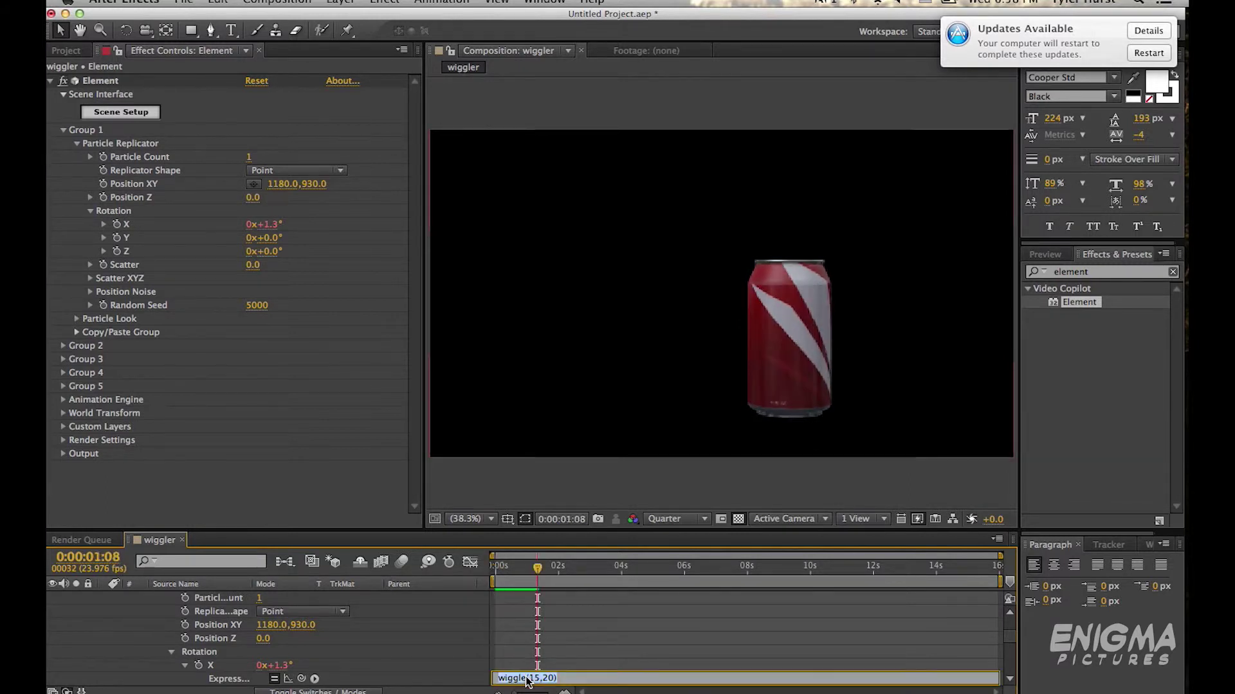
{"action": "left_click", "coordinate": [535, 679]}
{"action": "key", "text": "super+z"}
{"action": "left_click_drag", "start_coordinate": [380, 531], "coordinate": [380, 432]}
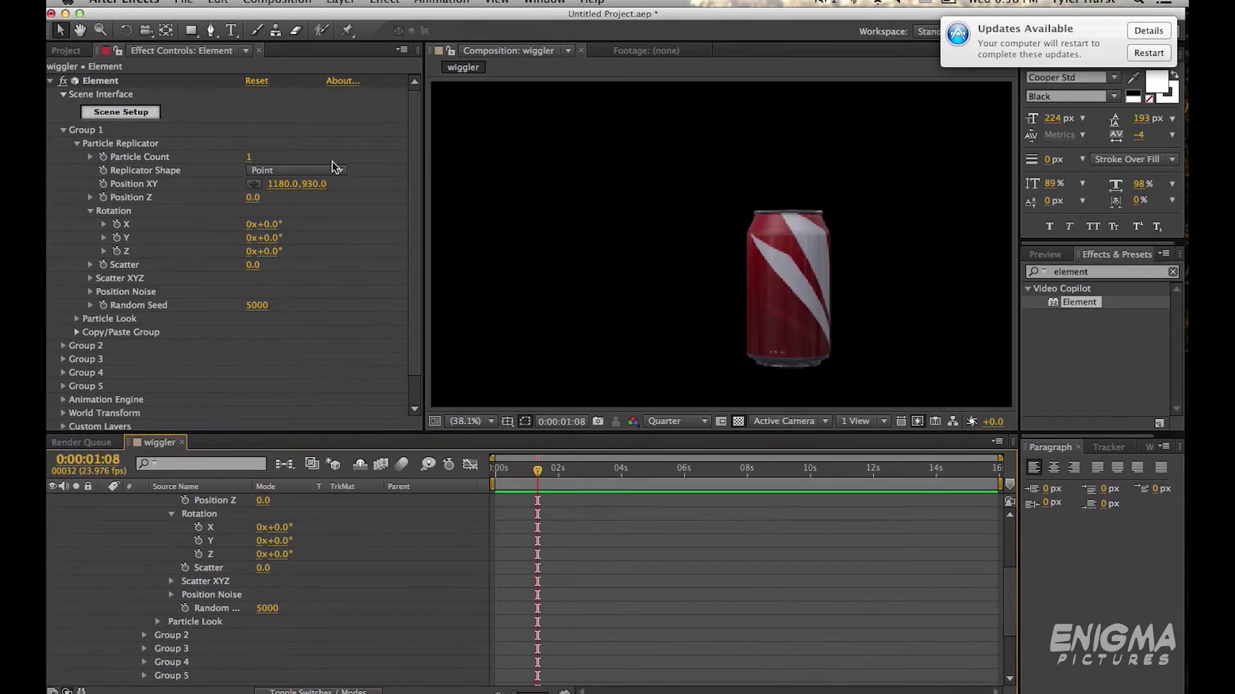
{"action": "left_click", "coordinate": [340, 2]}
Add a null layer named 'Slider' and apply a Slider Control effect to it
{"action": "mouse_move", "coordinate": [355, 18]}
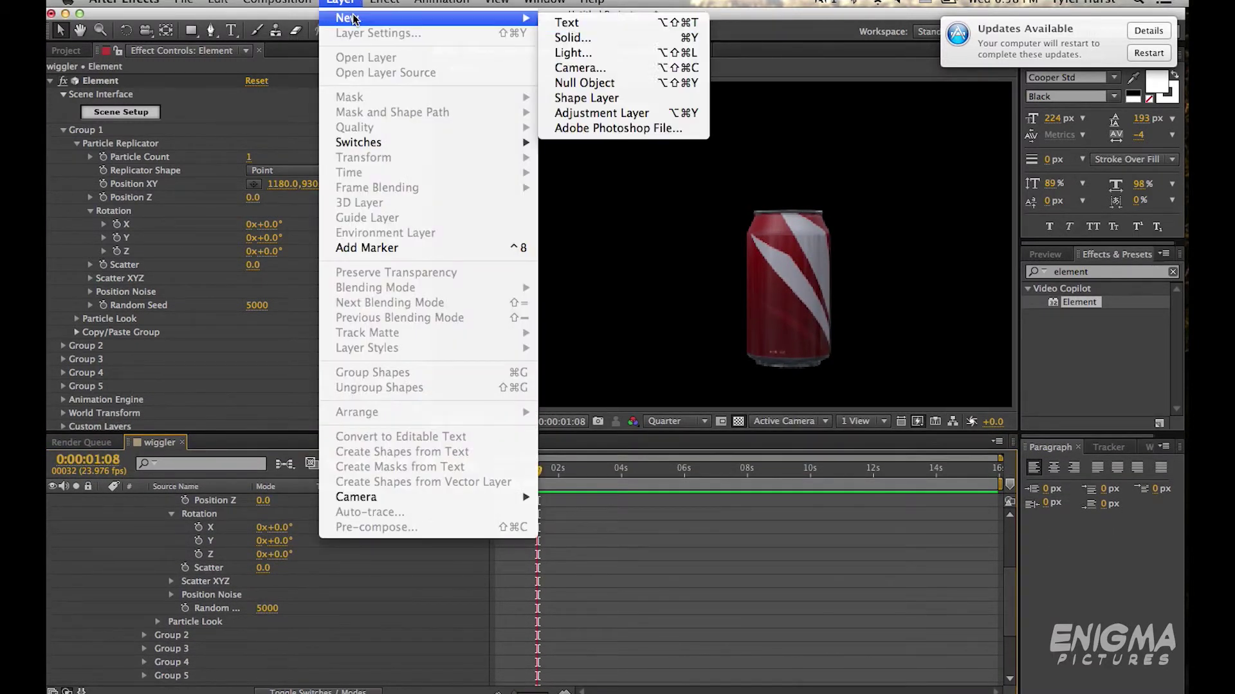
{"action": "left_click", "coordinate": [588, 84]}
{"action": "key", "text": "Return"}
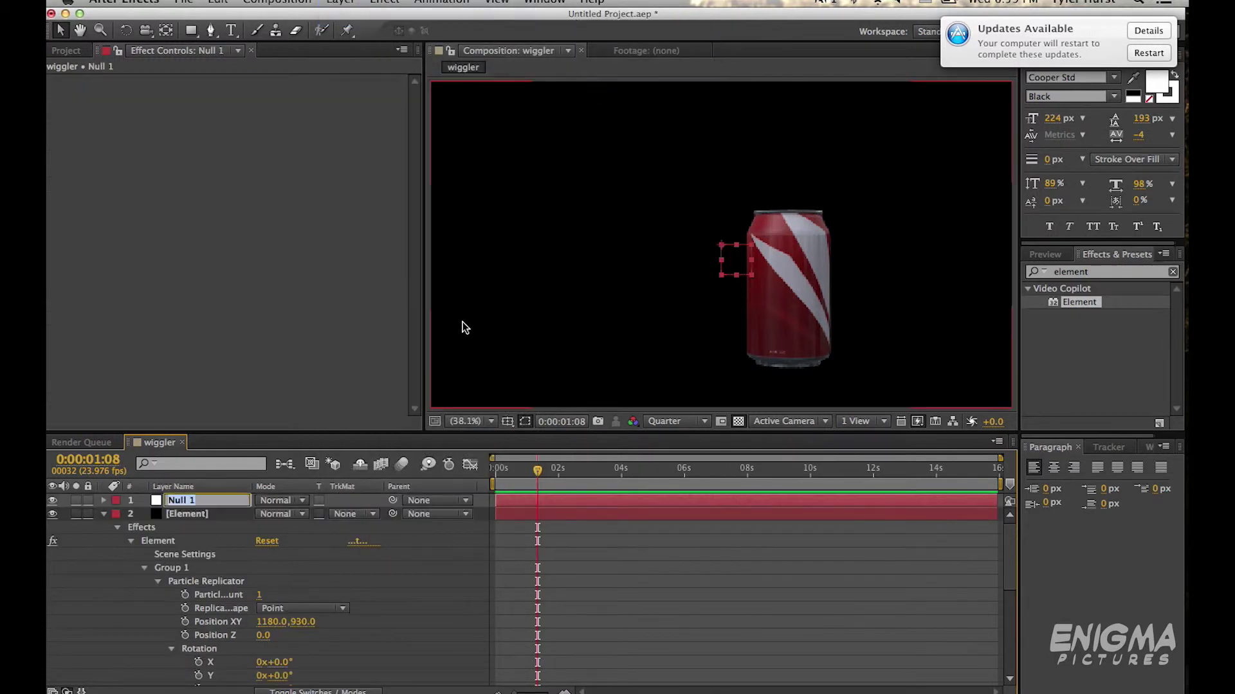
{"action": "type", "text": "Slider"}
{"action": "key", "text": "Return"}
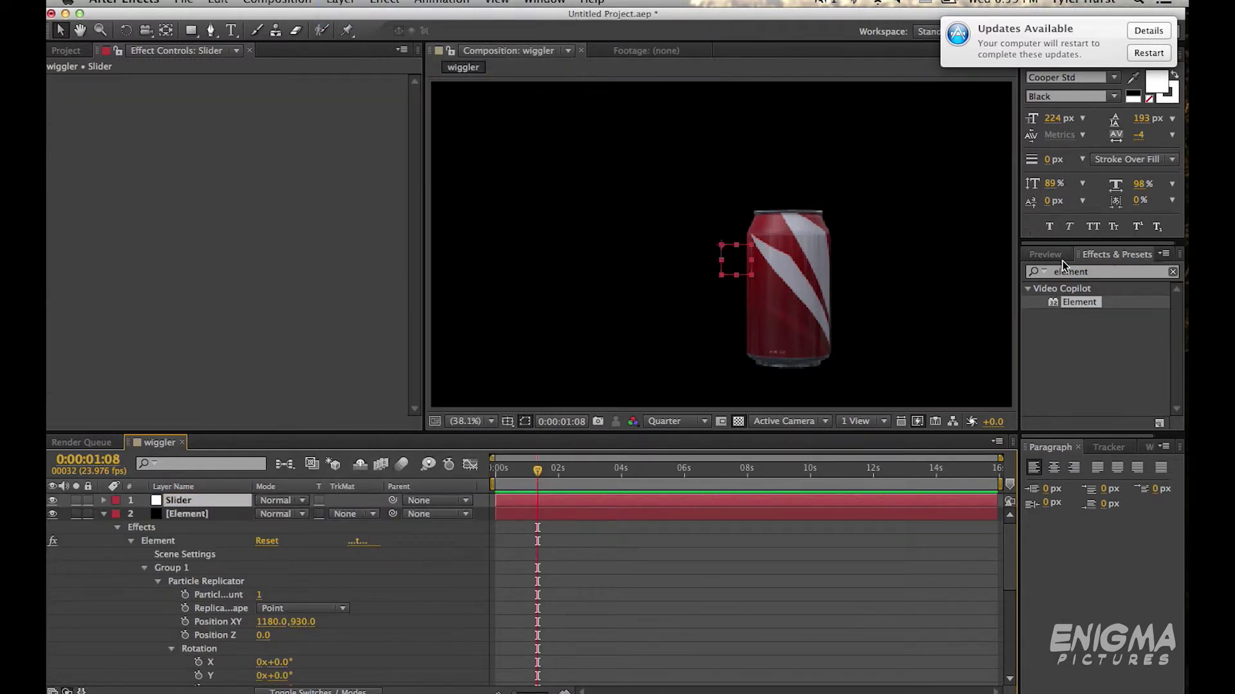
{"action": "left_click", "coordinate": [1106, 271]}
{"action": "type", "text": "slider"}
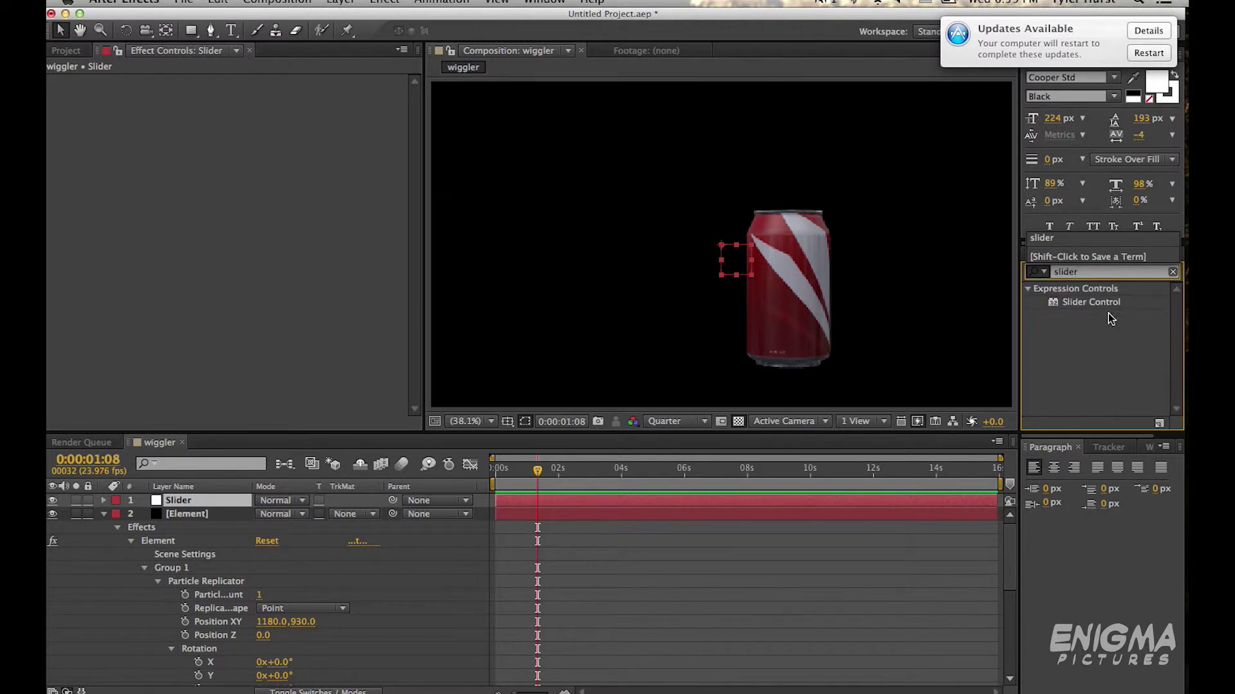
{"action": "left_click_drag", "start_coordinate": [1093, 302], "coordinate": [221, 502]}
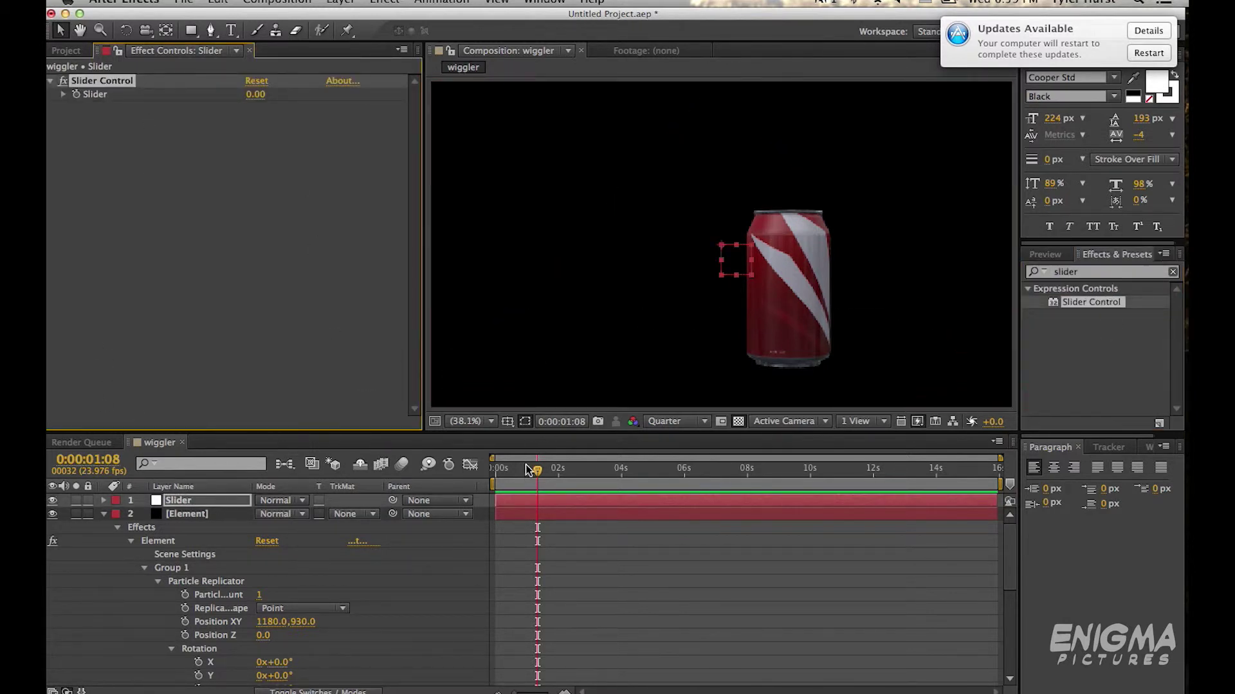
Keyframe the Slider value at 0.00 at 0s and 2s, and expand its properties
{"action": "left_click_drag", "start_coordinate": [537, 469], "coordinate": [468, 466]}
{"action": "left_click", "coordinate": [76, 95]}
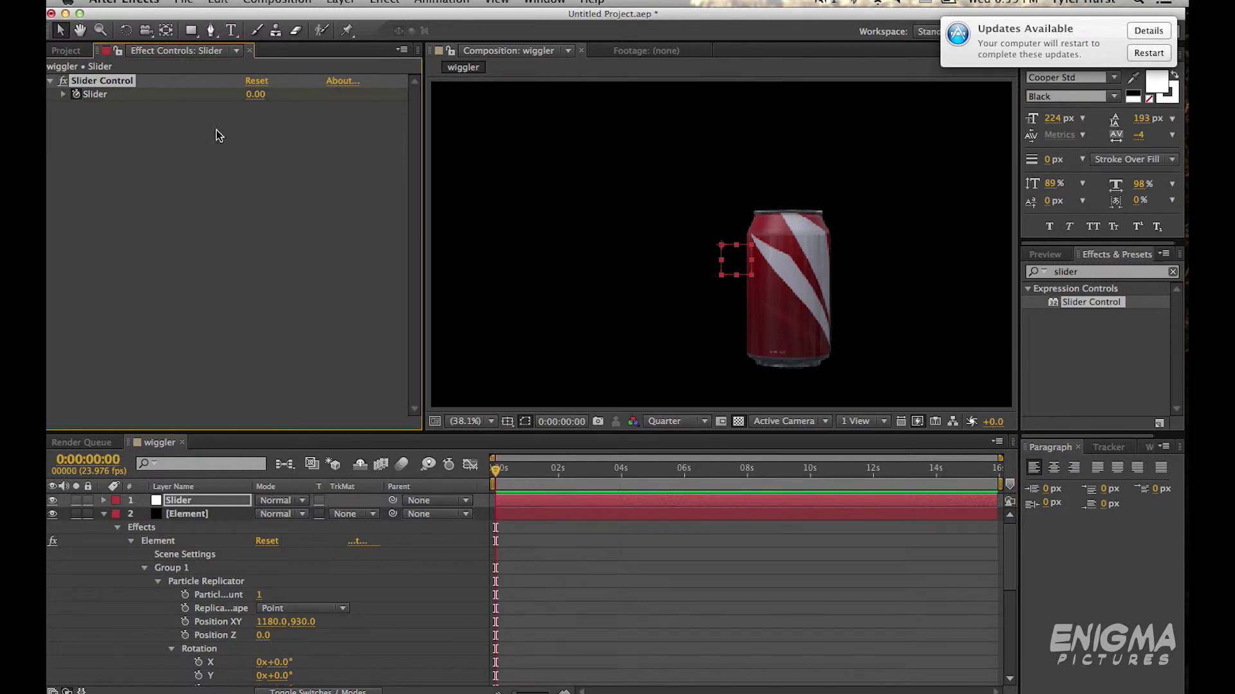
{"action": "left_click", "coordinate": [559, 475]}
{"action": "left_click", "coordinate": [63, 95]}
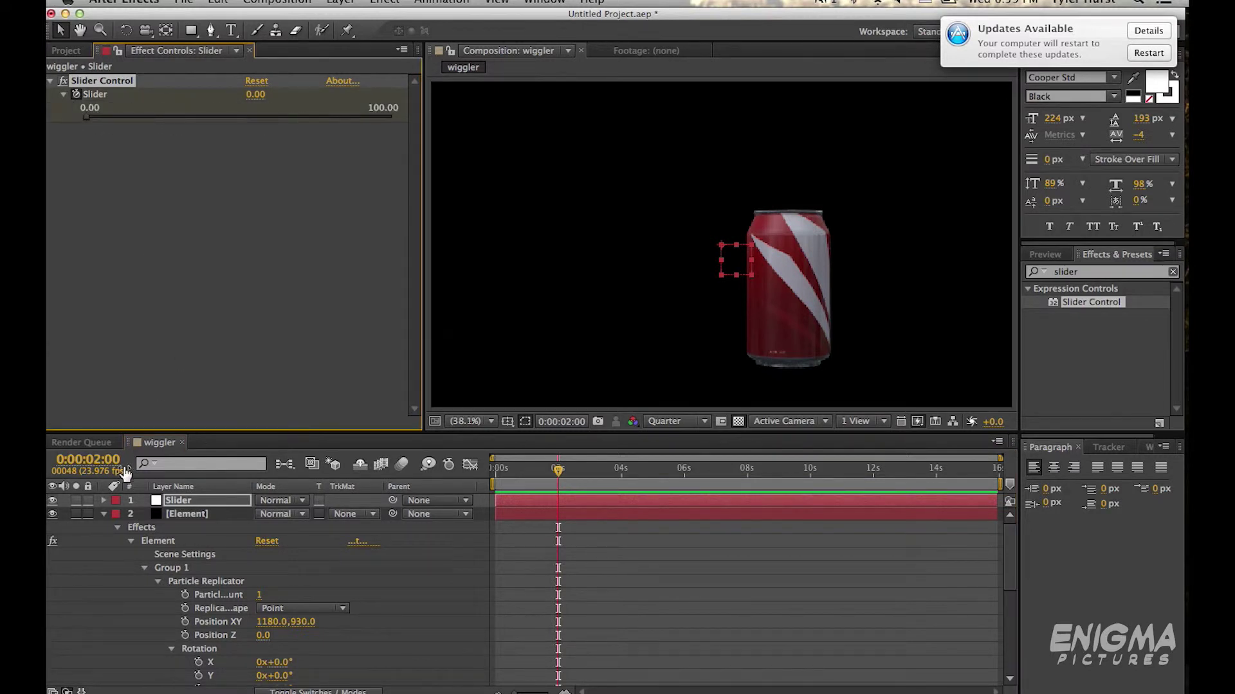
{"action": "key", "text": "e"}
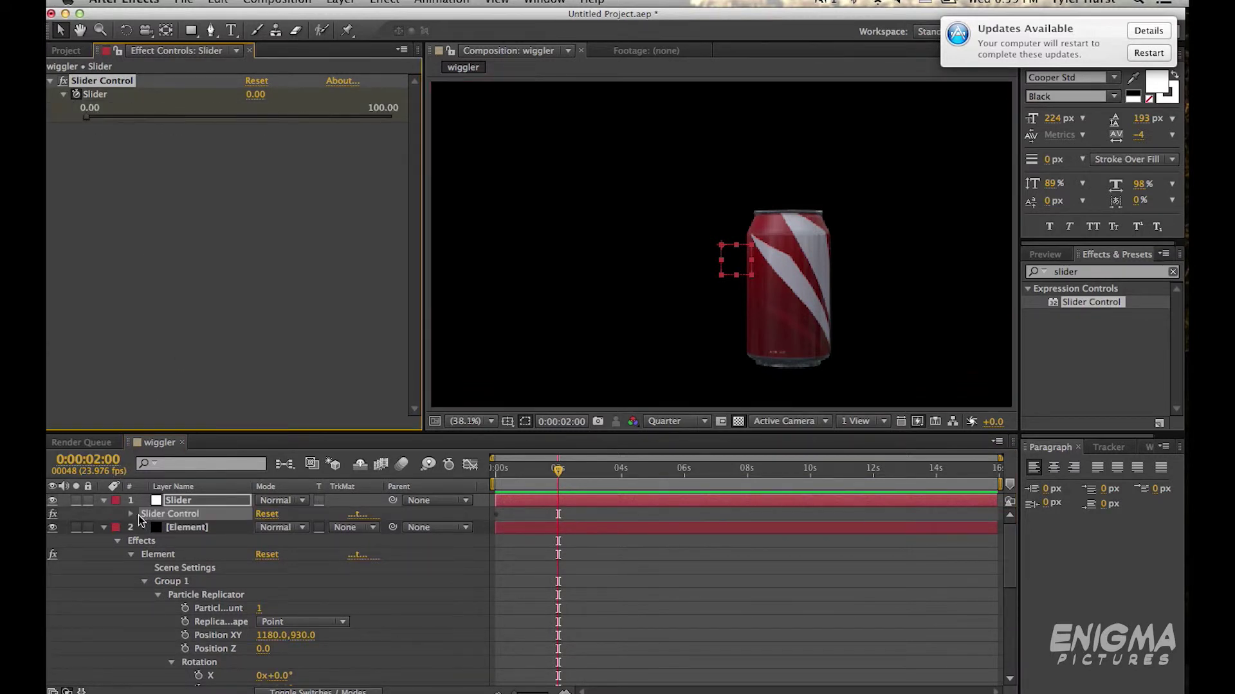
{"action": "left_click", "coordinate": [131, 514]}
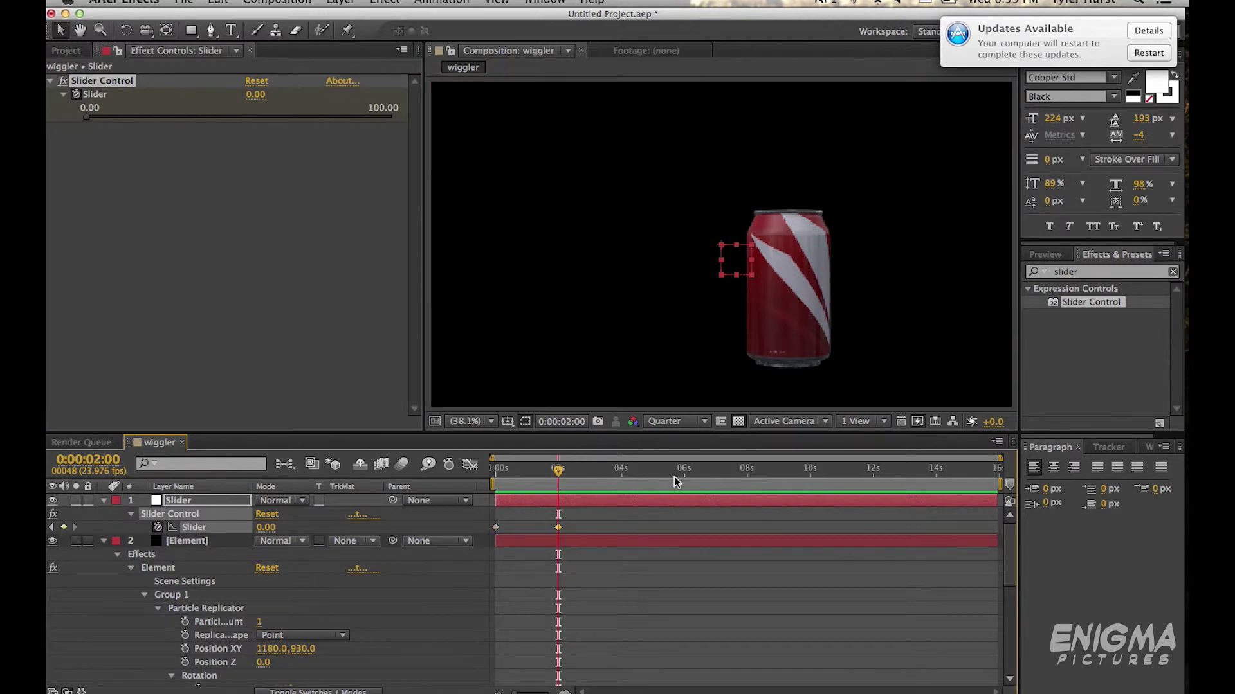
Key the Slider value to 3 at 4 seconds and 15 at 8 seconds
{"action": "left_click", "coordinate": [621, 474]}
{"action": "left_click", "coordinate": [267, 529]}
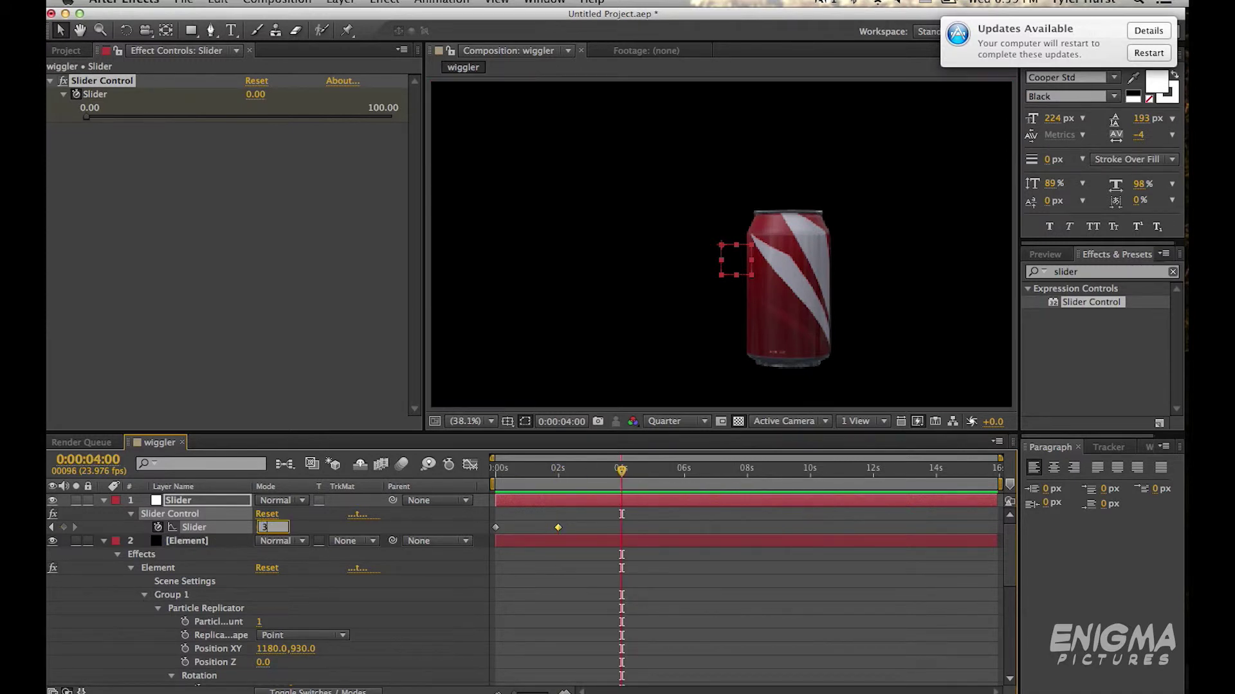
{"action": "type", "text": "3"}
{"action": "key", "text": "Return"}
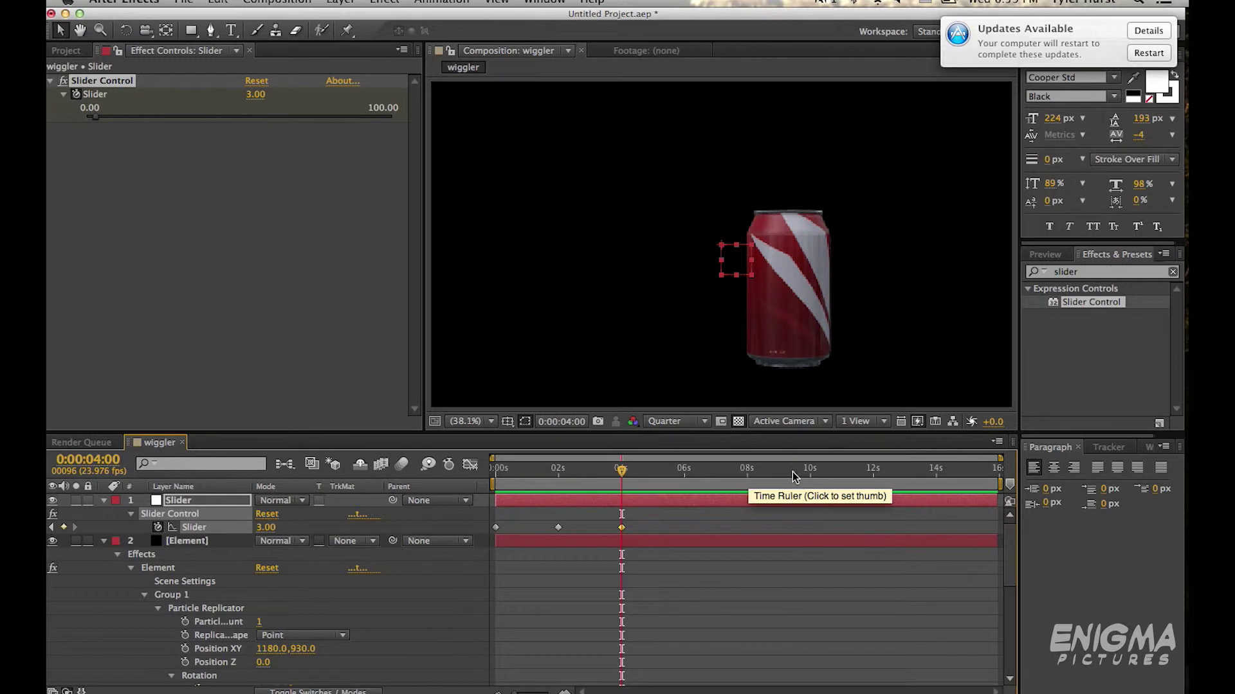
{"action": "left_click", "coordinate": [747, 476]}
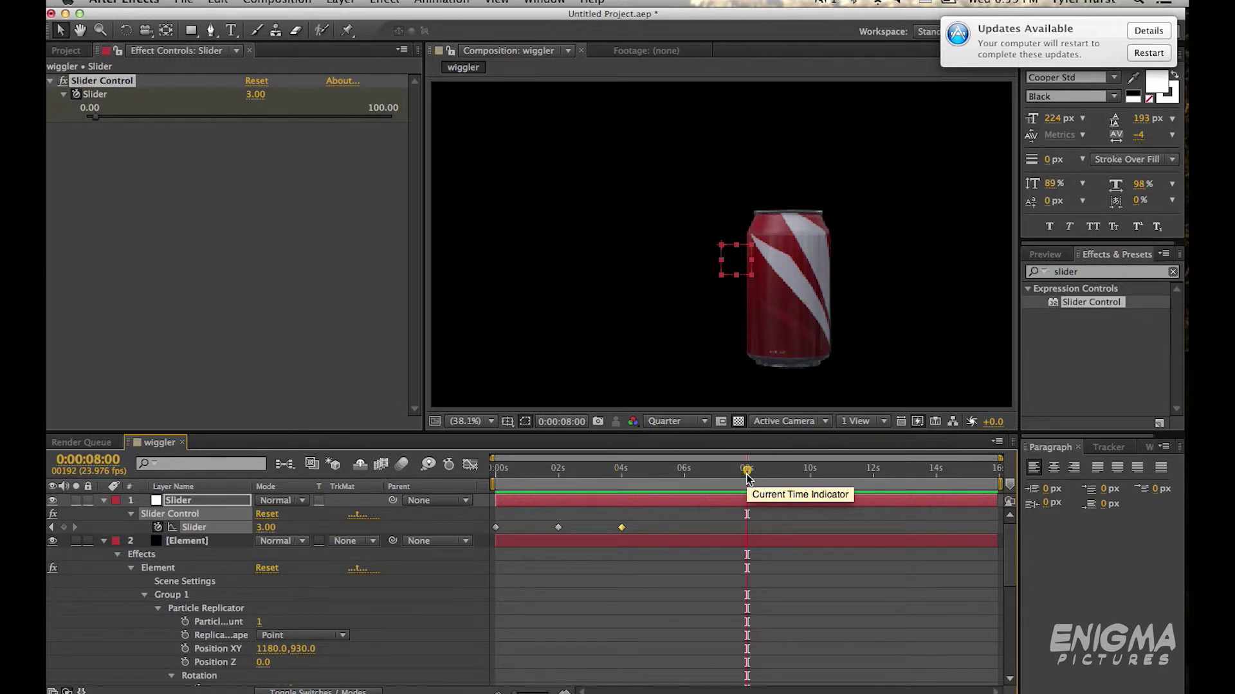
{"action": "left_click", "coordinate": [266, 527]}
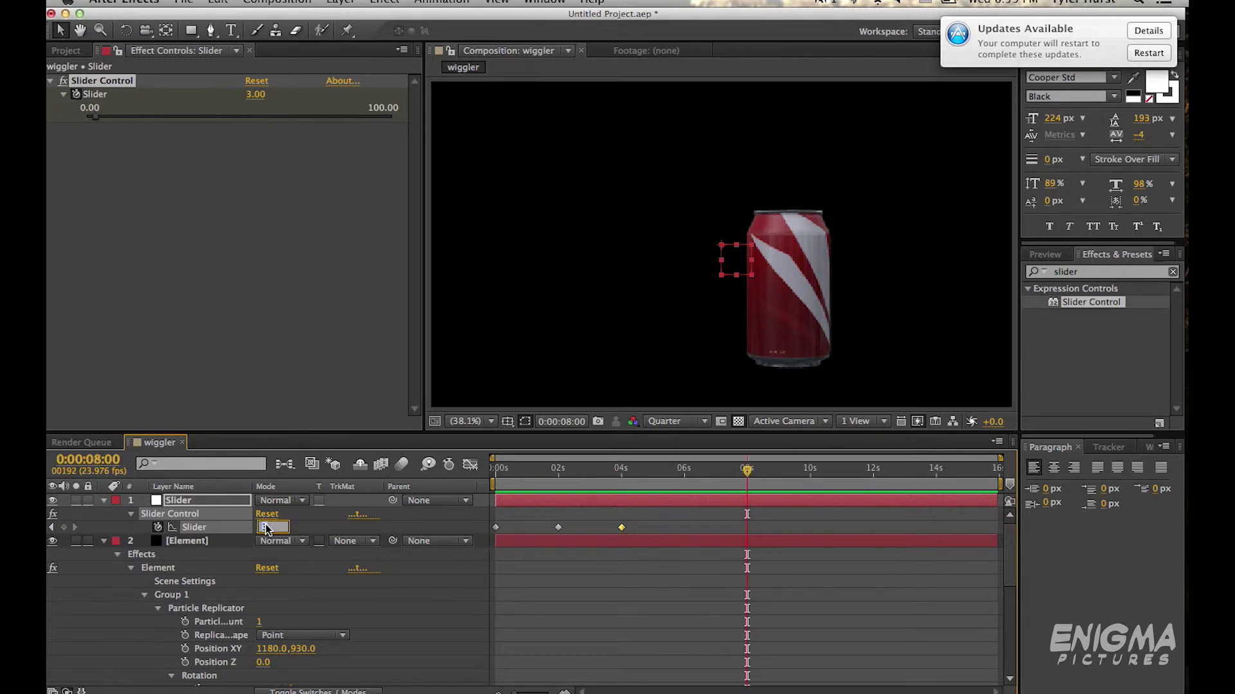
{"action": "type", "text": "15"}
{"action": "key", "text": "Return"}
Restore the deleted keyframe, end the work area at 10 seconds, and return to the start
{"action": "left_click", "coordinate": [809, 473]}
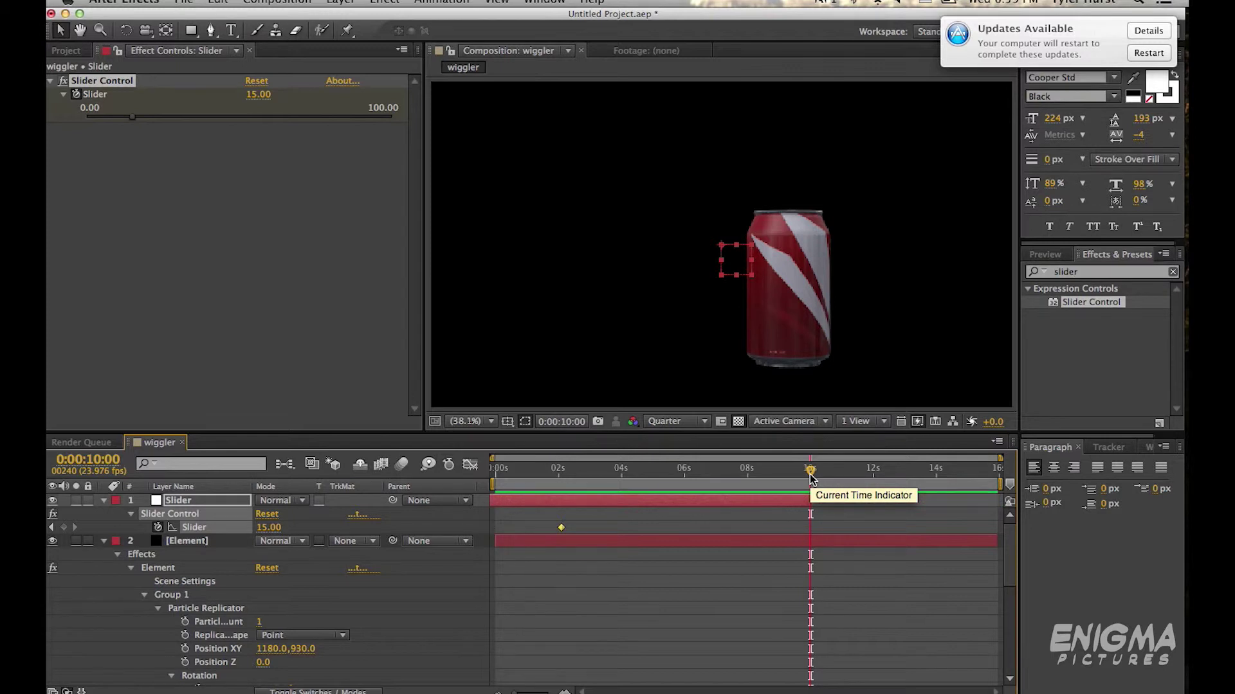
{"action": "key", "text": "super+z"}
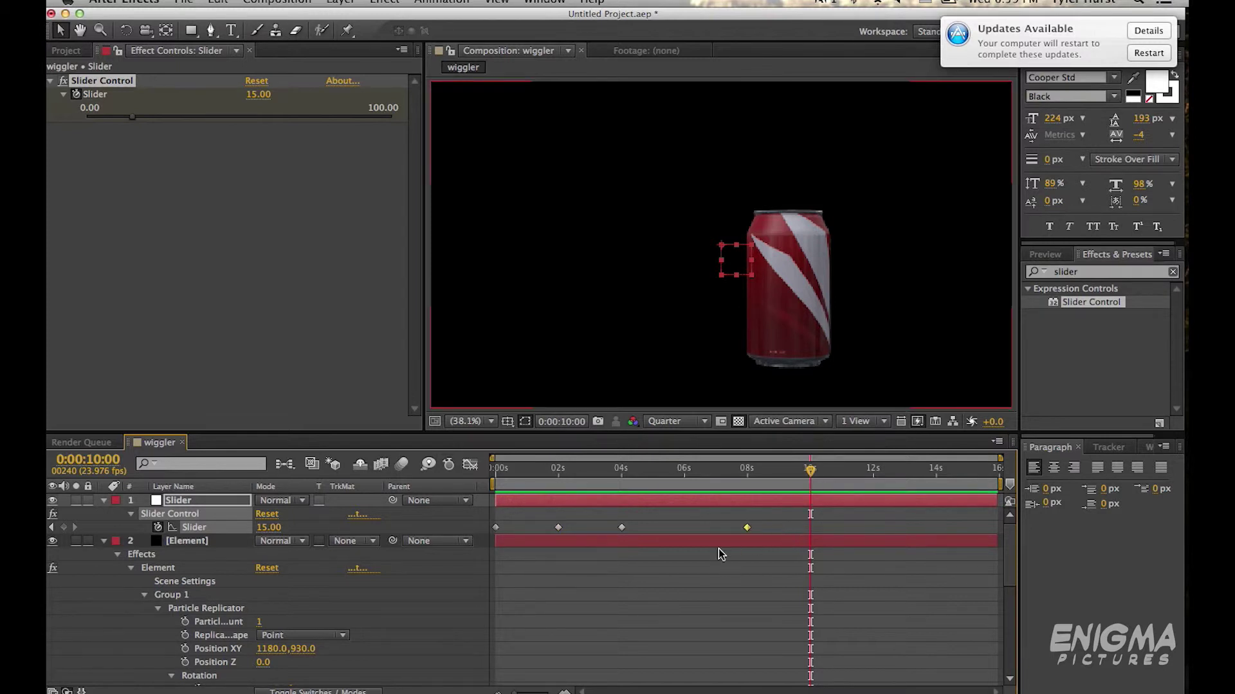
{"action": "key", "text": "n"}
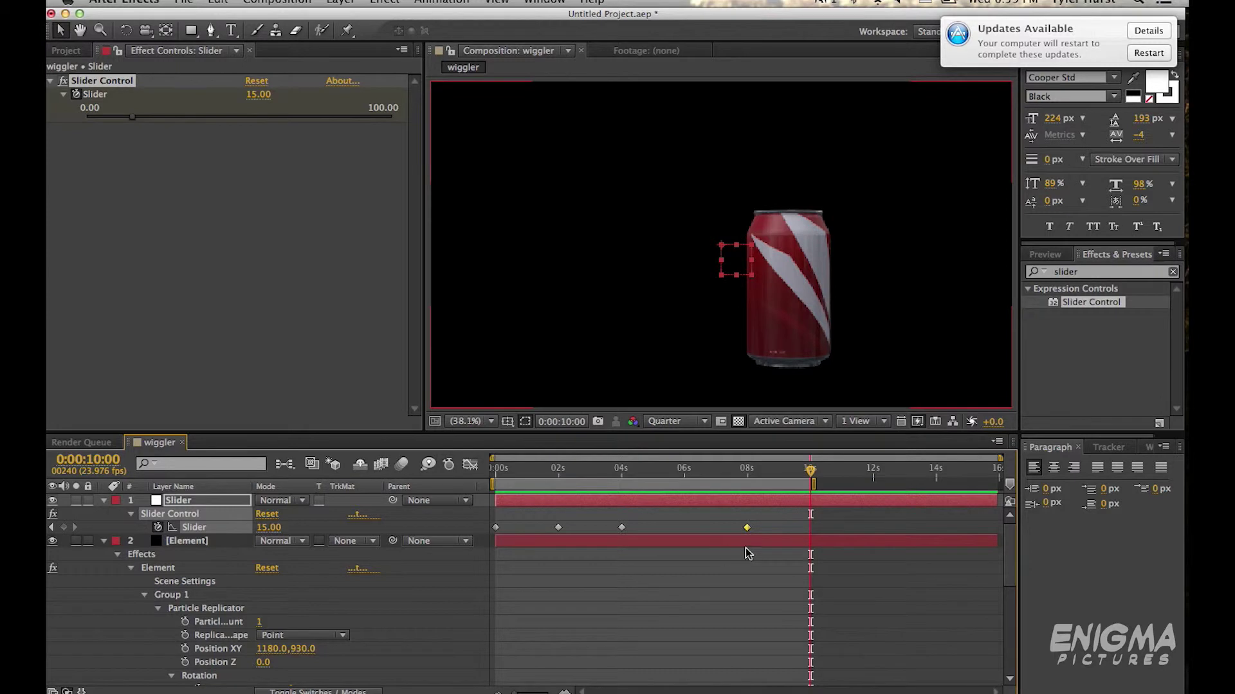
{"action": "key", "text": "Home"}
Add an X rotation expression pickwhipped to the Slider layer's Slider value
{"action": "scroll", "coordinate": [215, 582], "scroll_direction": "down", "scroll_amount": 2}
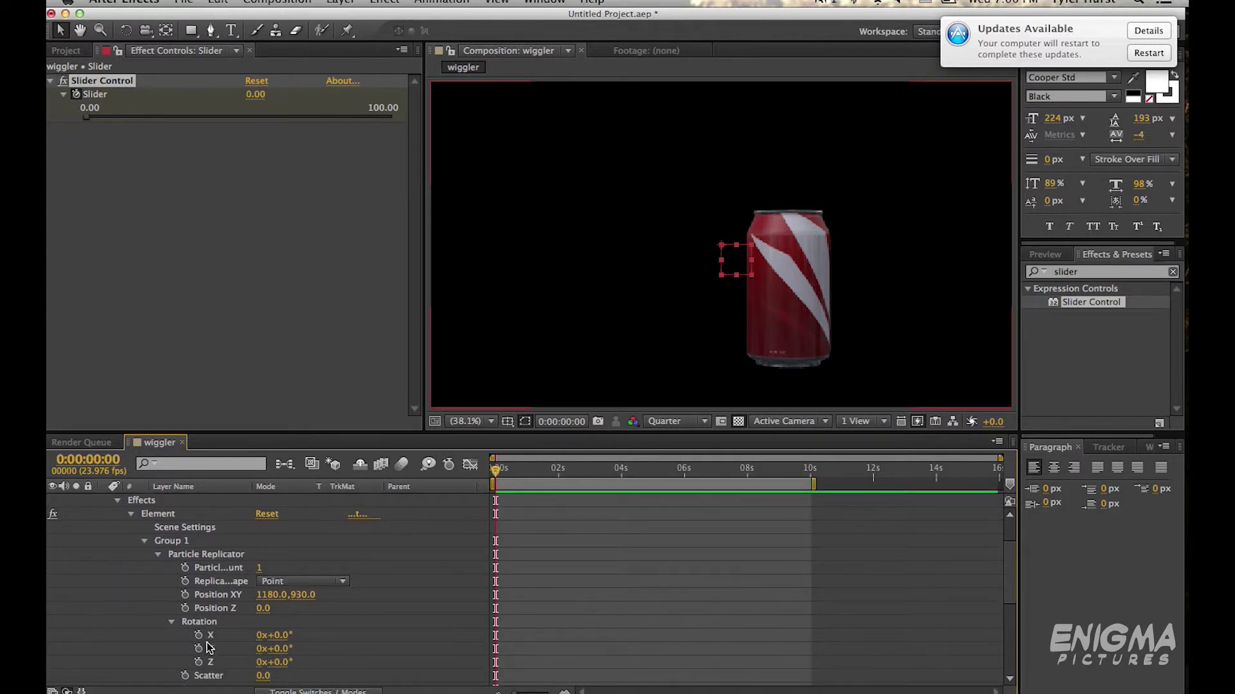
{"action": "scroll", "coordinate": [198, 638], "scroll_direction": "up", "scroll_amount": 2}
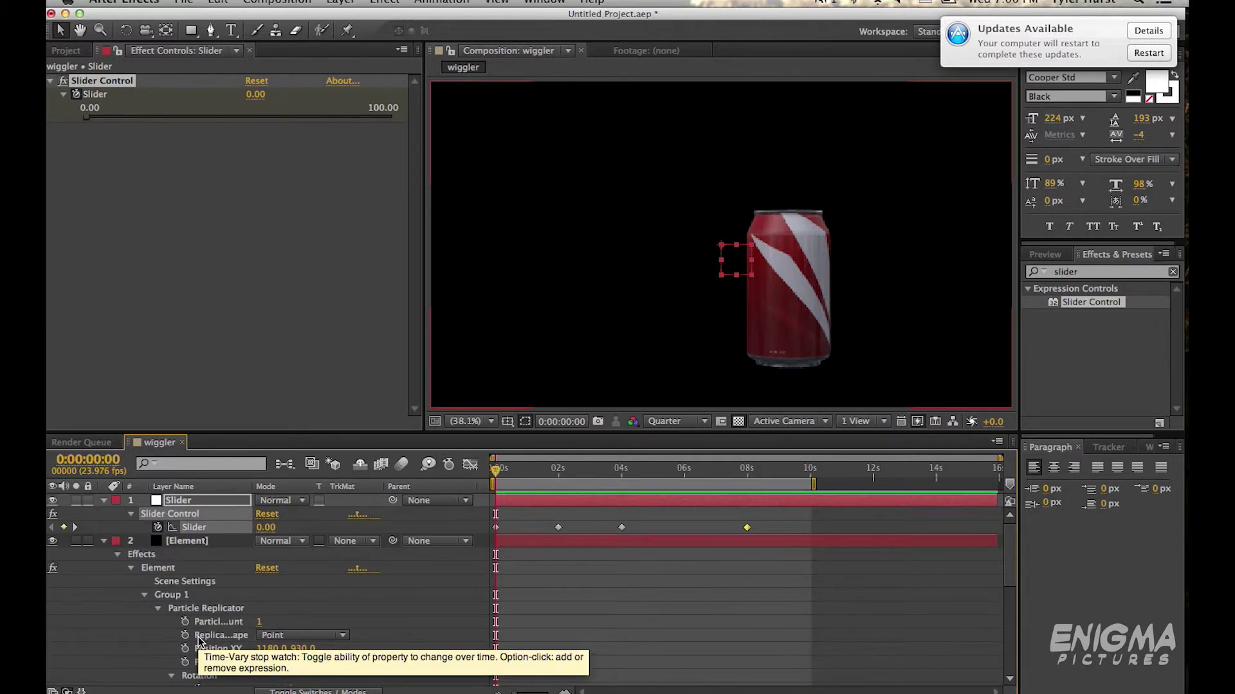
{"action": "scroll", "coordinate": [204, 634], "scroll_direction": "down", "scroll_amount": 2}
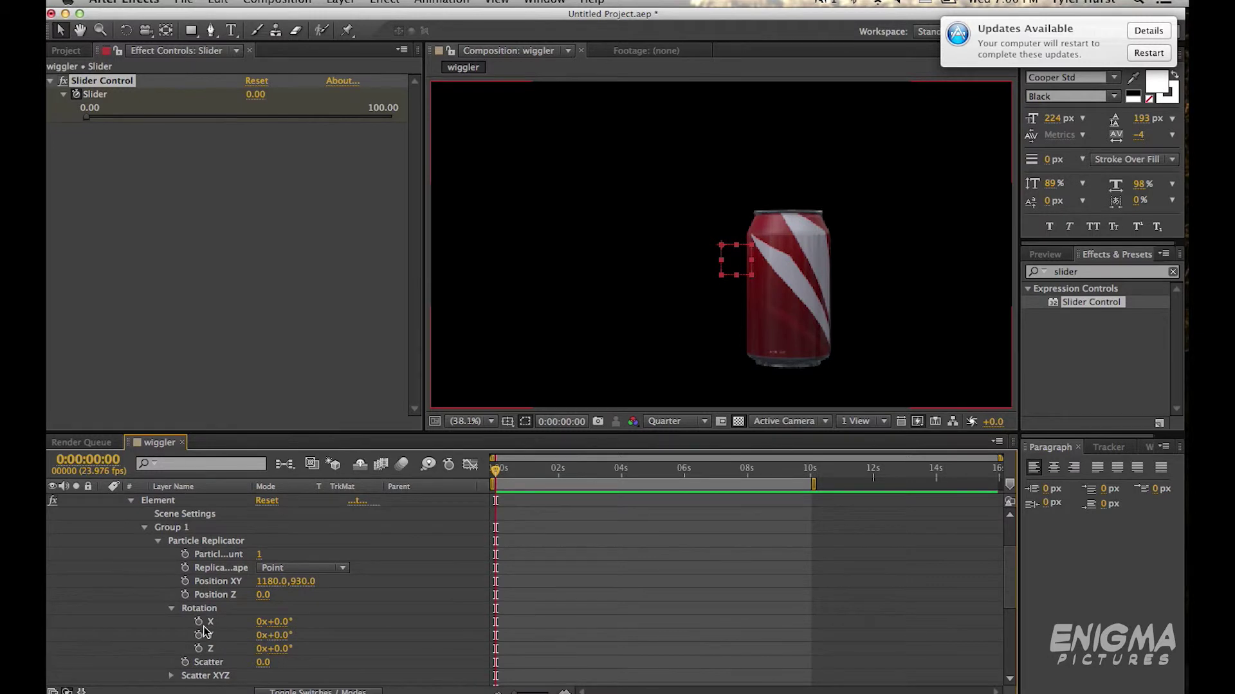
{"action": "left_click", "coordinate": [199, 622], "text": "alt"}
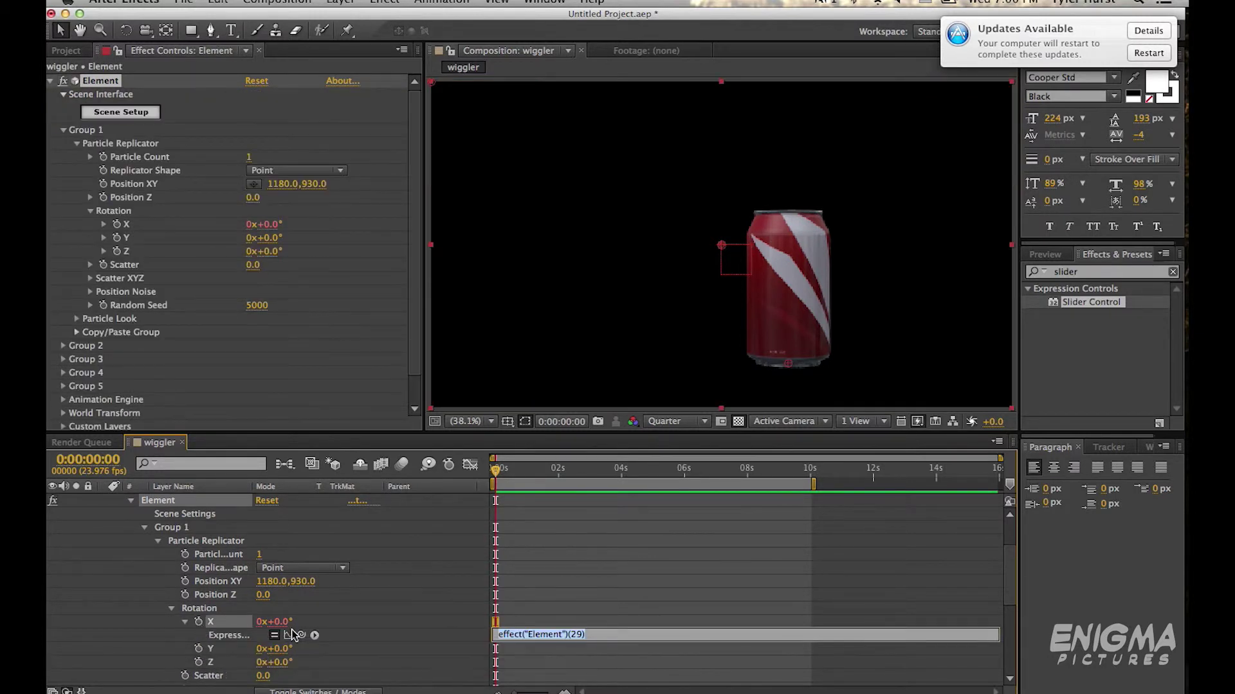
{"action": "left_click_drag", "start_coordinate": [301, 635], "coordinate": [195, 518]}
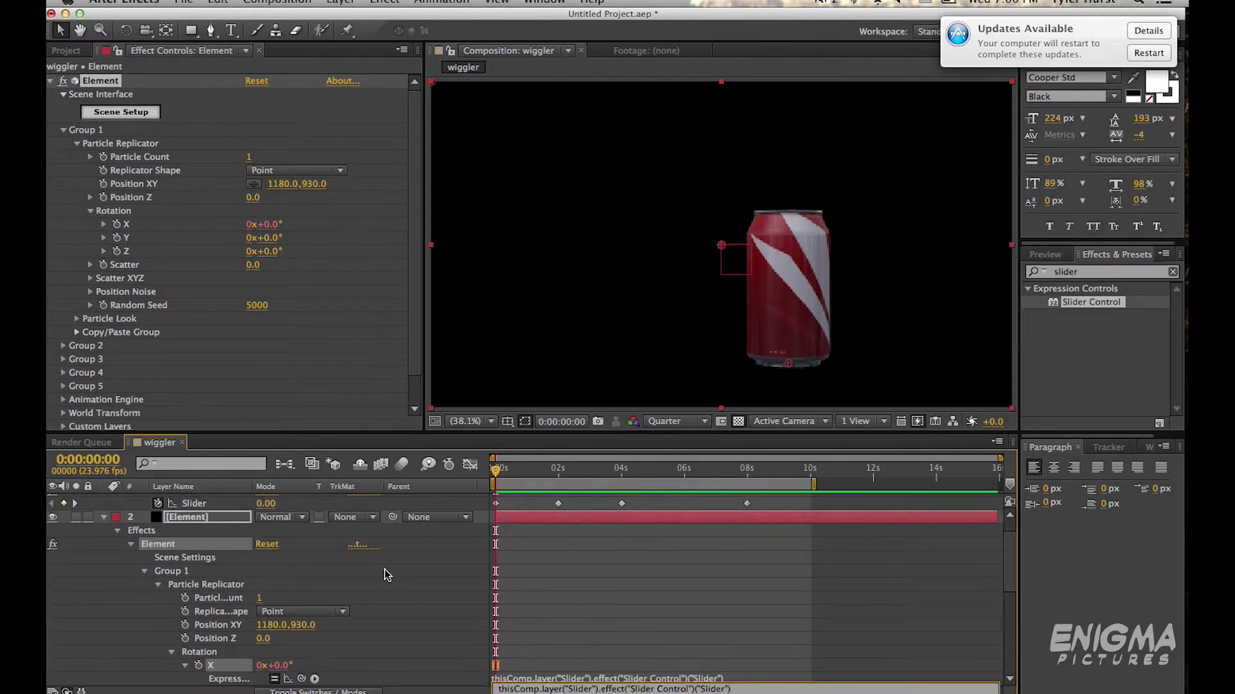
{"action": "scroll", "coordinate": [384, 569], "scroll_direction": "down", "scroll_amount": 1}
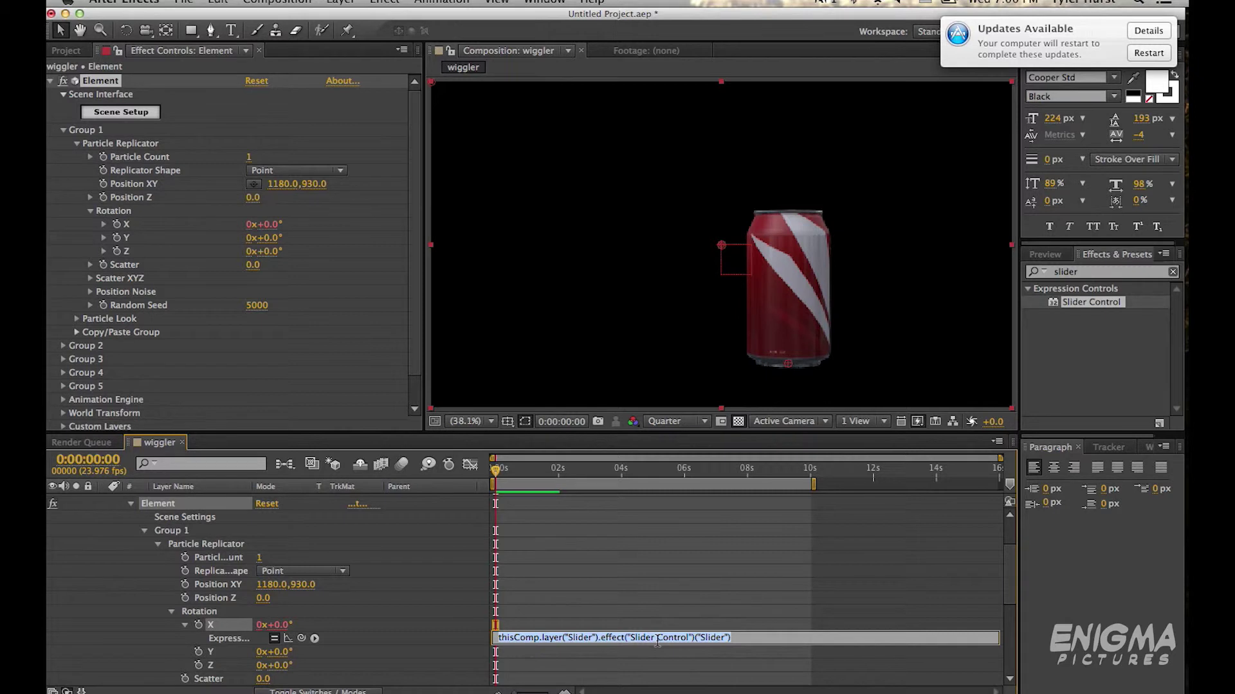
{"action": "left_click", "coordinate": [371, 605]}
Rewrite the X rotation expression as wiggle(thisComp.layer("Slider").effect("Slider Control")("Slider"),20)
{"action": "scroll", "coordinate": [404, 579], "scroll_direction": "down", "scroll_amount": 2}
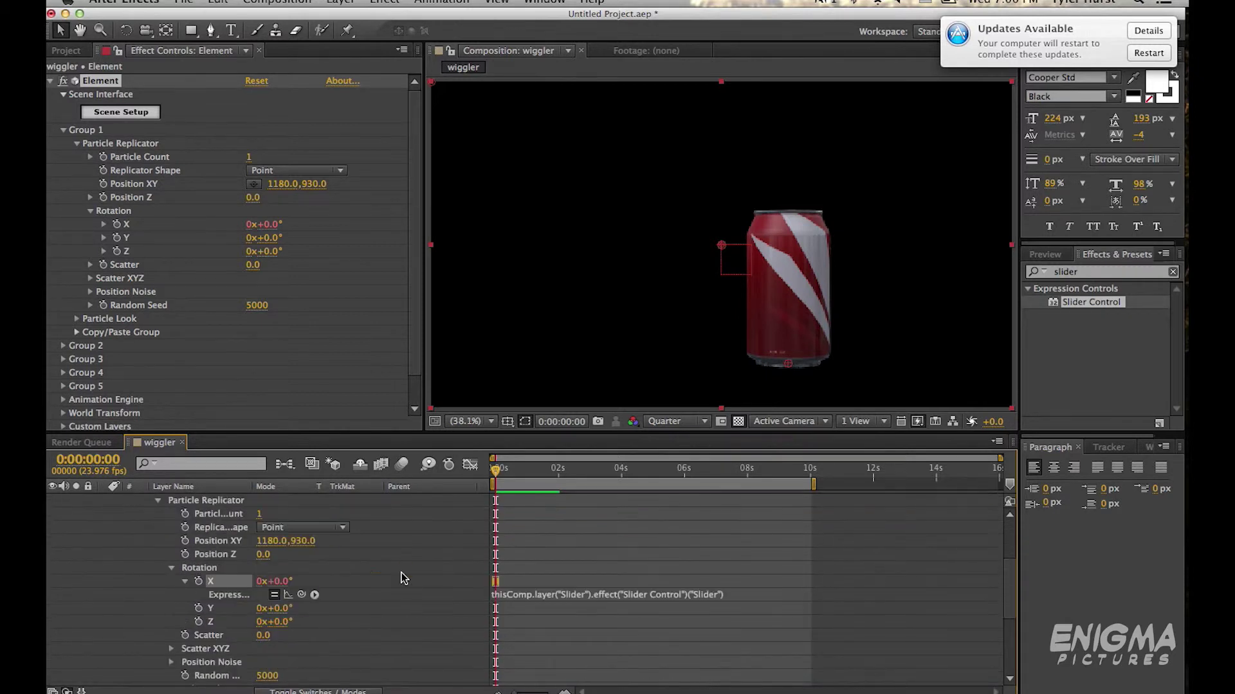
{"action": "left_click", "coordinate": [561, 594]}
{"action": "key", "text": "super+c"}
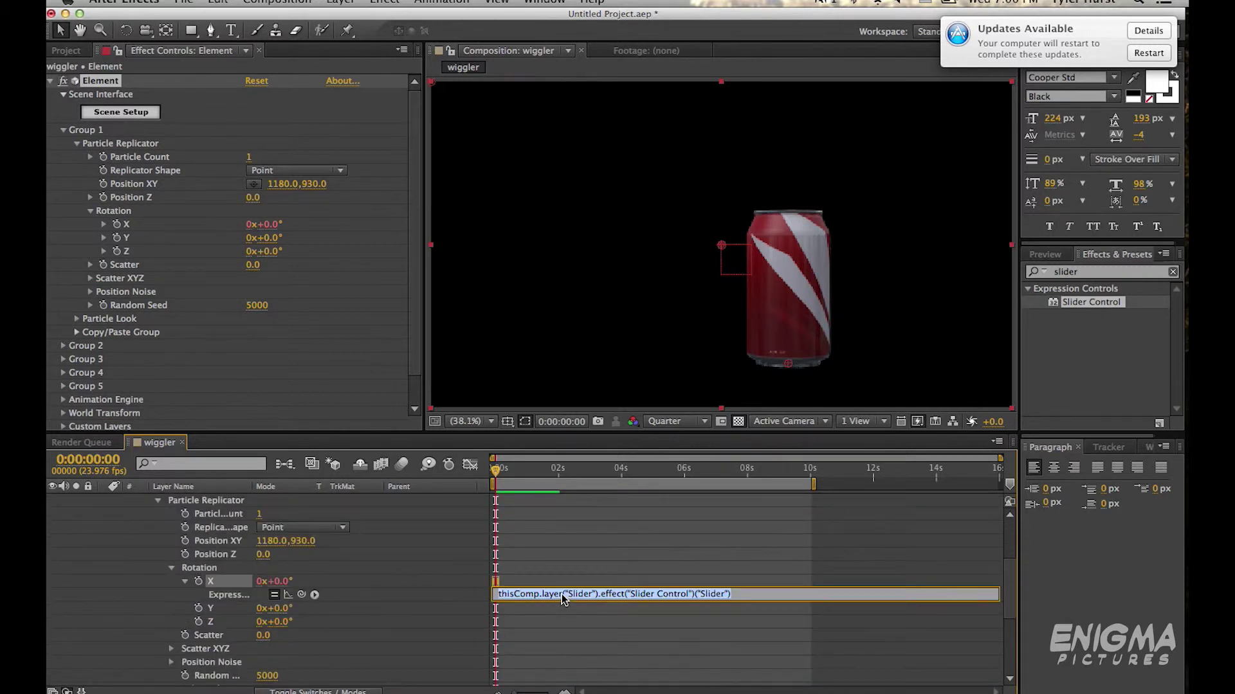
{"action": "key", "text": "BackSpace"}
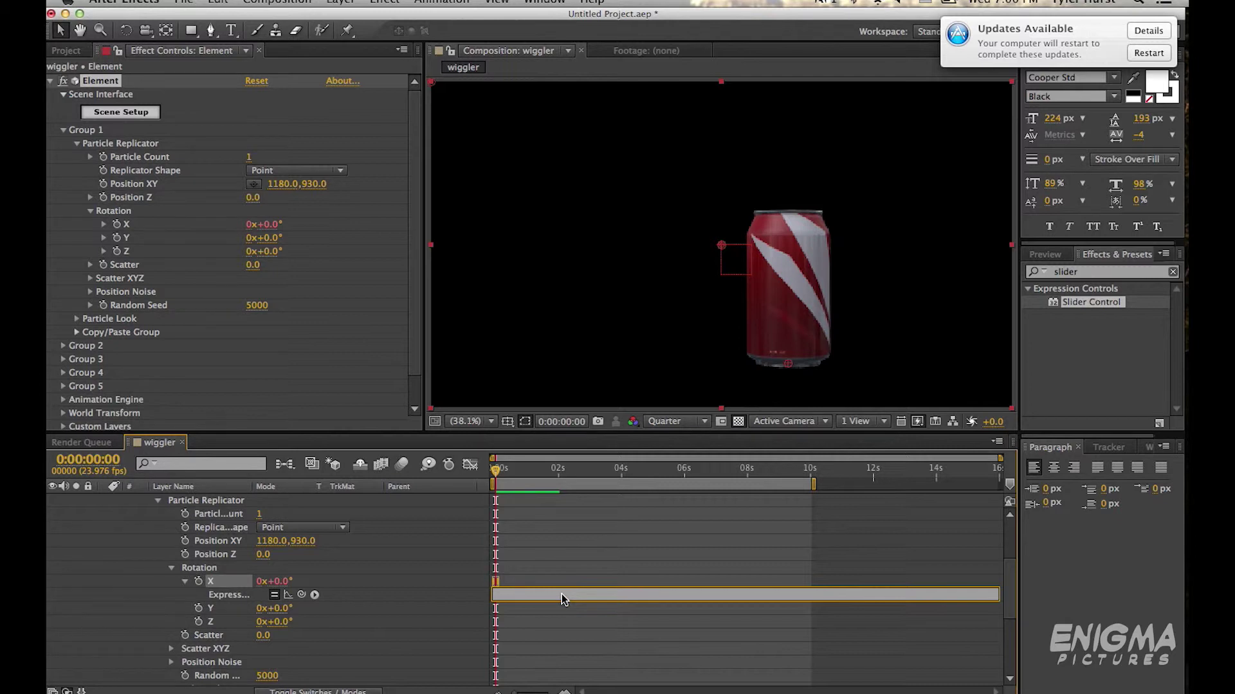
{"action": "type", "text": "wiggle("}
{"action": "key", "text": "super+v"}
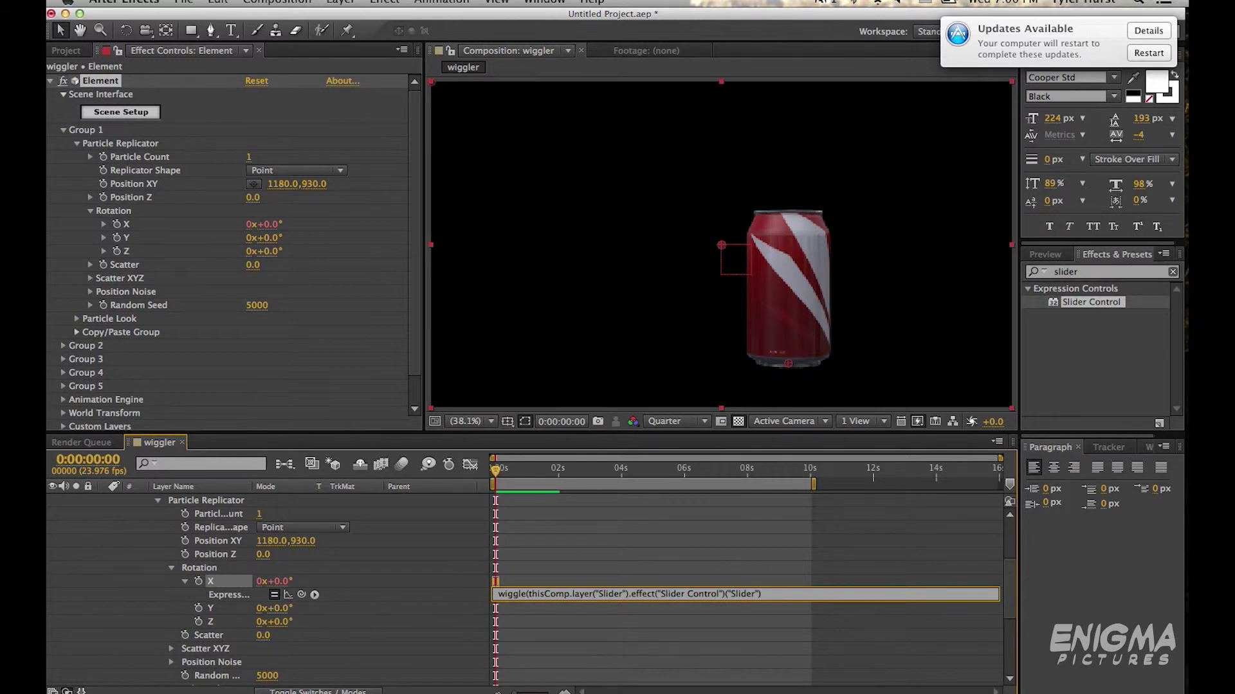
{"action": "type", "text": ",20)"}
{"action": "left_click", "coordinate": [450, 623]}
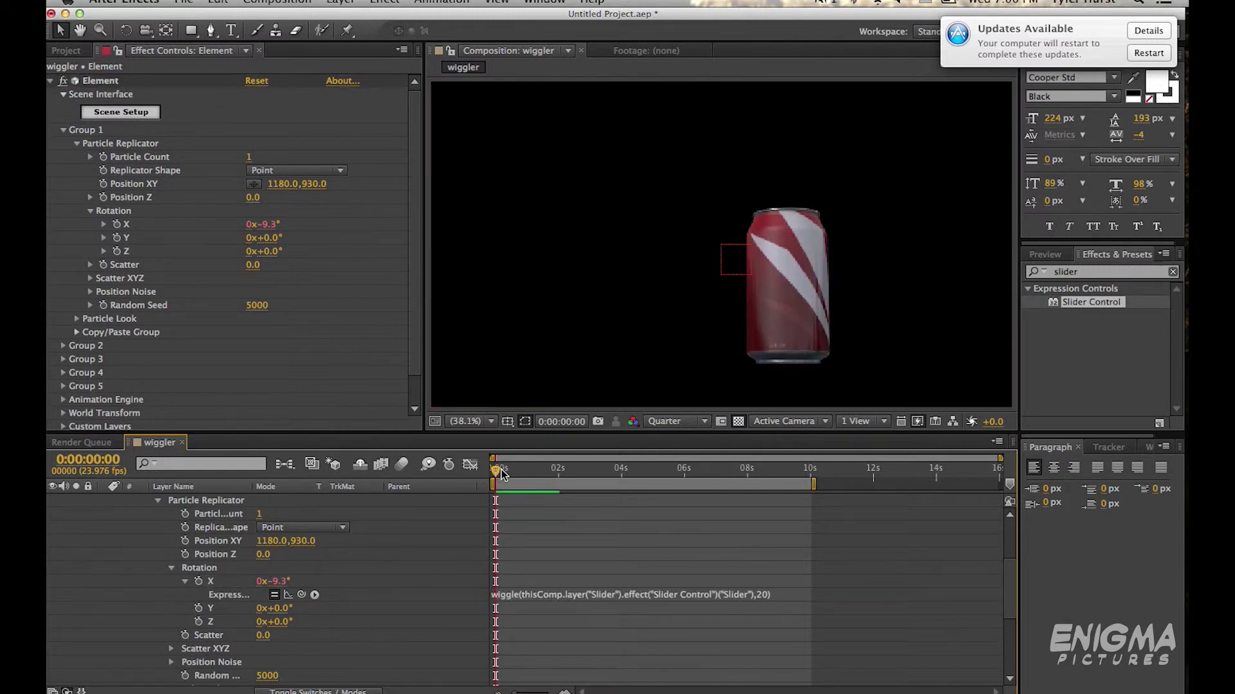
Give Y rotation a wiggle expression using the Slider reference as frequency and amplitude 10
{"action": "scroll", "coordinate": [523, 576], "scroll_direction": "up", "scroll_amount": 8}
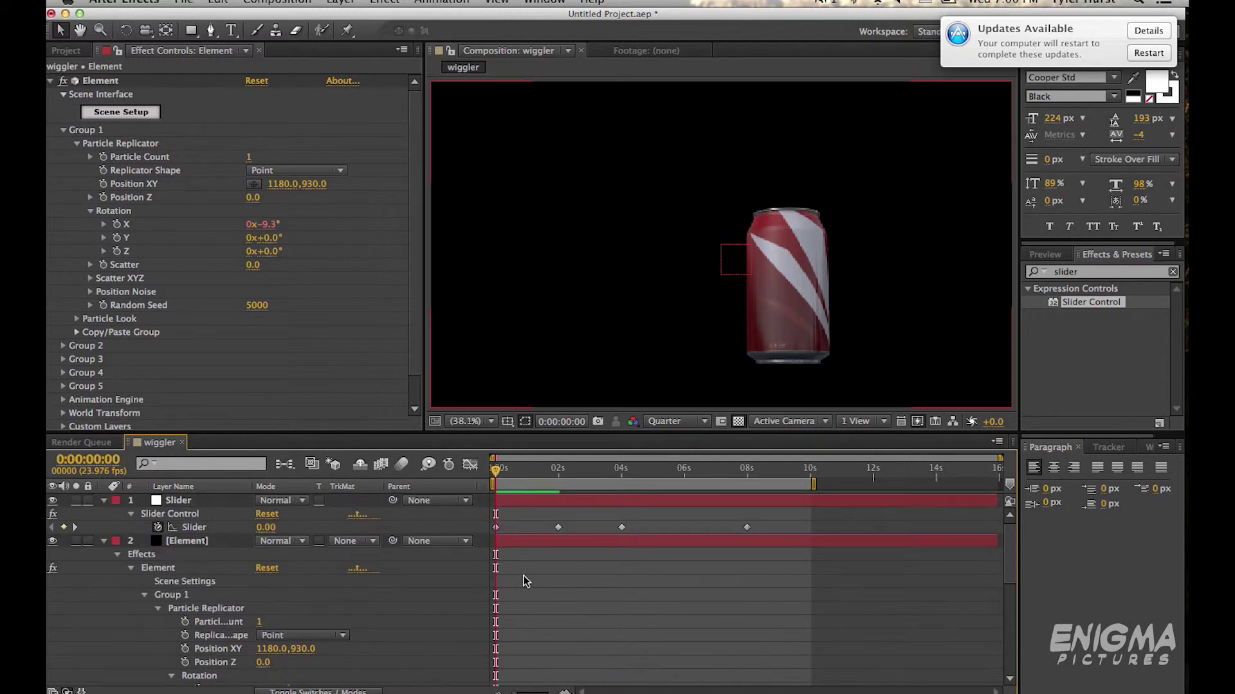
{"action": "scroll", "coordinate": [523, 576], "scroll_direction": "down", "scroll_amount": 3}
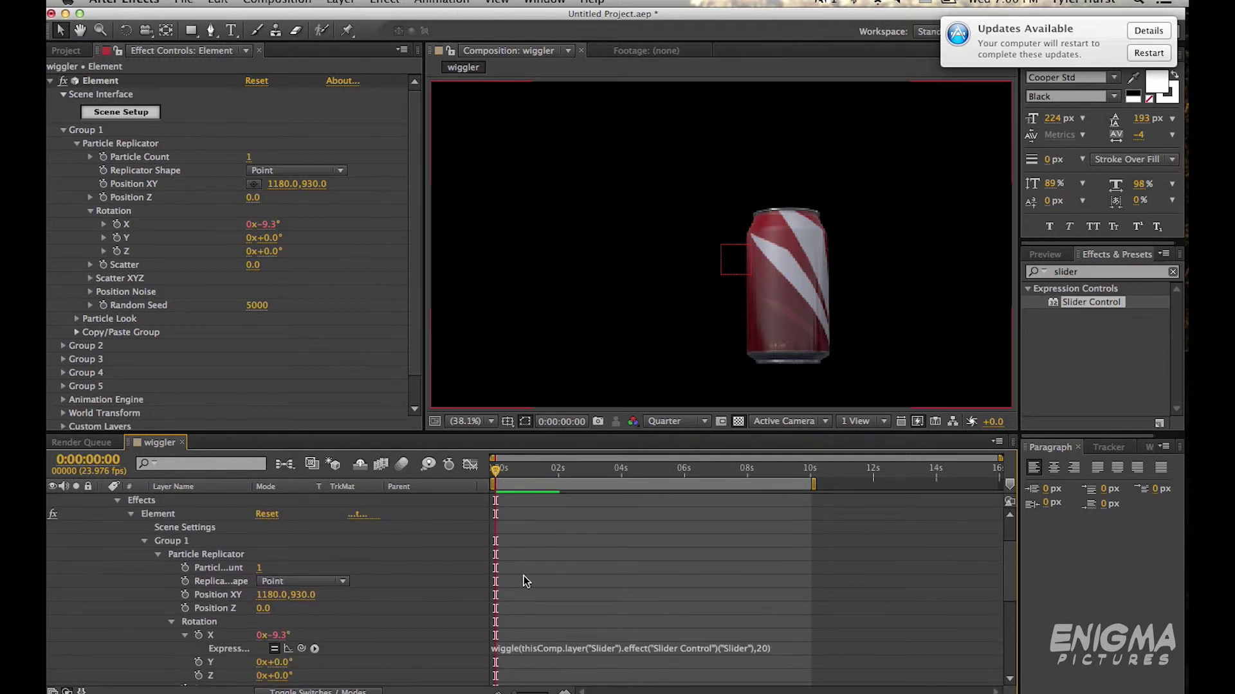
{"action": "scroll", "coordinate": [524, 576], "scroll_direction": "down", "scroll_amount": 3}
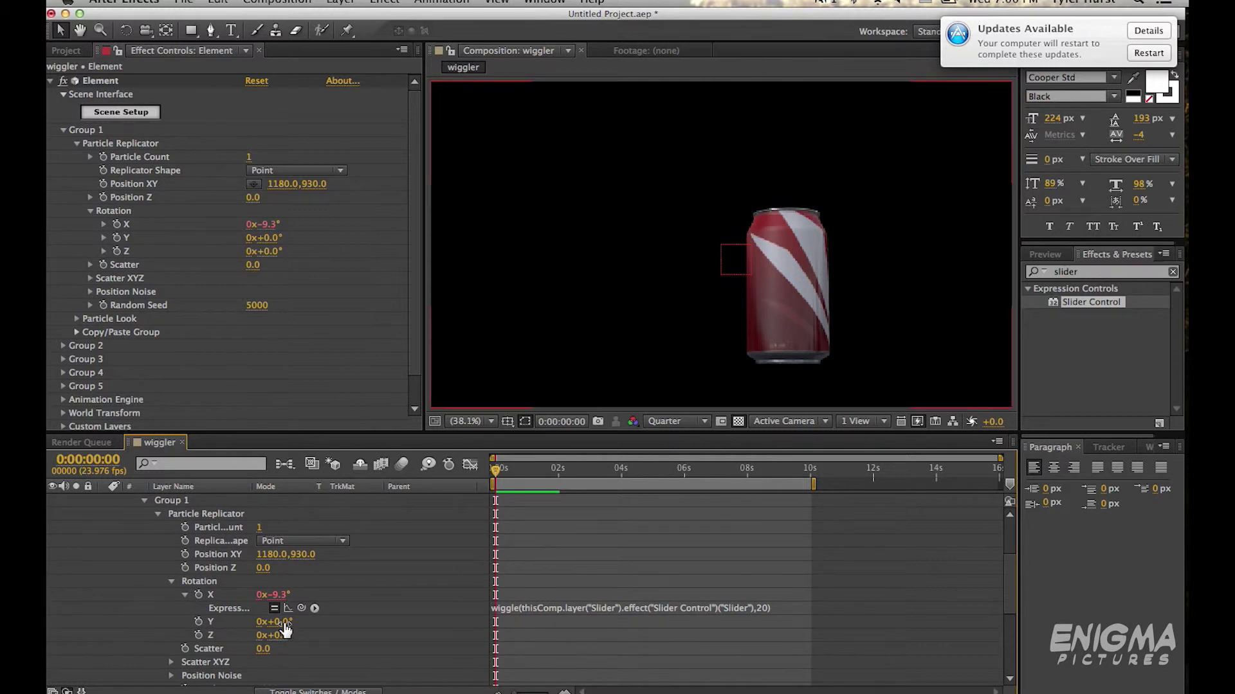
{"action": "left_click", "coordinate": [199, 622], "text": "alt"}
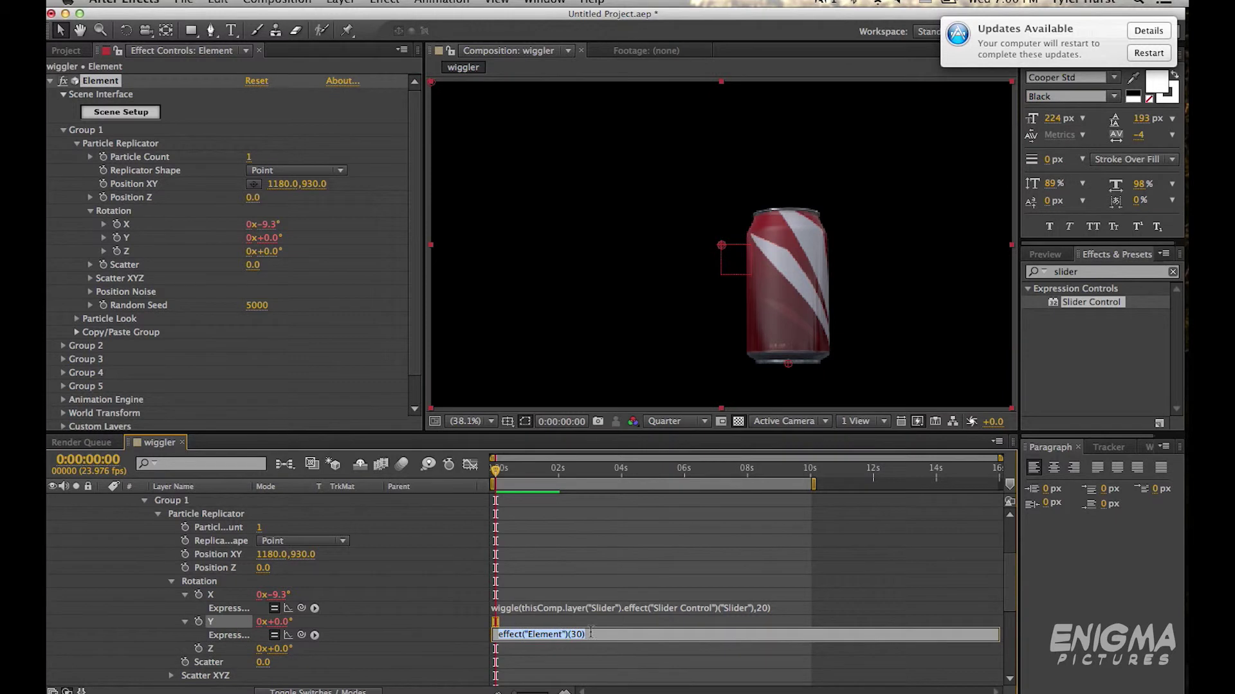
{"action": "type", "text": "wiggle"}
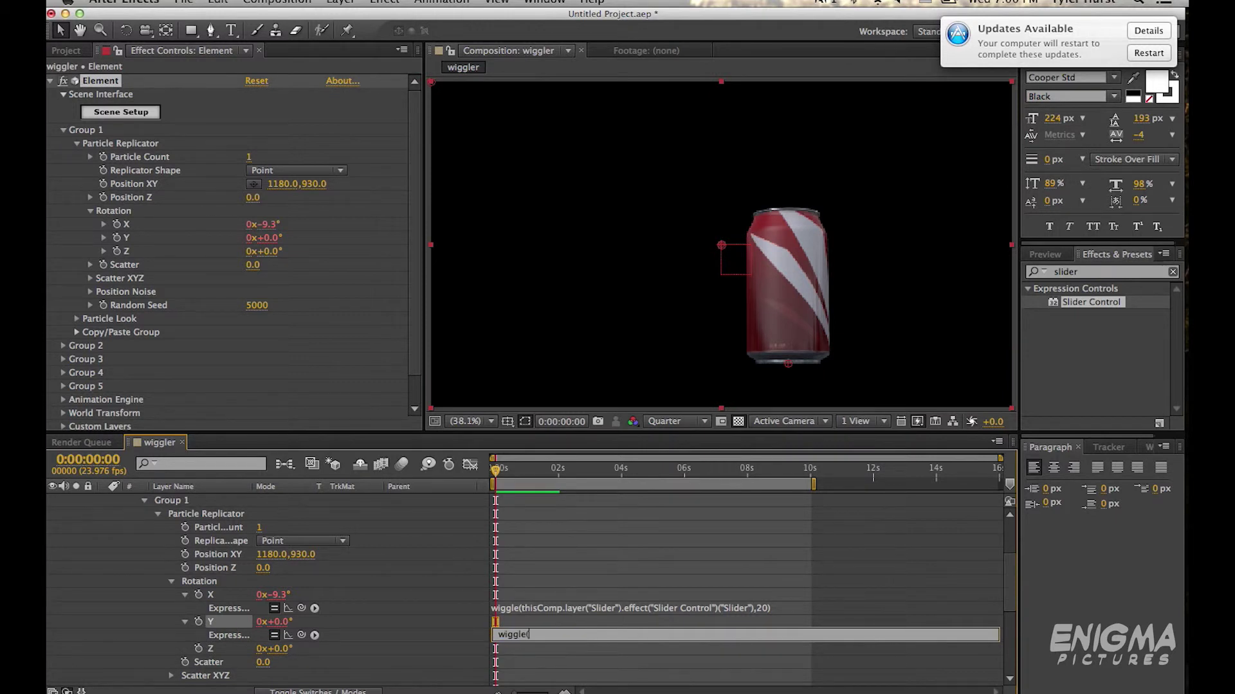
{"action": "type", "text": "("}
{"action": "key", "text": "super+v"}
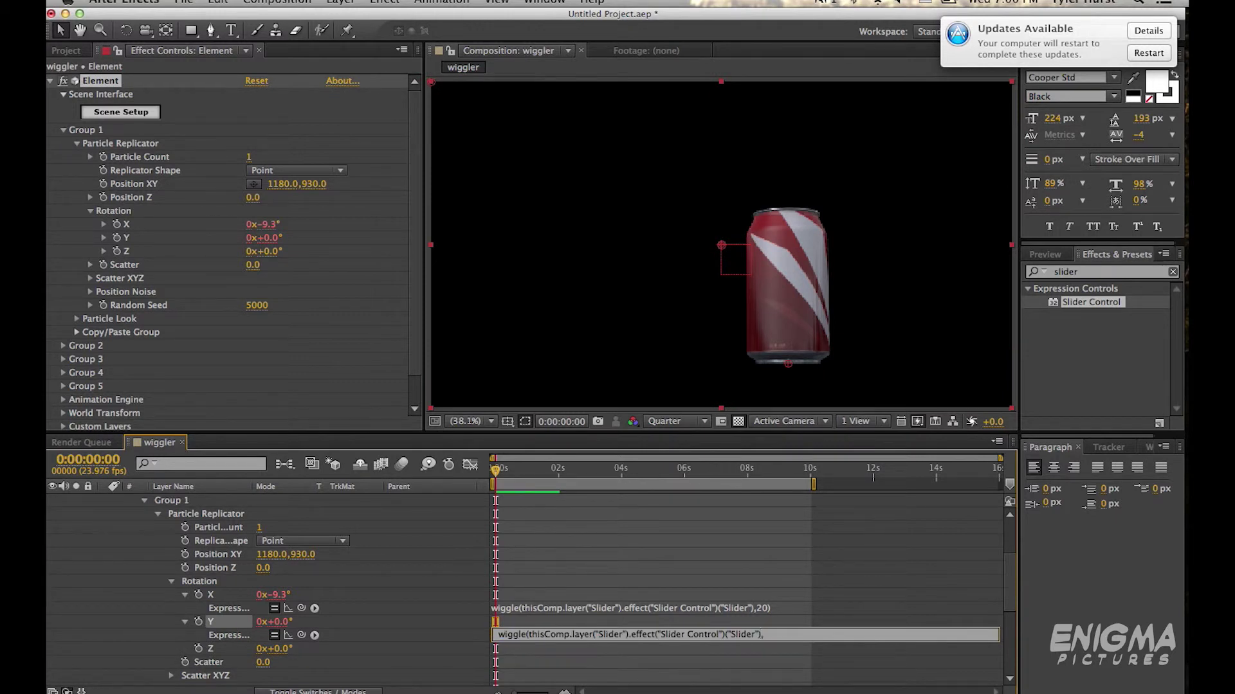
{"action": "type", "text": ",10)"}
{"action": "left_click", "coordinate": [385, 639]}
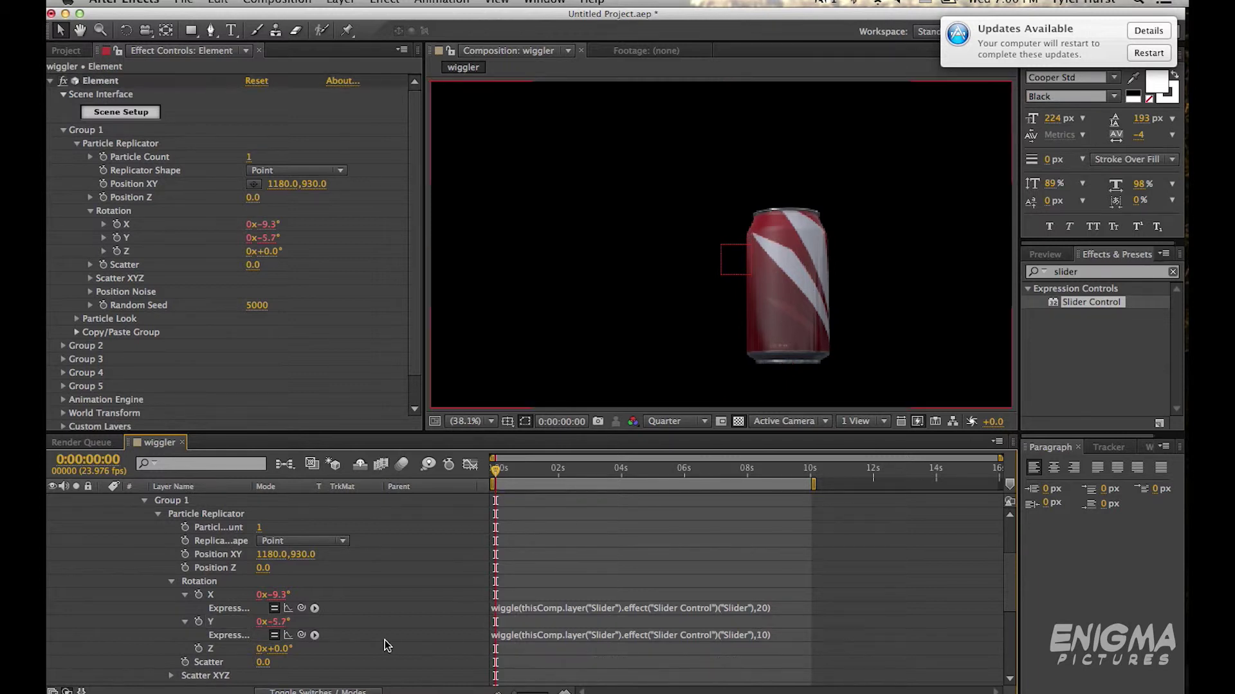
Give Z rotation a Slider-driven wiggle with amplitude 20, then show only keyframed properties
{"action": "left_click", "coordinate": [198, 650], "text": "alt"}
{"action": "type", "text": "wiggle"}
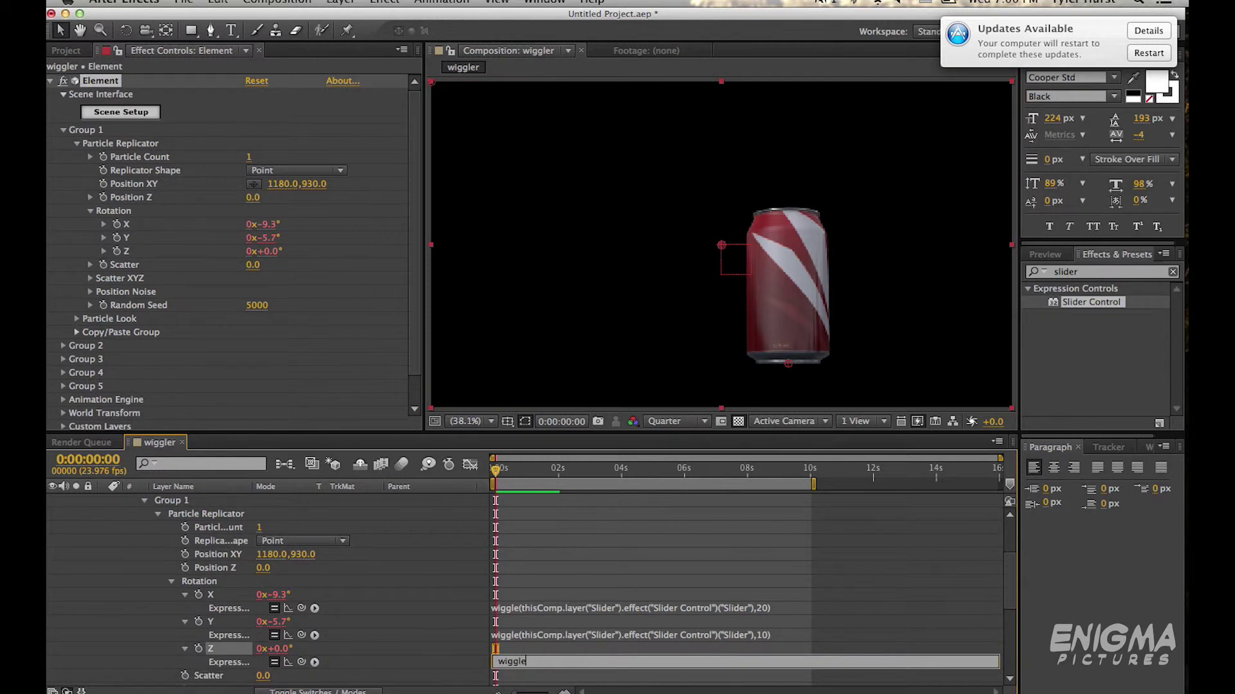
{"action": "type", "text": "("}
{"action": "key", "text": "super+v"}
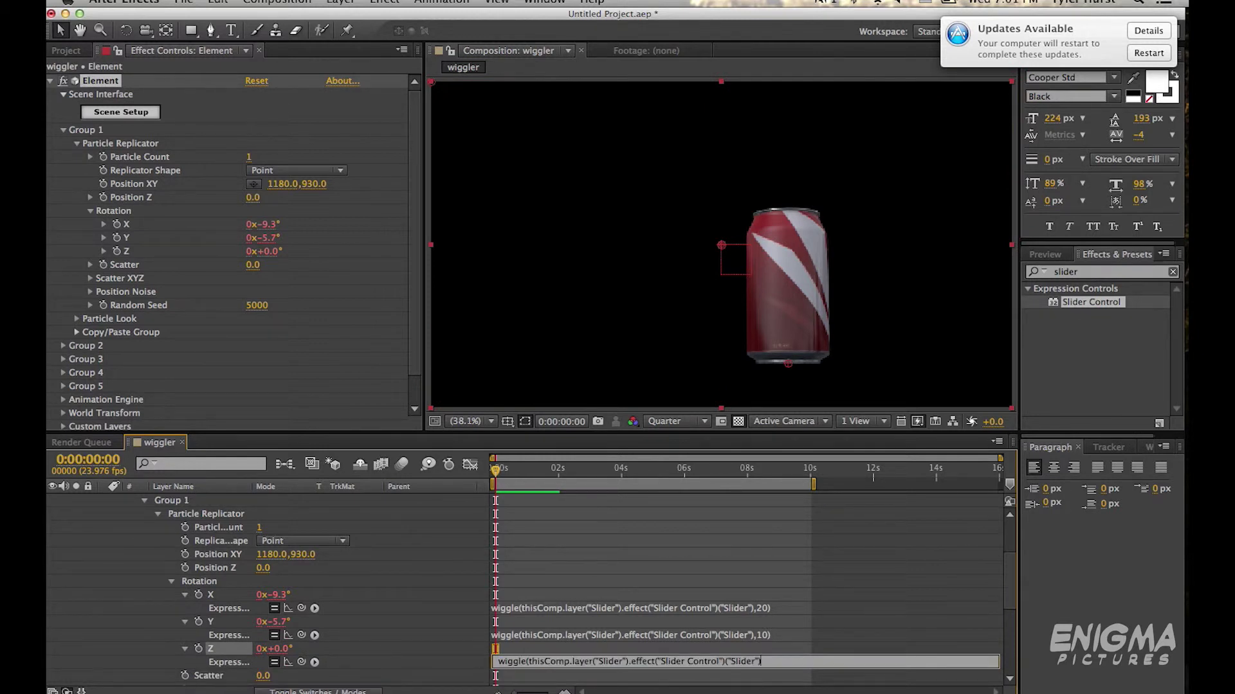
{"action": "type", "text": ",20)"}
{"action": "left_click", "coordinate": [612, 561]}
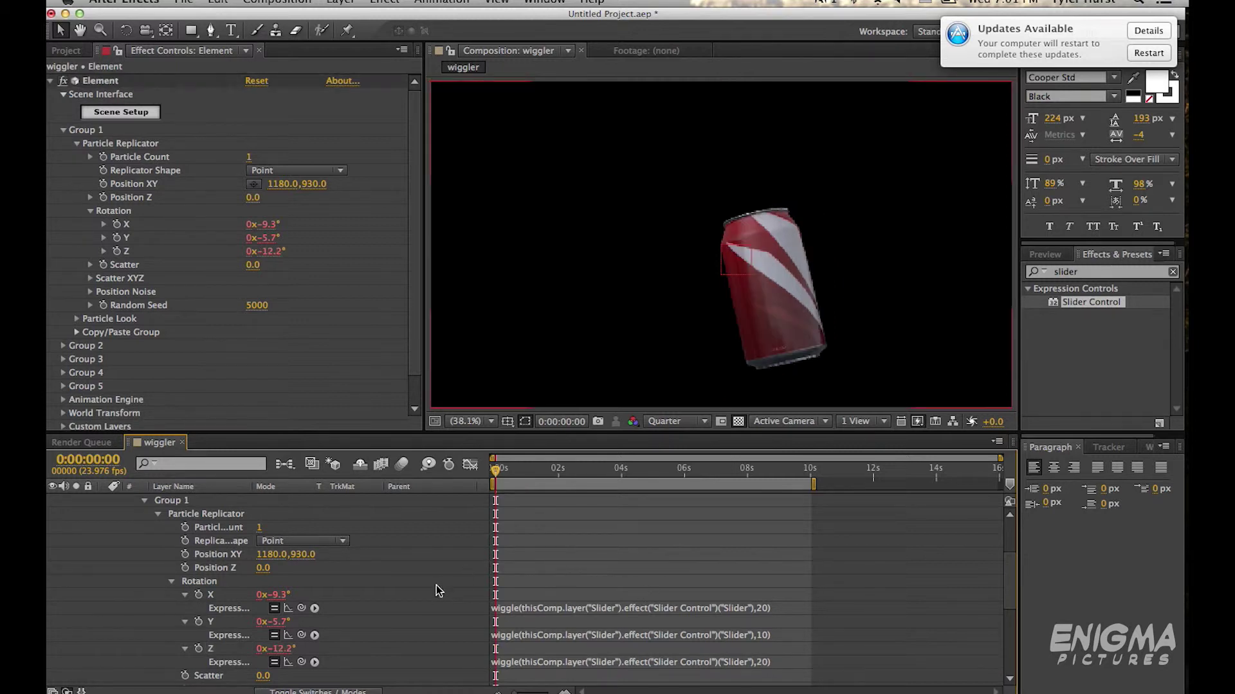
{"action": "key", "text": "u"}
{"action": "left_click", "coordinate": [508, 470]}
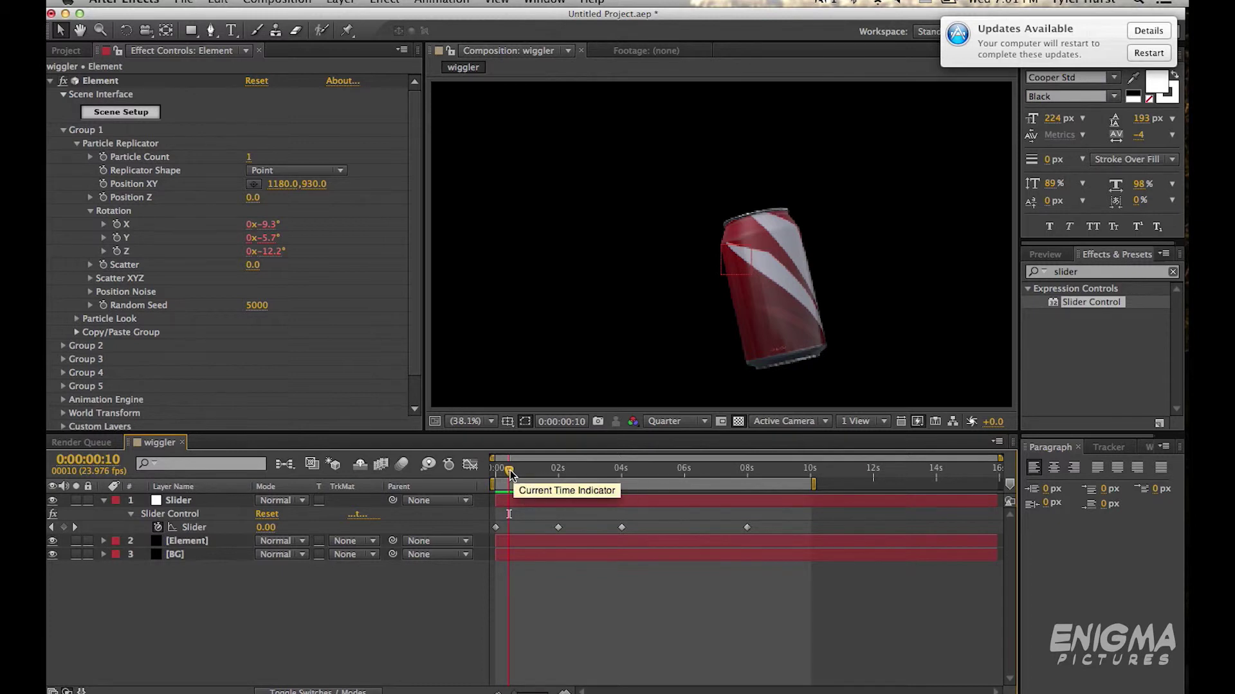
{"action": "left_click_drag", "start_coordinate": [511, 470], "coordinate": [571, 477]}
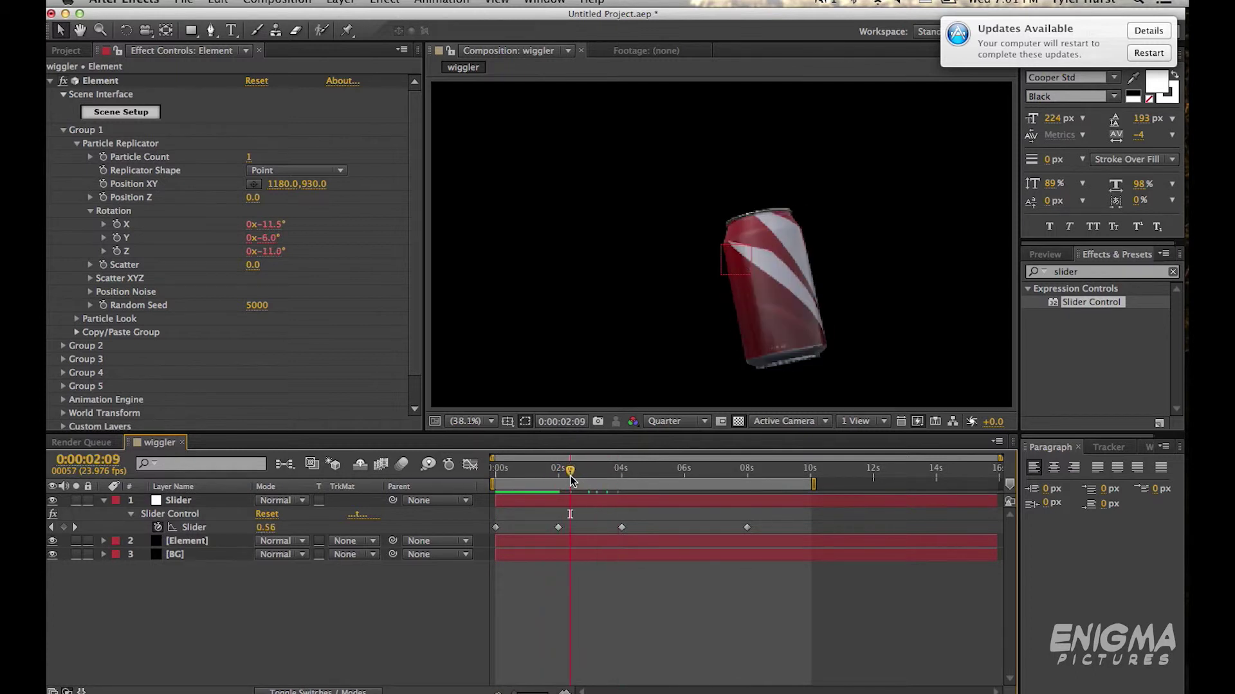
{"action": "left_click", "coordinate": [667, 476]}
{"action": "left_click", "coordinate": [510, 474]}
{"action": "left_click_drag", "start_coordinate": [510, 473], "coordinate": [495, 474]}
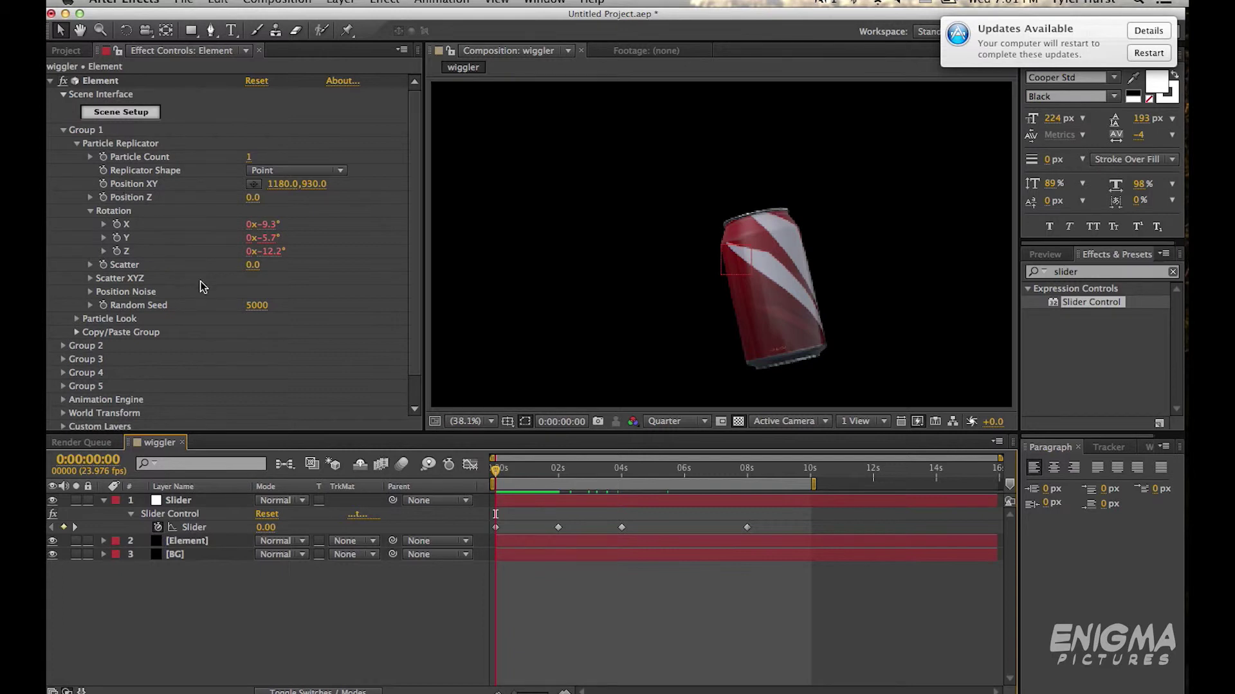
Add a new null object layer named Pixel Slider
{"action": "left_click", "coordinate": [340, 2]}
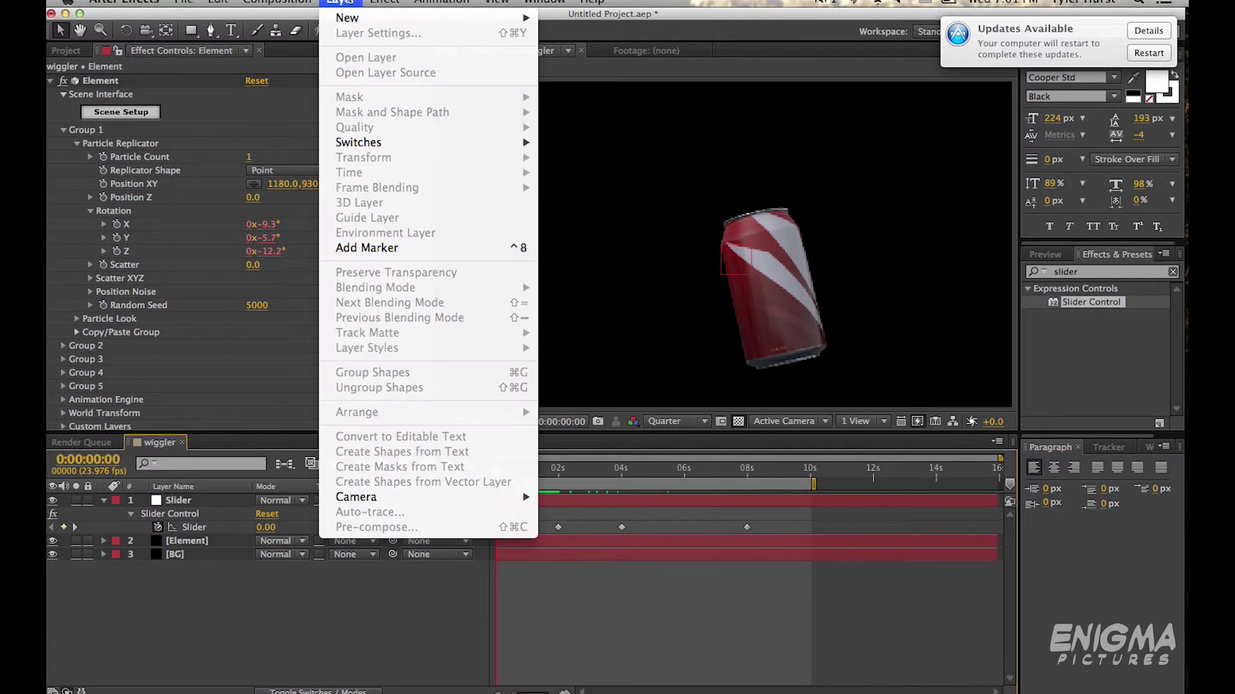
{"action": "mouse_move", "coordinate": [521, 22]}
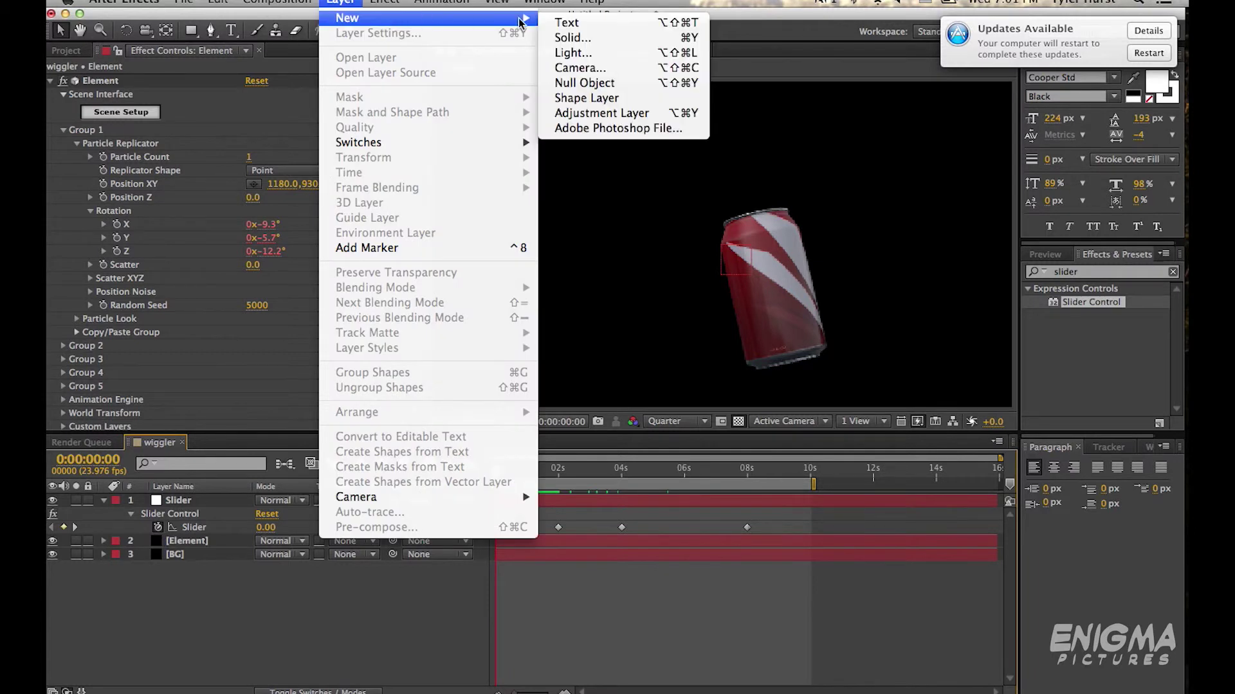
{"action": "left_click", "coordinate": [585, 82]}
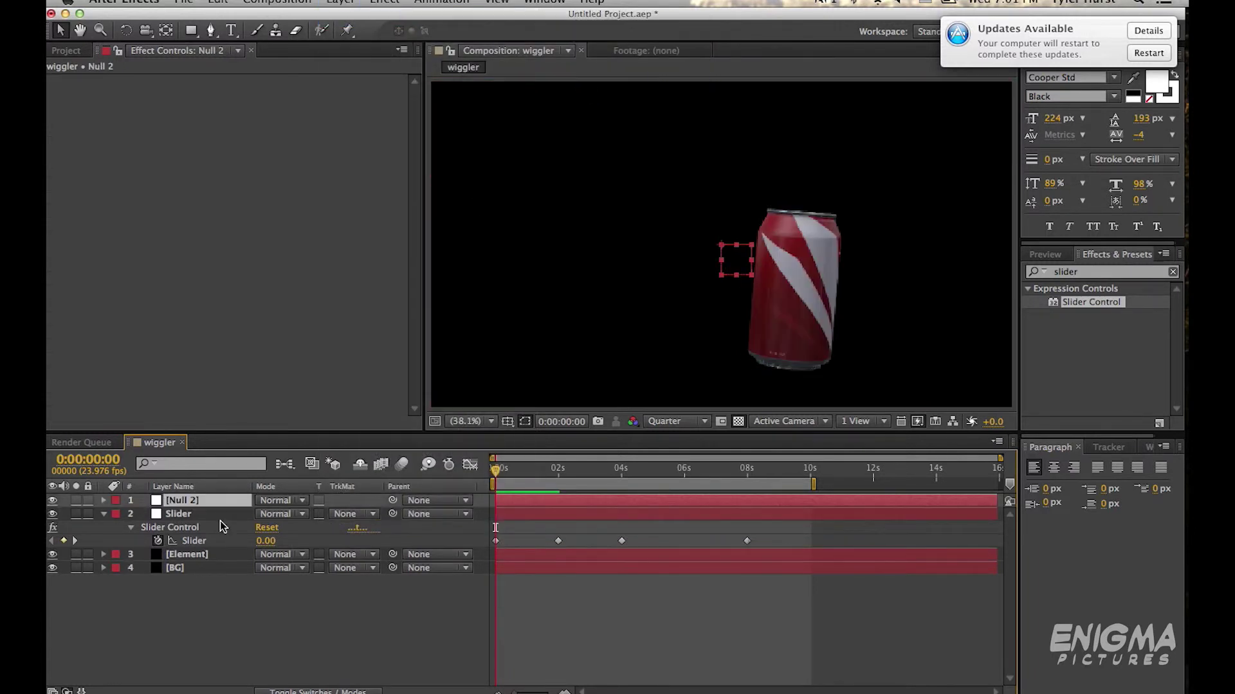
{"action": "key", "text": "Return"}
{"action": "type", "text": "Sl"}
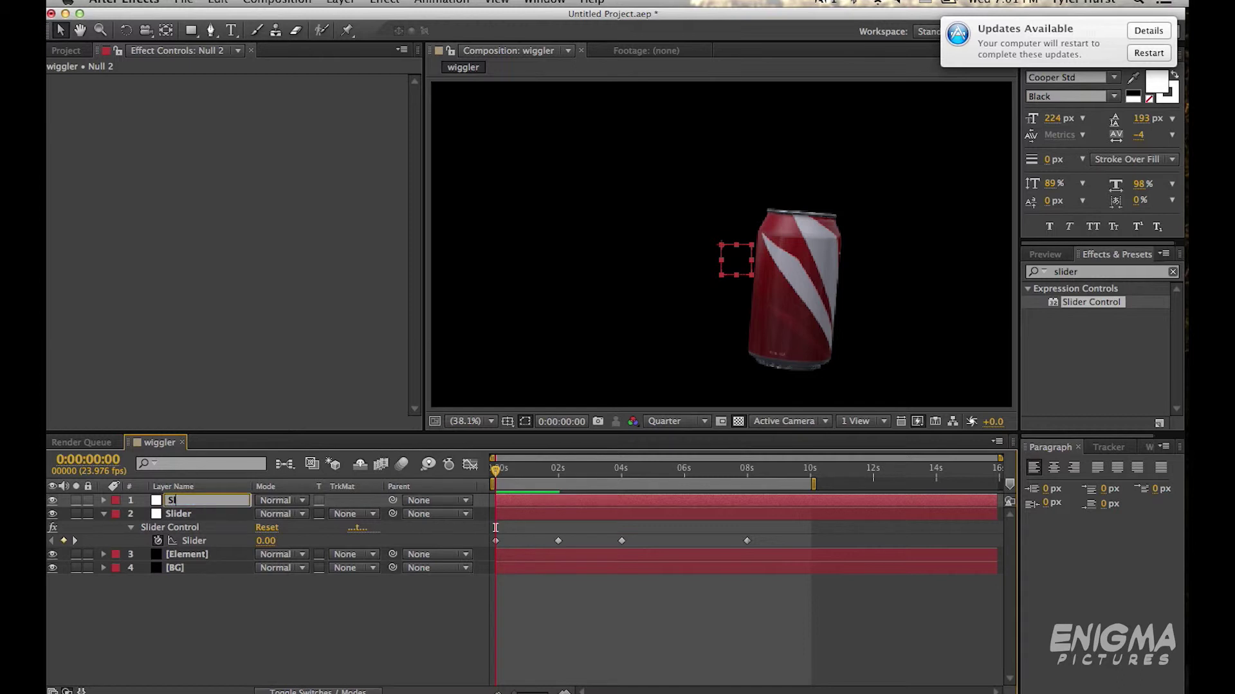
{"action": "type", "text": "ider2"}
{"action": "key", "text": "Return"}
{"action": "key", "text": "Return"}
{"action": "type", "text": "Pixel Slider"}
{"action": "key", "text": "Return"}
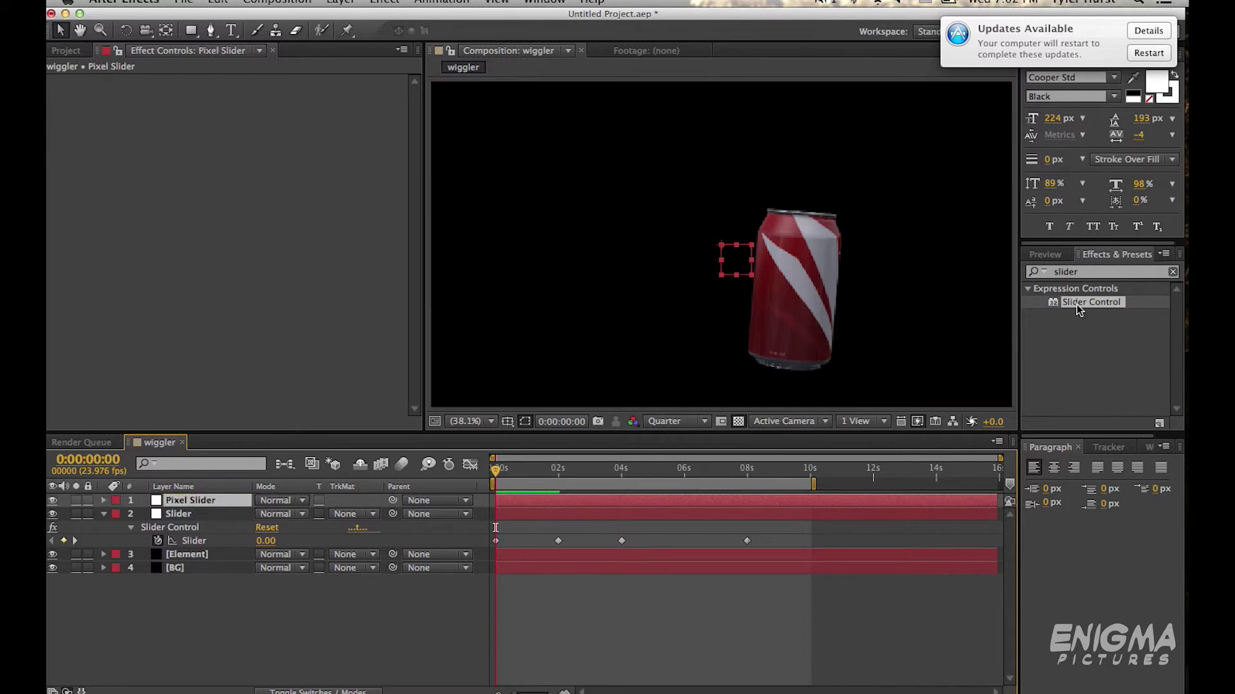
Apply a Slider Control to Pixel Slider and set a Slider keyframe at two seconds
{"action": "left_click_drag", "start_coordinate": [1077, 303], "coordinate": [228, 504]}
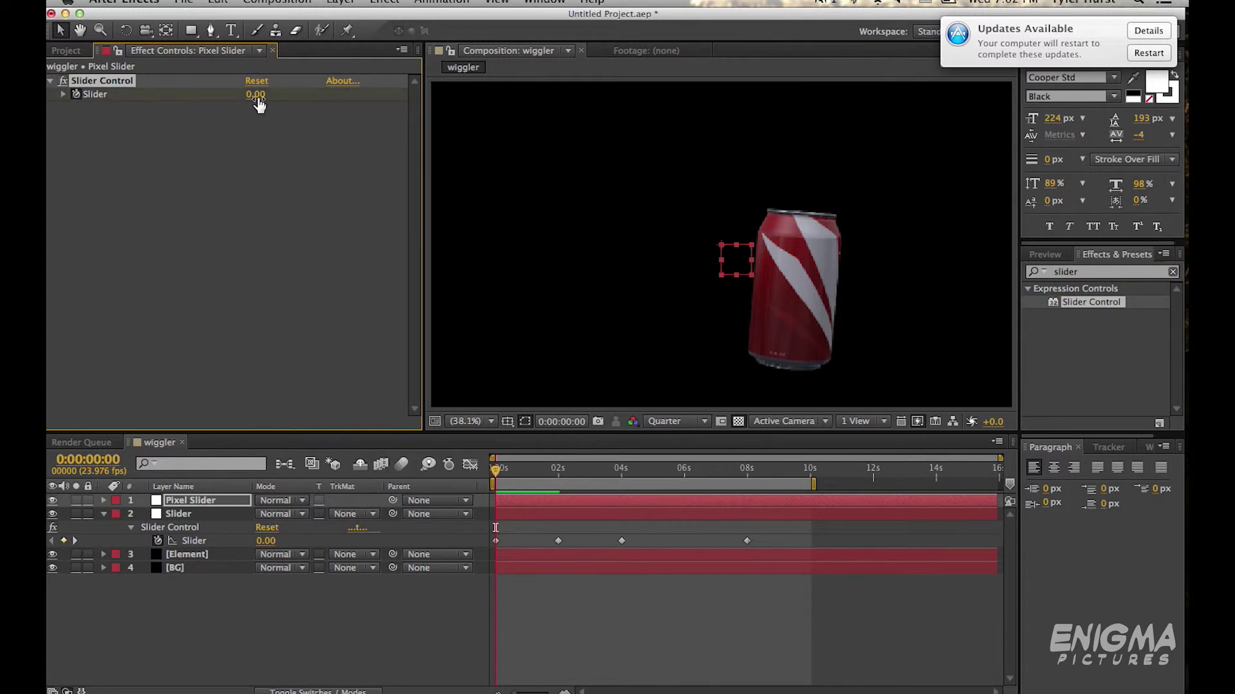
{"action": "left_click", "coordinate": [249, 133]}
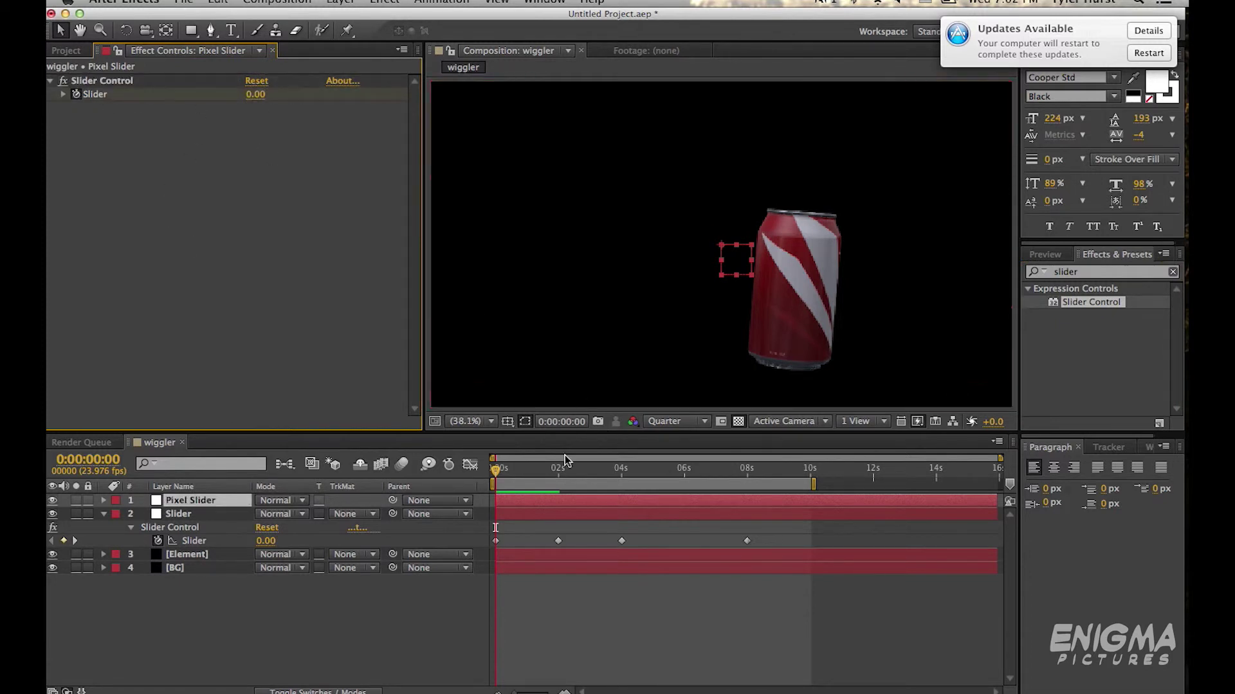
{"action": "left_click", "coordinate": [559, 476]}
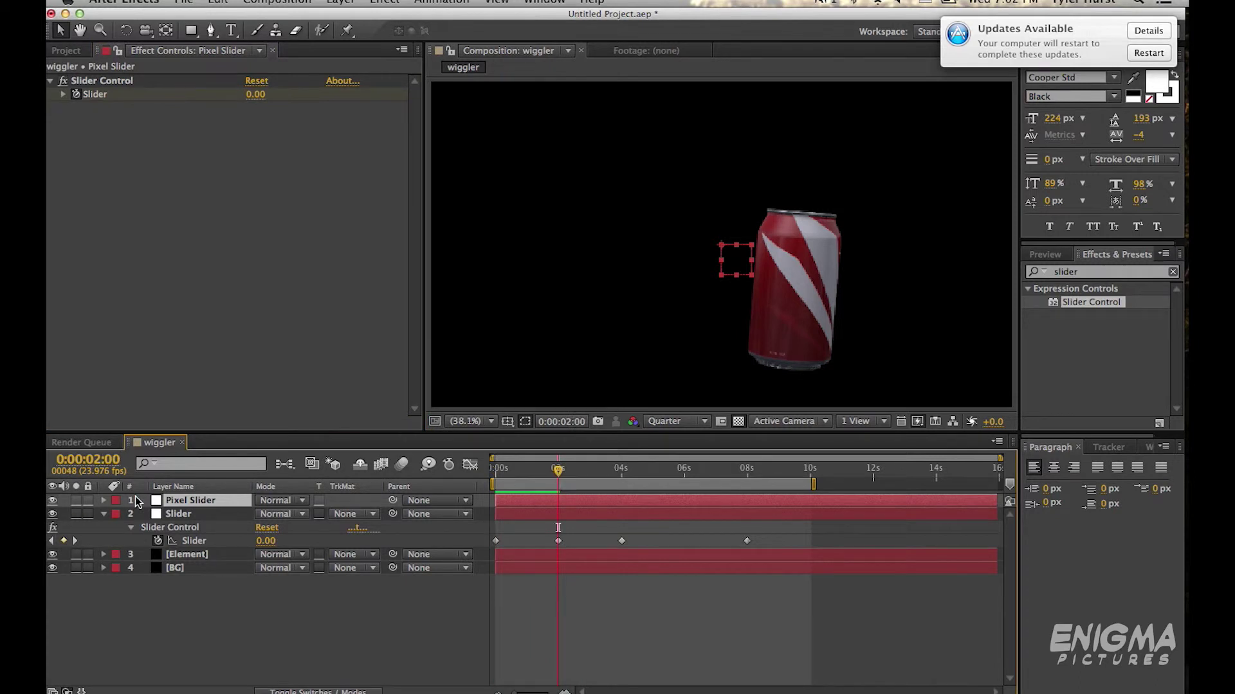
{"action": "key", "text": "e"}
{"action": "left_click", "coordinate": [131, 514]}
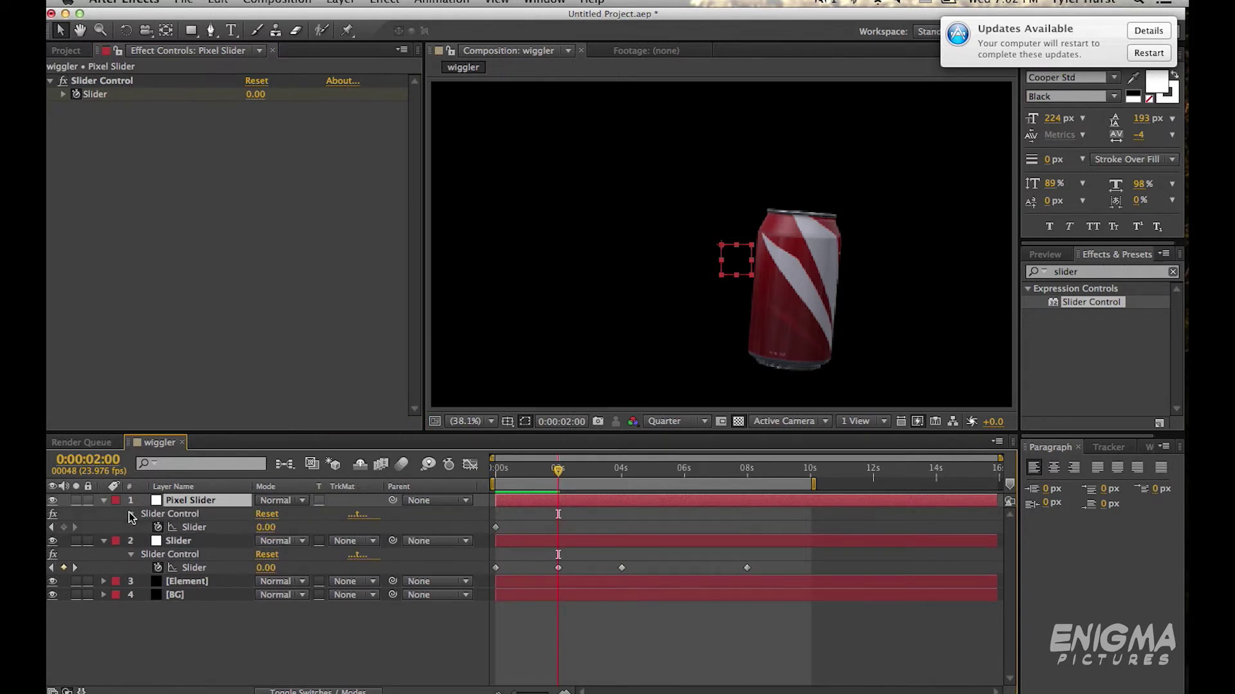
{"action": "left_click", "coordinate": [63, 527]}
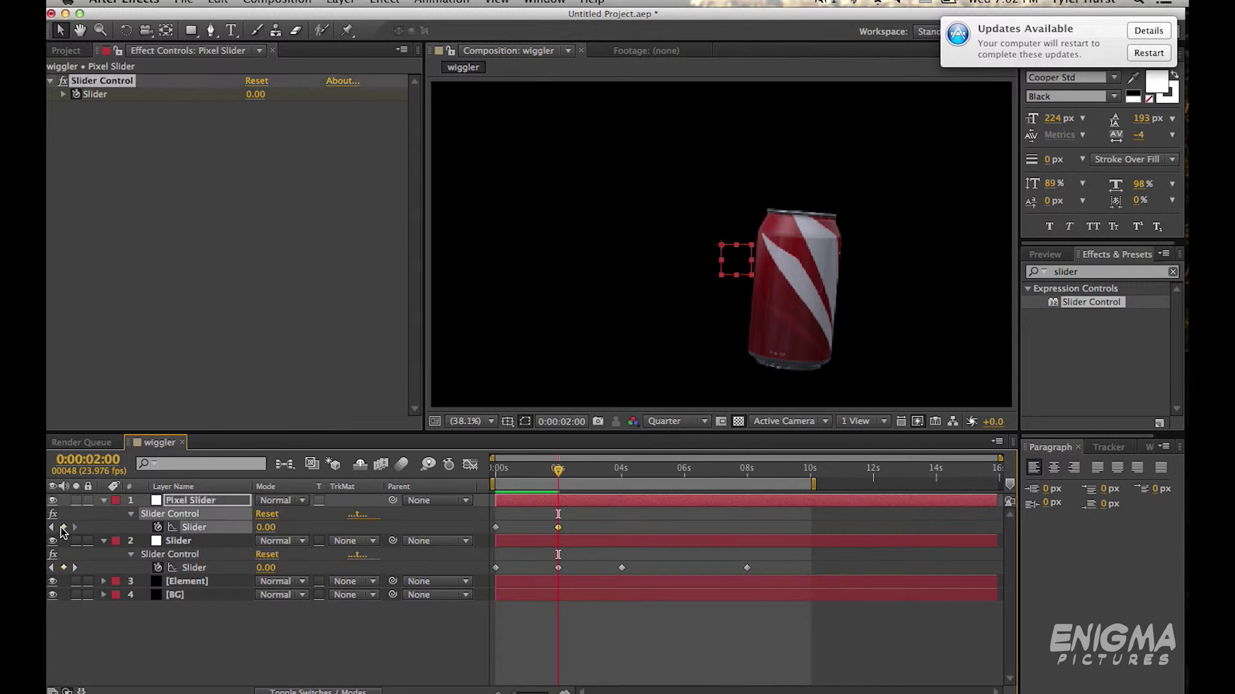
Enter a Slider value of 20 around the two-second mark
{"action": "left_click", "coordinate": [624, 473]}
{"action": "left_click_drag", "start_coordinate": [622, 473], "coordinate": [560, 482]}
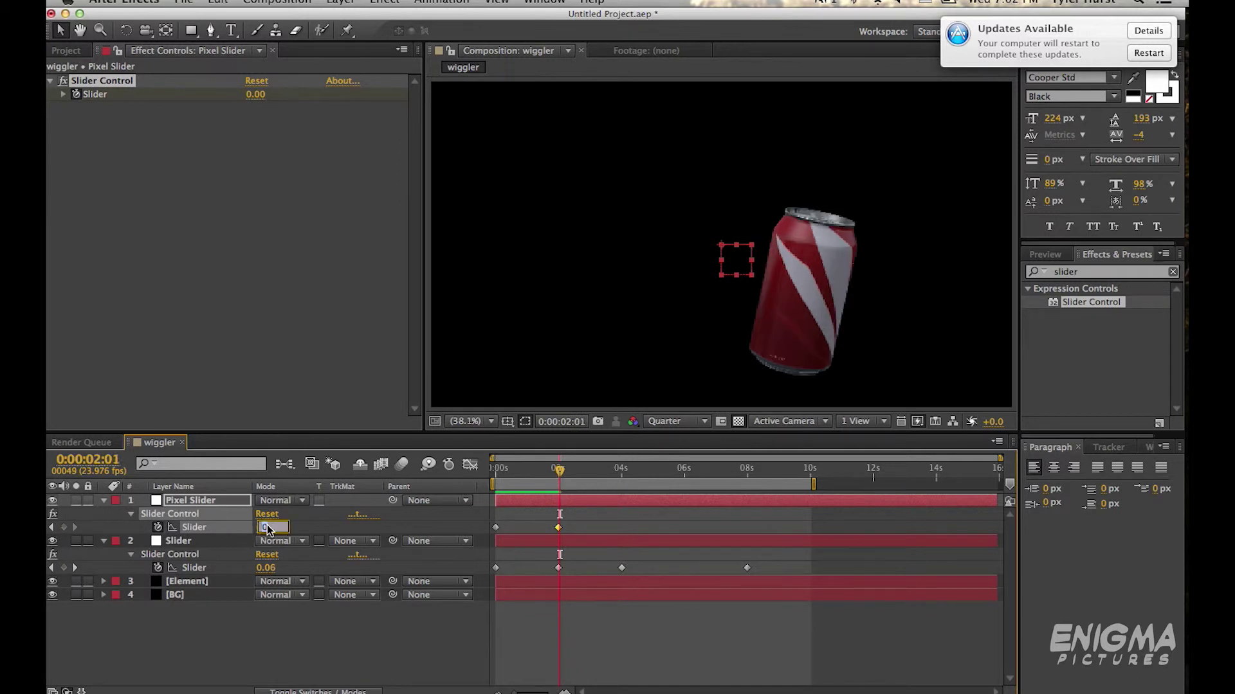
{"action": "type", "text": "20"}
{"action": "key", "text": "Return"}
{"action": "key", "text": "Page_Up"}
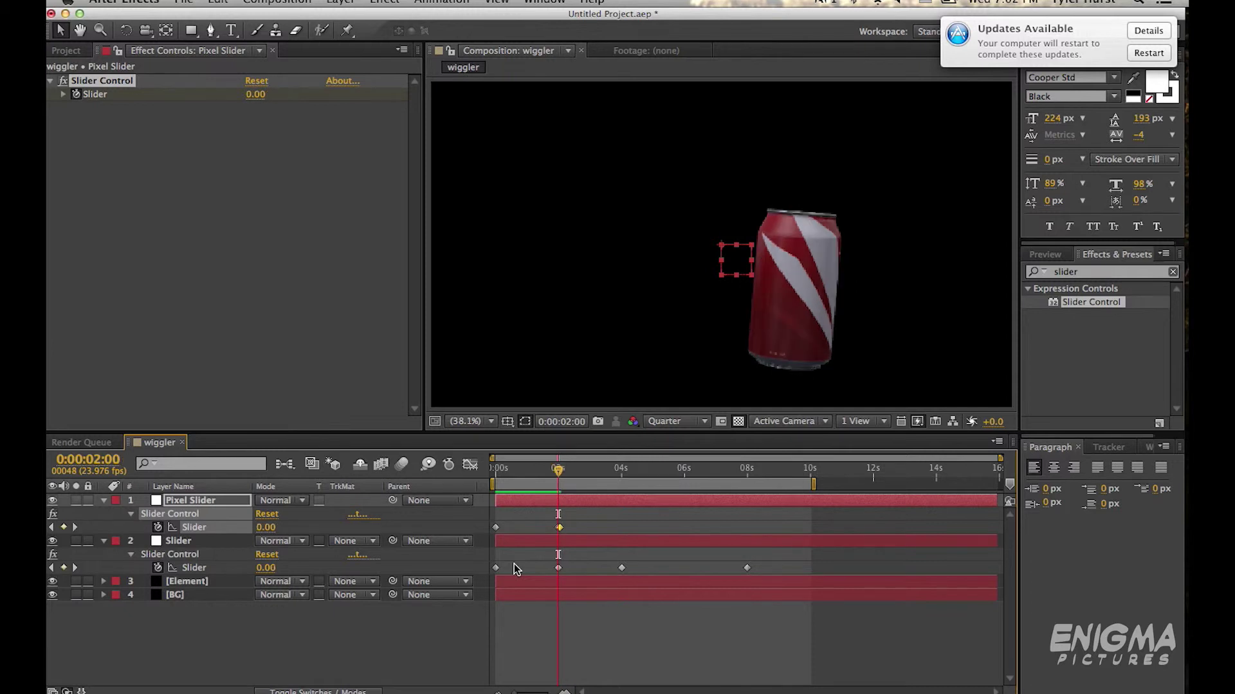
{"action": "left_click", "coordinate": [195, 581]}
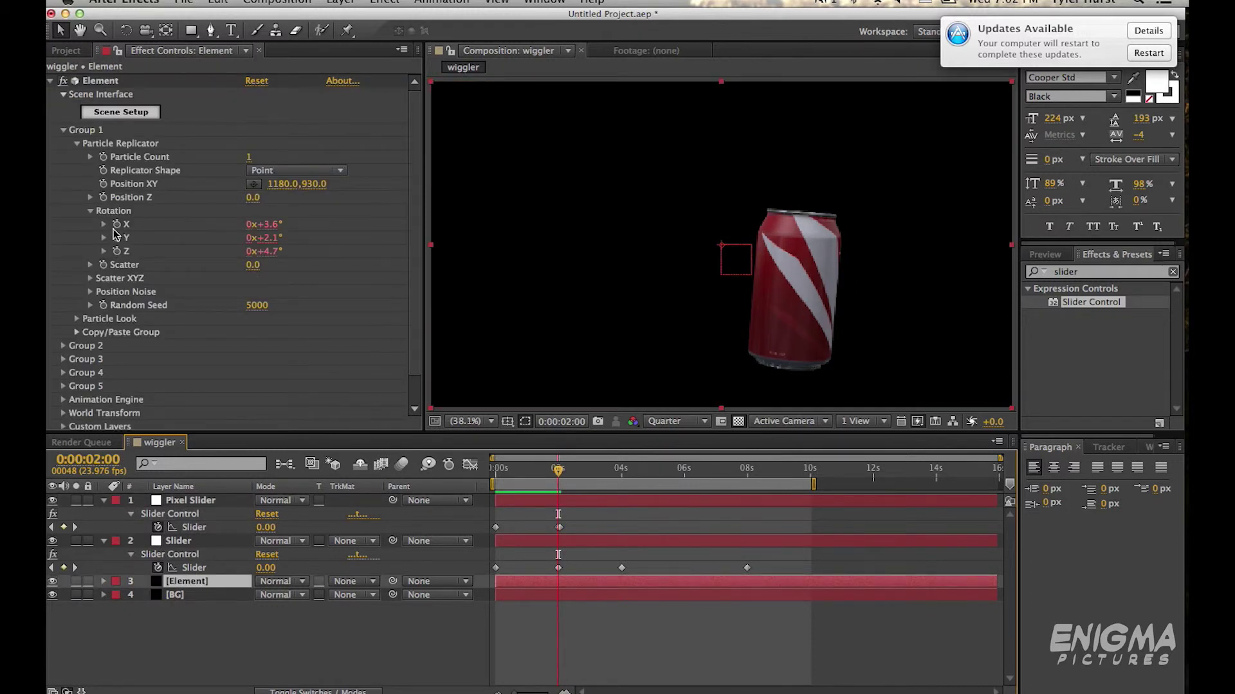
Replace the X Rotation wiggle amplitude 20 with a reference to the Pixel Slider layer's Slider
{"action": "key", "text": "e"}
{"action": "key", "text": "e"}
{"action": "scroll", "coordinate": [388, 605], "scroll_direction": "down", "scroll_amount": 3}
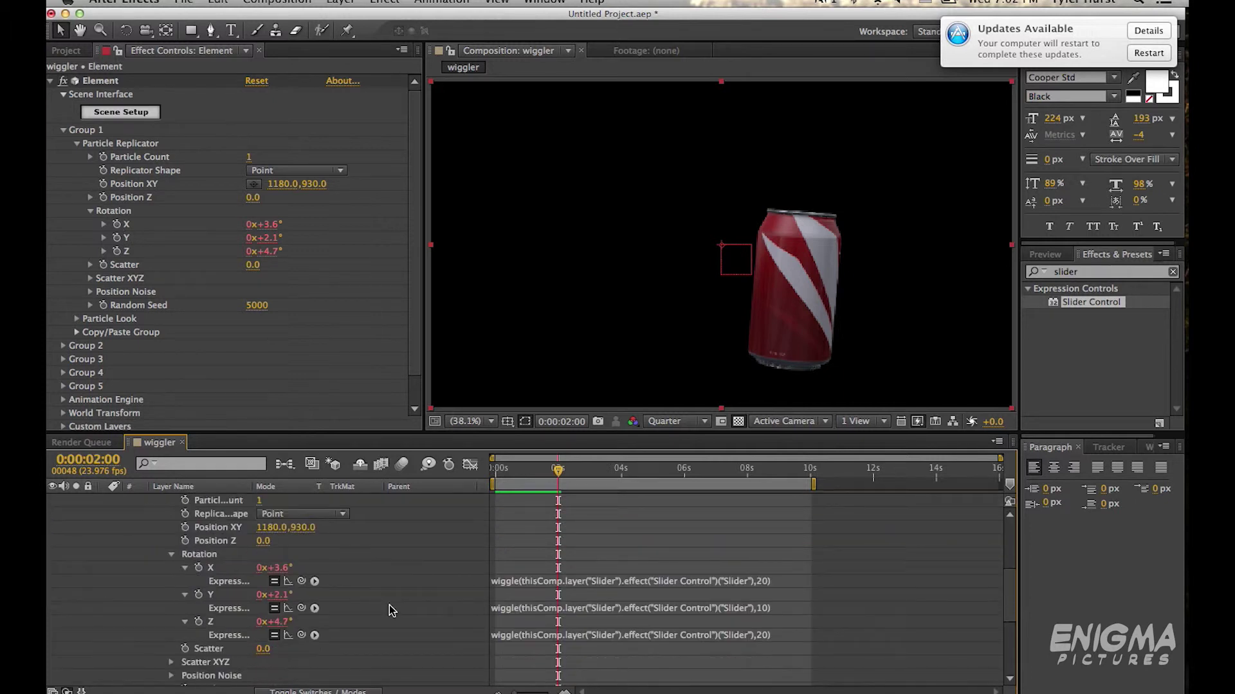
{"action": "left_click", "coordinate": [593, 583]}
{"action": "key", "text": "super+c"}
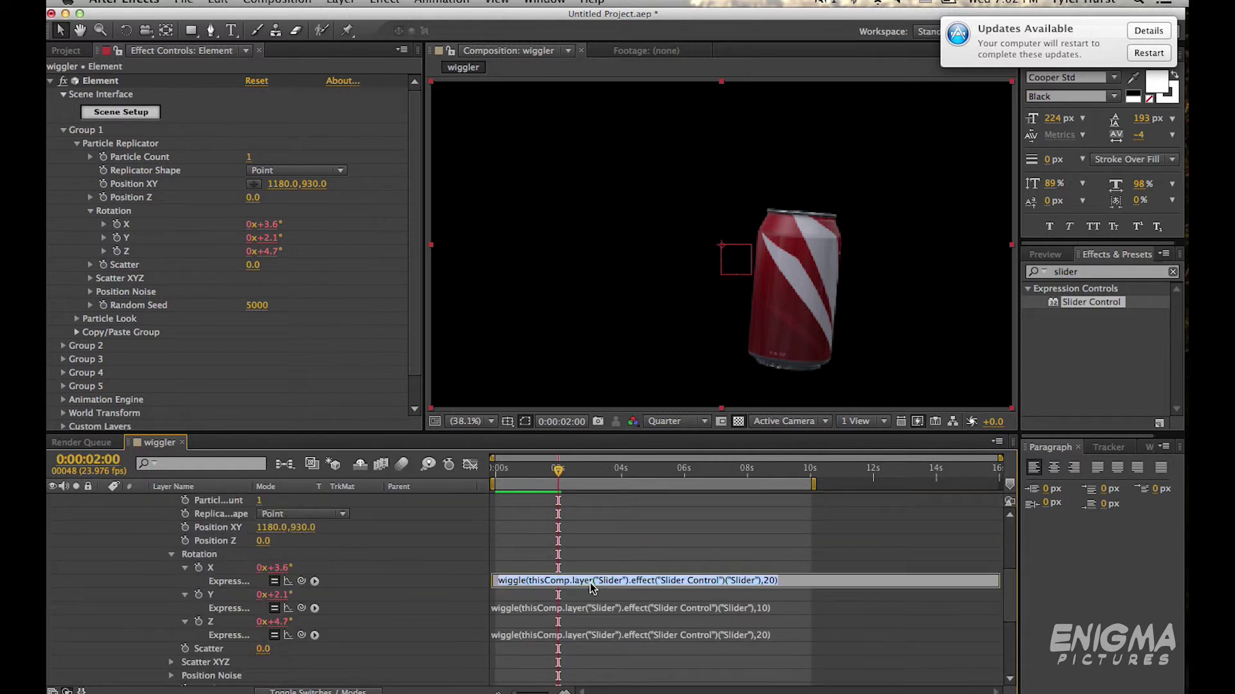
{"action": "left_click", "coordinate": [528, 581]}
{"action": "double_click", "coordinate": [771, 580]}
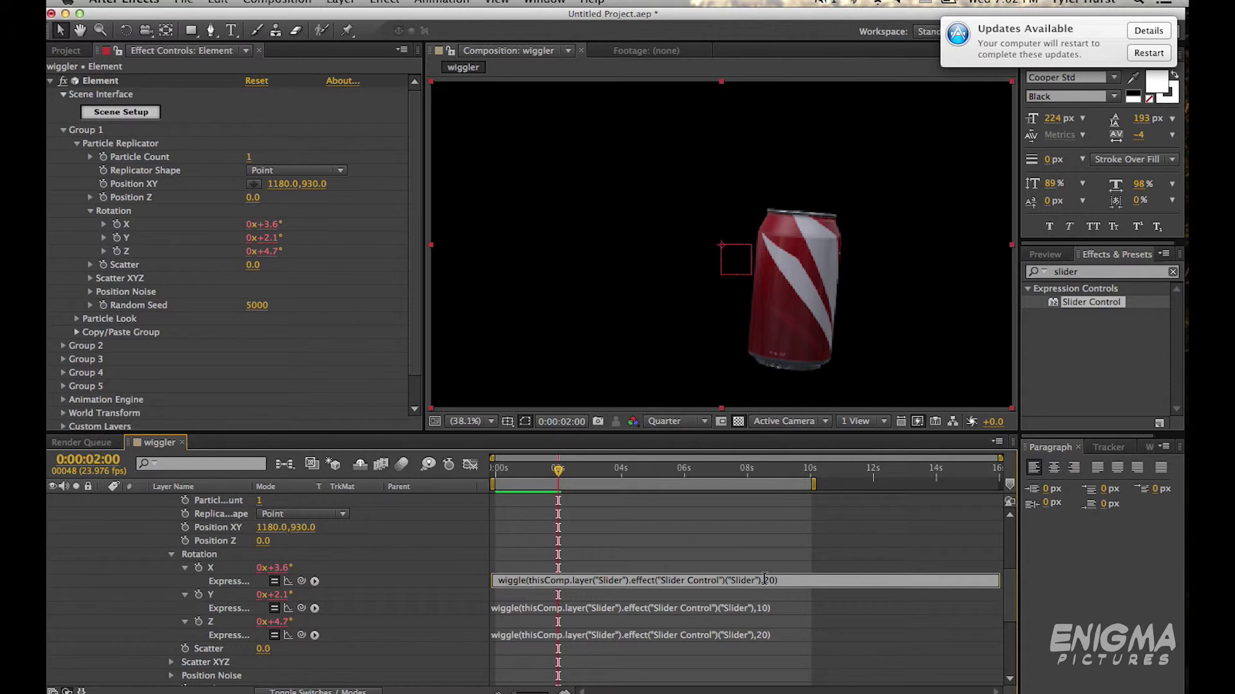
{"action": "key", "text": "super+v"}
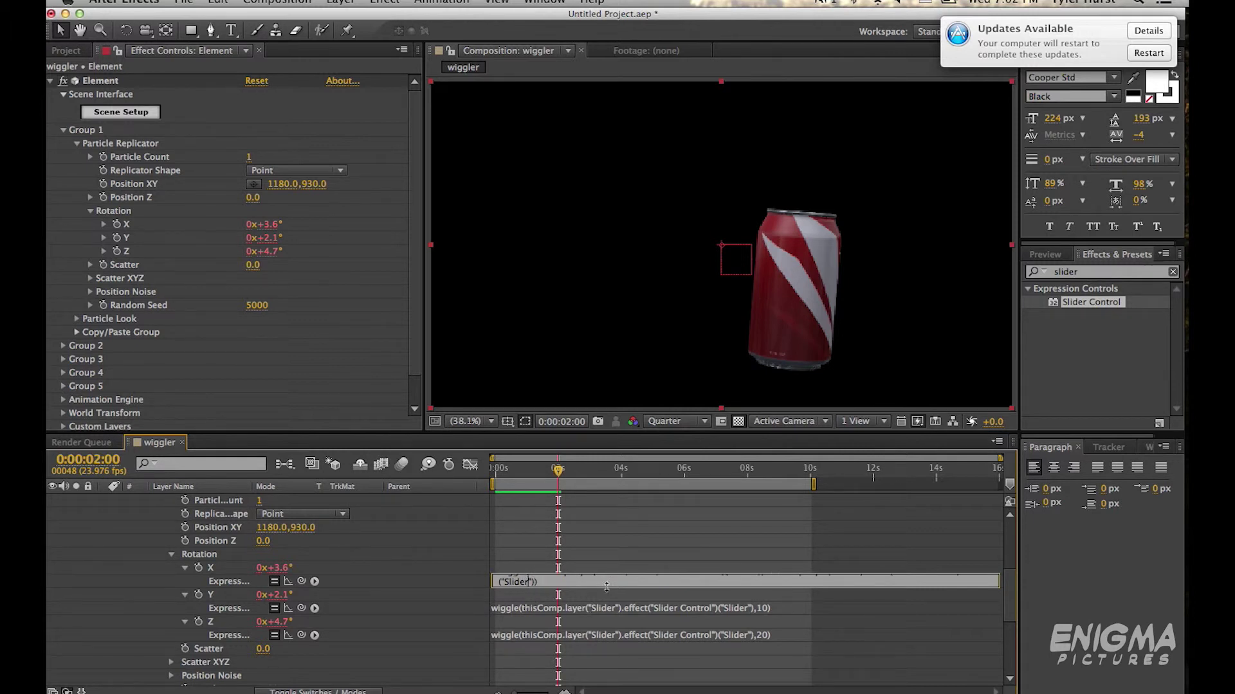
{"action": "scroll", "coordinate": [611, 582], "scroll_direction": "up", "scroll_amount": 1}
{"action": "scroll", "coordinate": [614, 582], "scroll_direction": "up", "scroll_amount": 1}
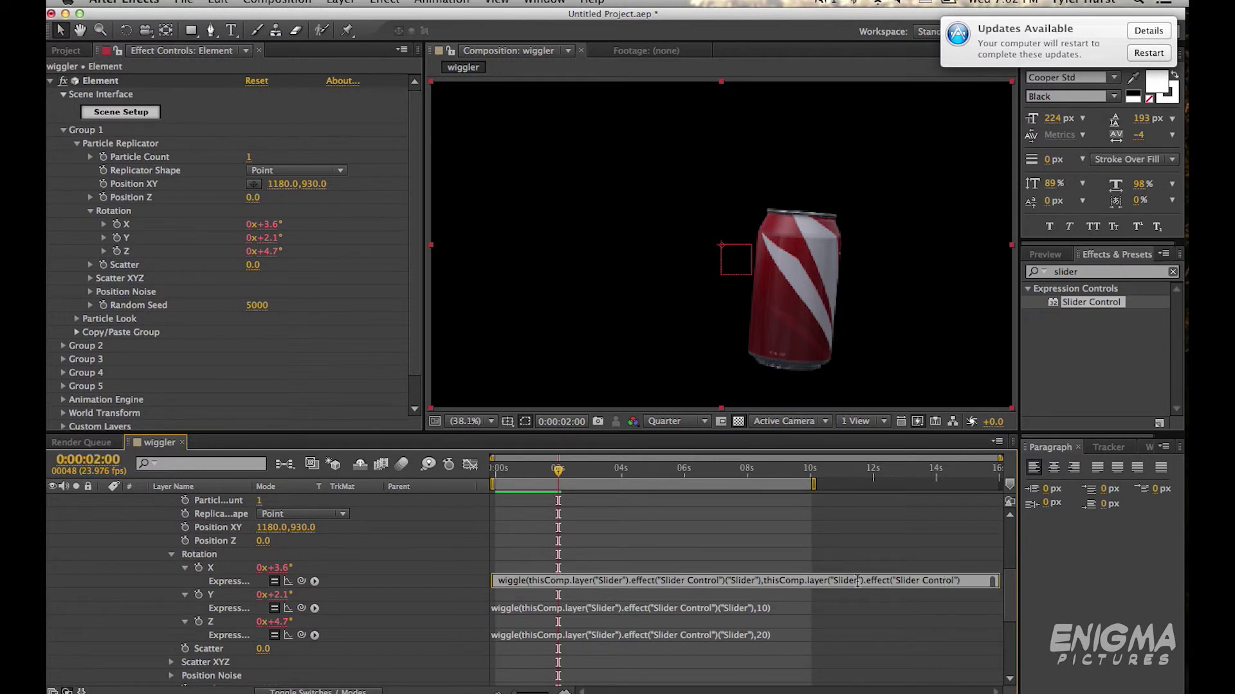
{"action": "key", "text": "BackSpace"}
{"action": "key", "text": "BackSpace"}
{"action": "key", "text": "BackSpace"}
{"action": "key", "text": "BackSpace"}
{"action": "key", "text": "BackSpace"}
{"action": "key", "text": "BackSpace"}
{"action": "key", "text": "KP_Enter"}
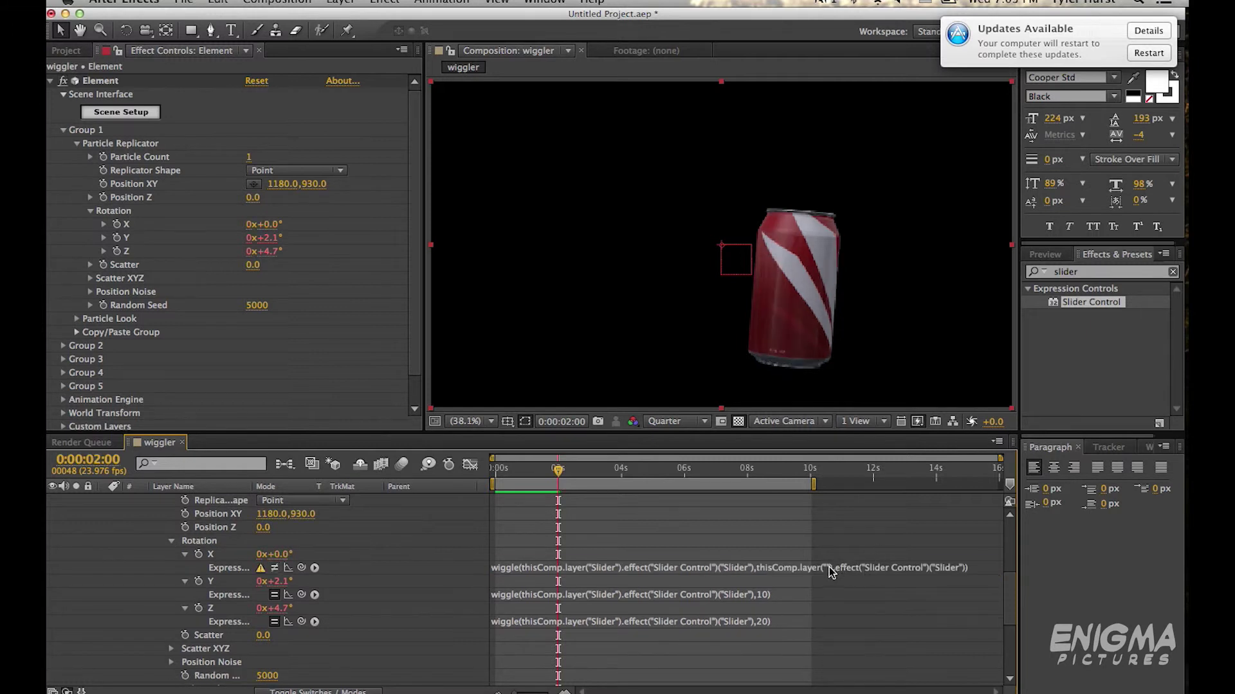
{"action": "left_click", "coordinate": [830, 572]}
{"action": "left_click", "coordinate": [833, 568]}
{"action": "type", "text": "Pixel Slider"}
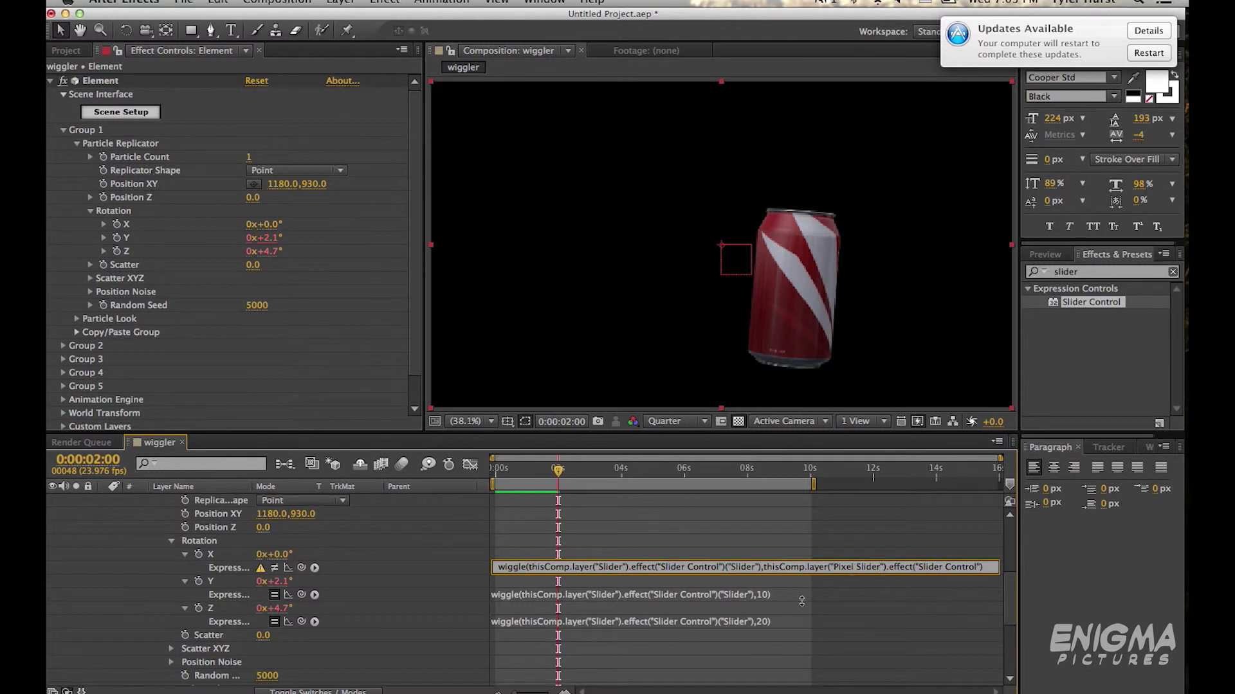
{"action": "key", "text": "KP_Enter"}
Replace the Y Rotation wiggle amplitude 10 with the Pixel Slider Slider reference
{"action": "left_click", "coordinate": [731, 596]}
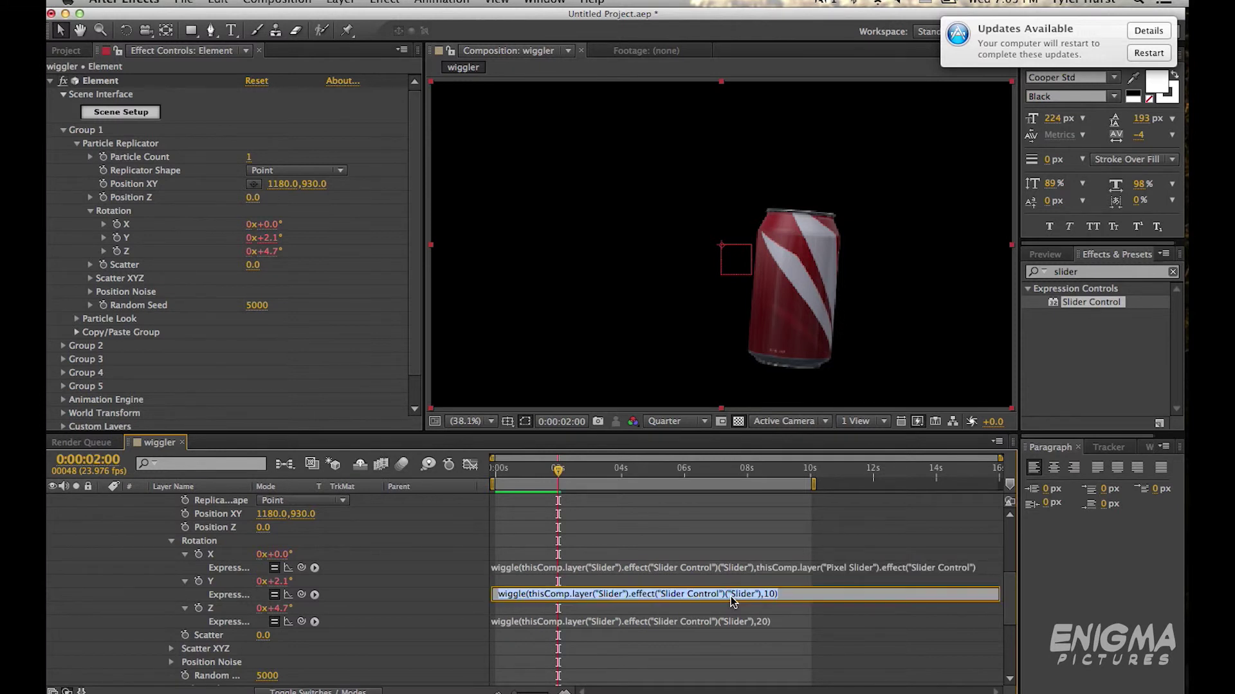
{"action": "left_click", "coordinate": [769, 594]}
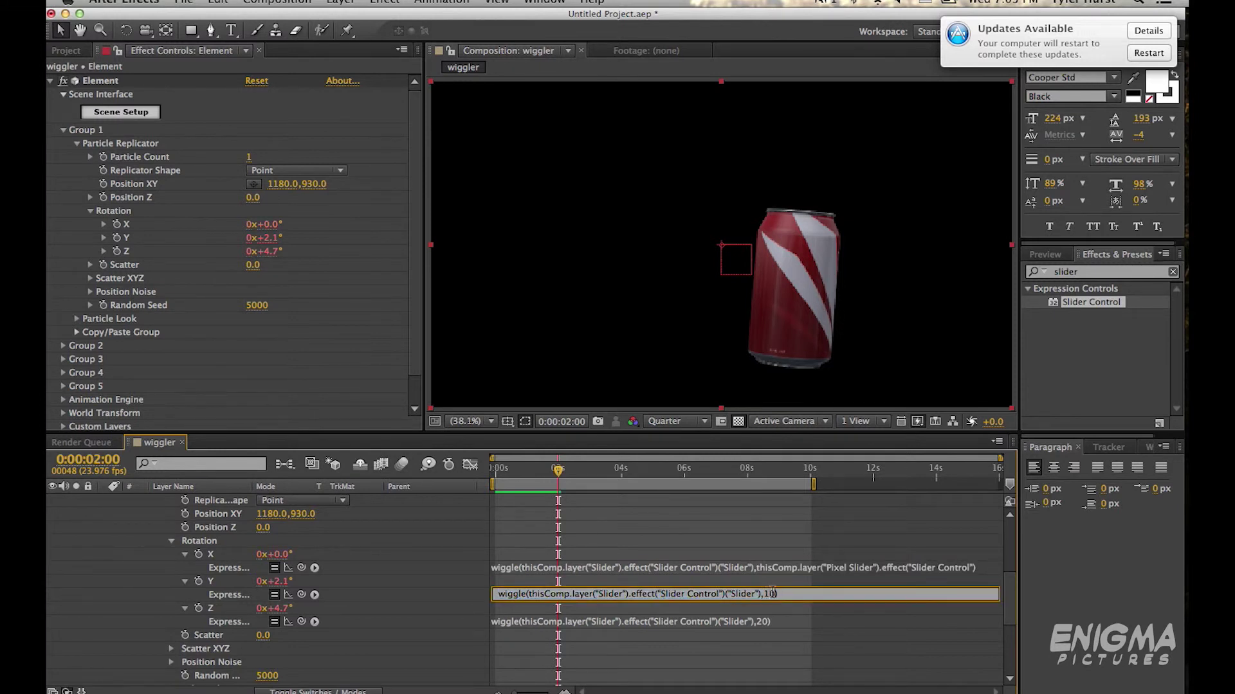
{"action": "key", "text": "BackSpace"}
{"action": "key", "text": "BackSpace"}
{"action": "type", "text": "thisComp.layer(\"Pixel Slider\").effect(\"Slider Control\")(\"Slider\")"}
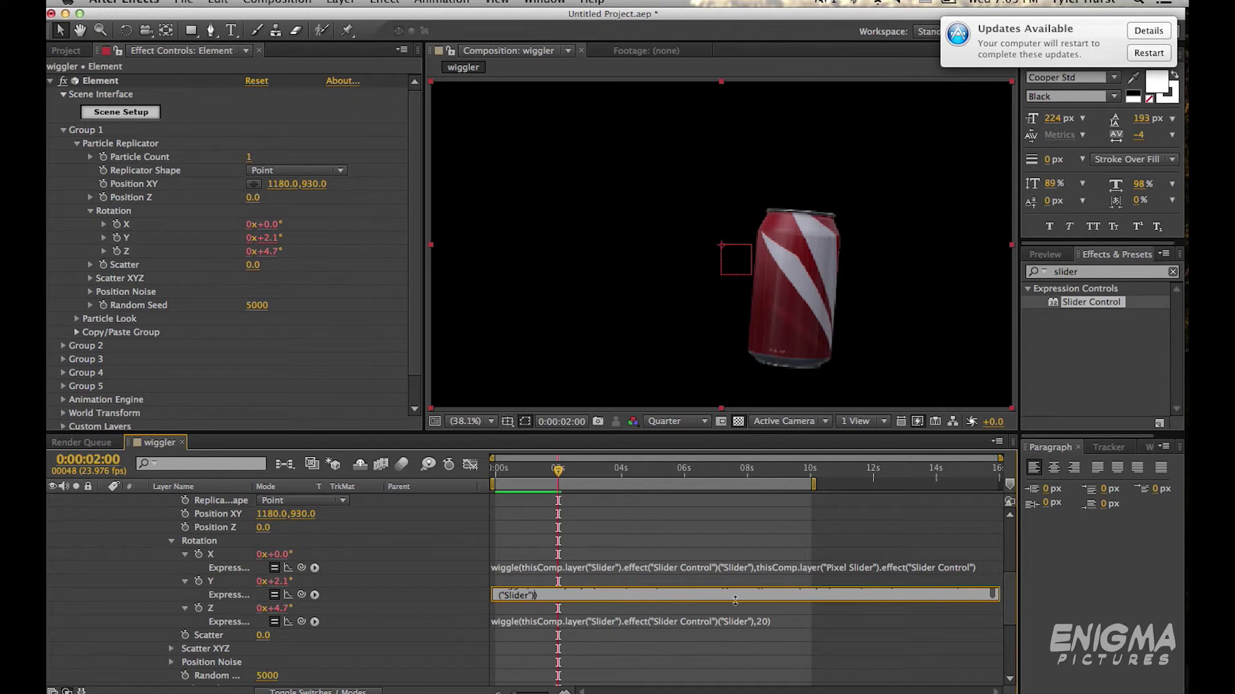
{"action": "scroll", "coordinate": [736, 594], "scroll_direction": "up", "scroll_amount": 1}
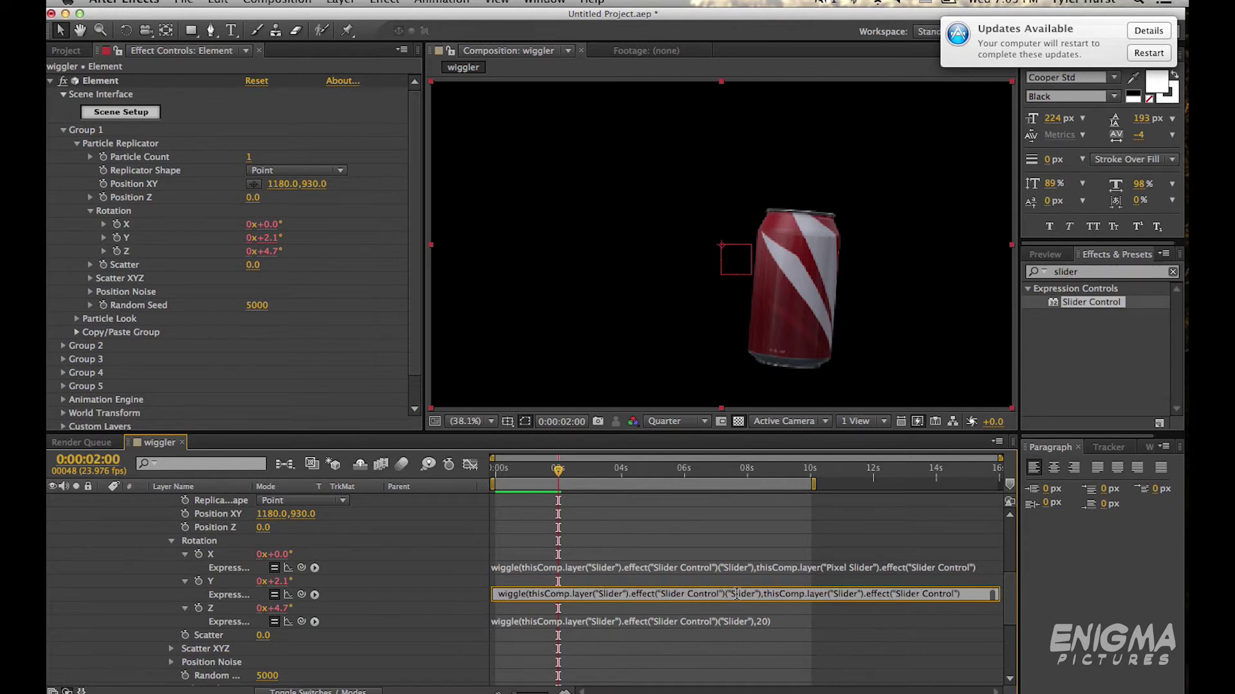
{"action": "left_click", "coordinate": [860, 593]}
{"action": "key", "text": "BackSpace"}
{"action": "key", "text": "BackSpace"}
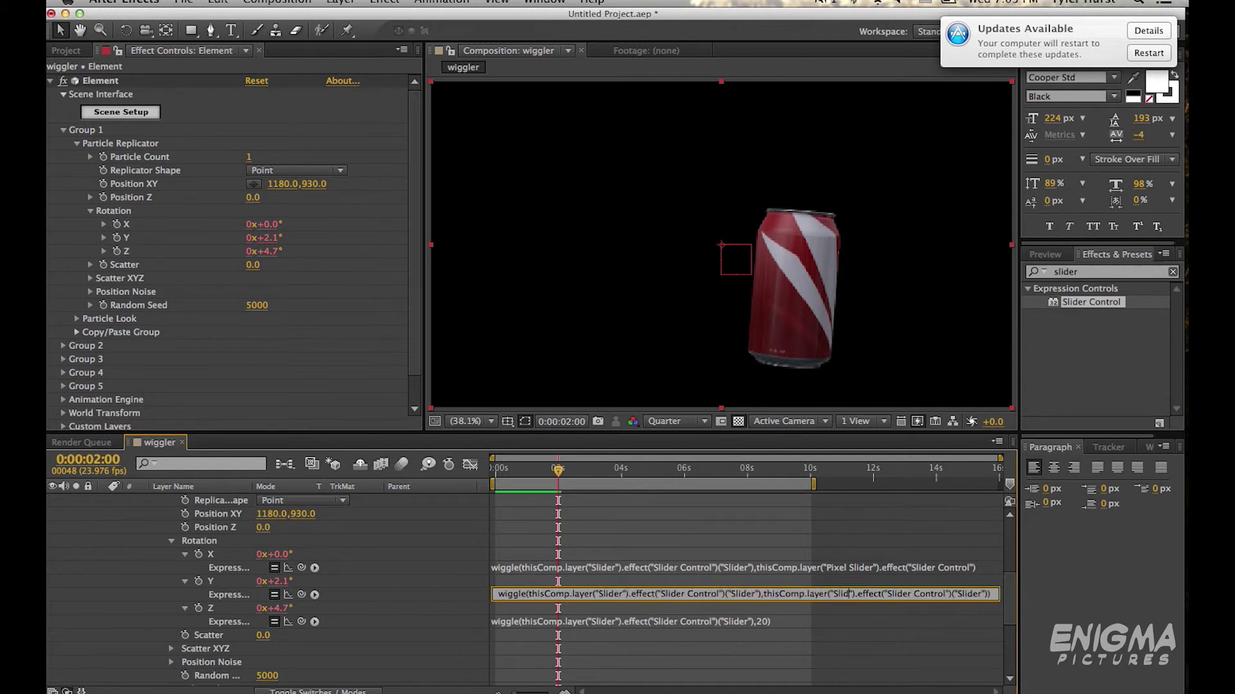
{"action": "key", "text": "BackSpace"}
{"action": "key", "text": "BackSpace"}
{"action": "key", "text": "BackSpace"}
{"action": "key", "text": "BackSpace"}
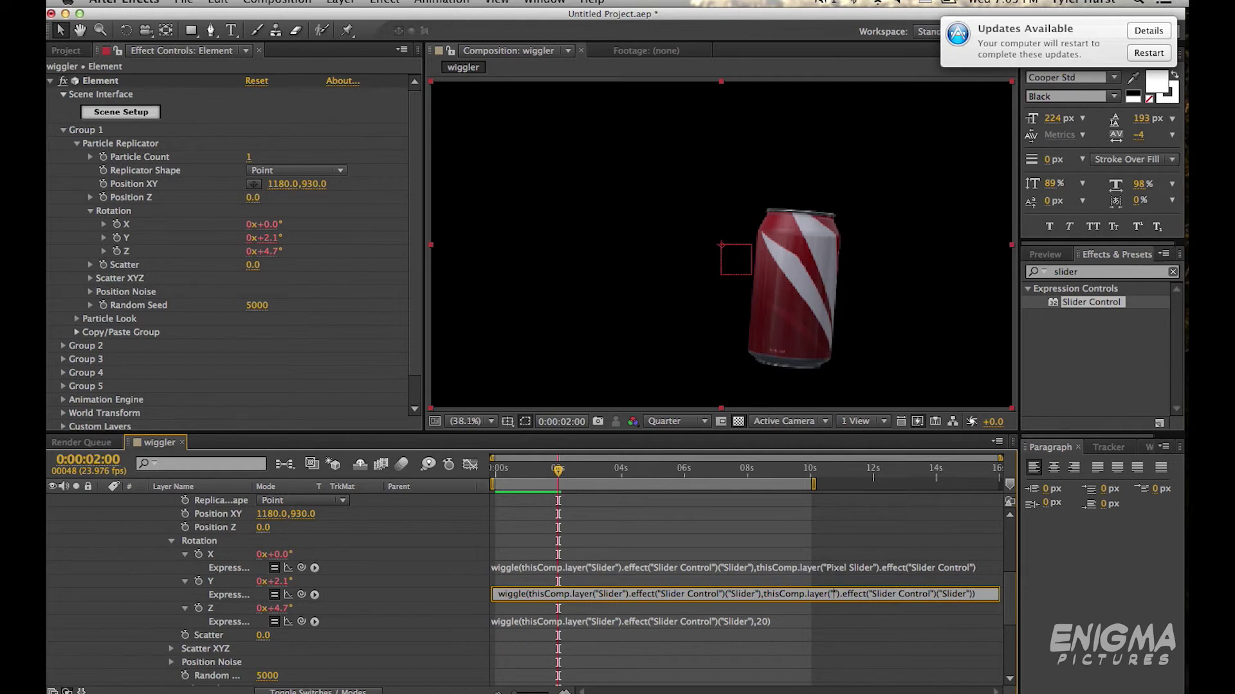
{"action": "type", "text": "Pixel Slide"}
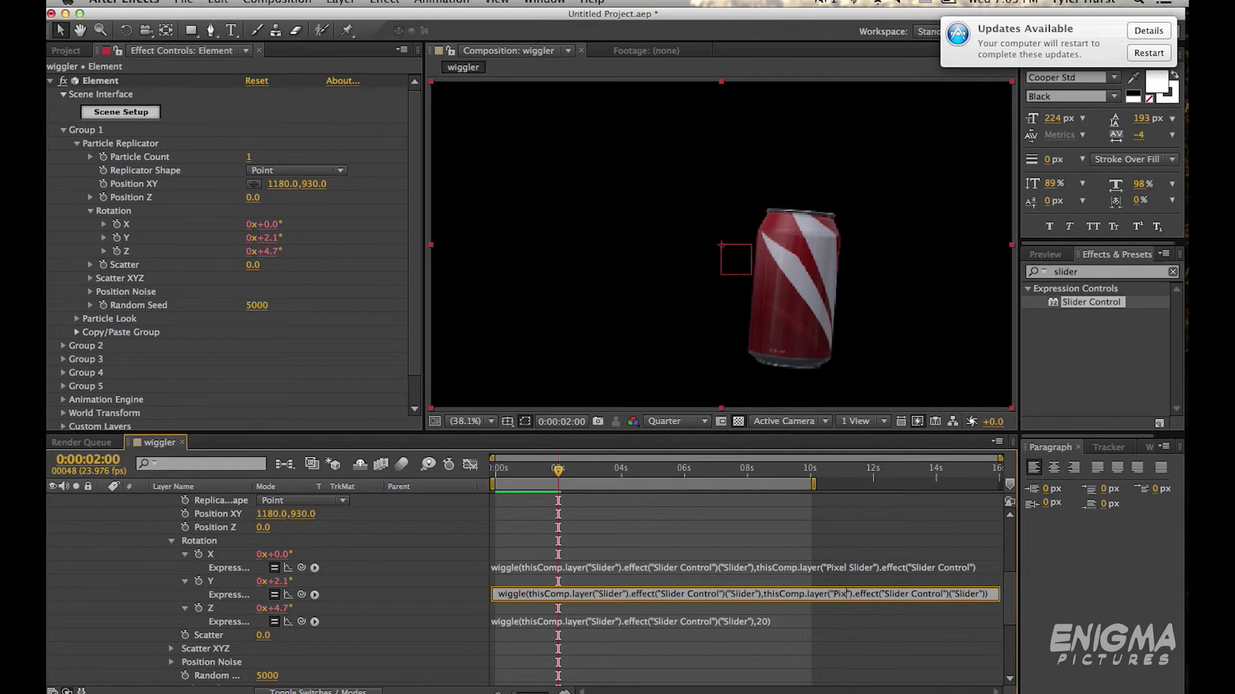
{"action": "type", "text": "r"}
{"action": "left_click", "coordinate": [743, 622]}
Replace the Z Rotation wiggle amplitude 20 with the Pixel Slider reference and return to frame 0
{"action": "left_click", "coordinate": [754, 622]}
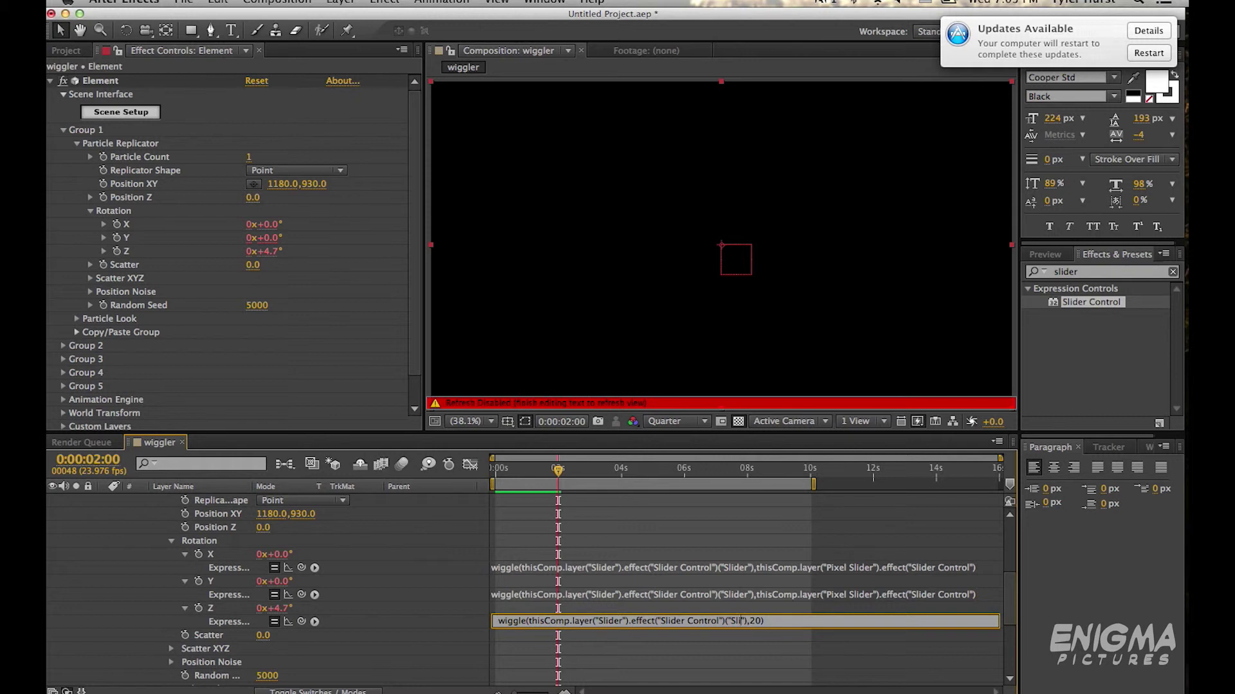
{"action": "left_click_drag", "start_coordinate": [757, 621], "coordinate": [737, 621]}
{"action": "double_click", "coordinate": [770, 621]}
{"action": "type", "text": "thisComp.layer(\"Pixel Slider\").effect(\"Slider Control\")(\"Slider\")"}
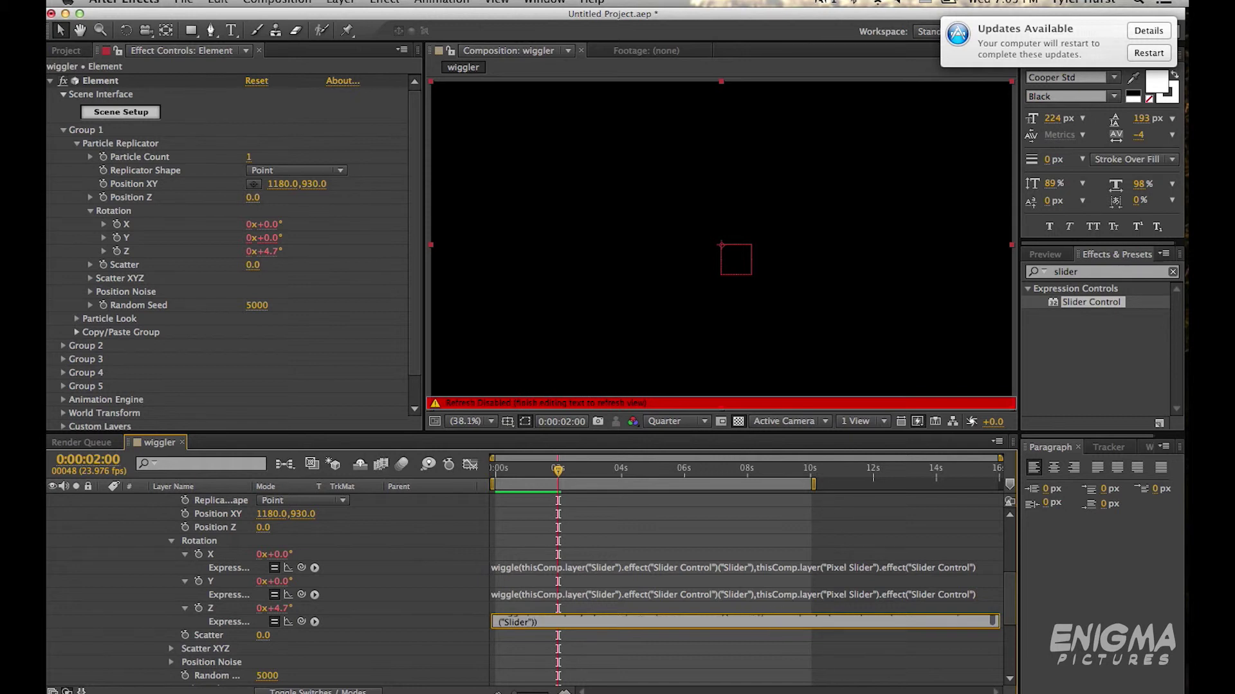
{"action": "key", "text": "BackSpace"}
{"action": "key", "text": "BackSpace"}
{"action": "key", "text": "BackSpace"}
{"action": "key", "text": "BackSpace"}
{"action": "key", "text": "BackSpace"}
{"action": "key", "text": "BackSpace"}
{"action": "key", "text": "BackSpace"}
{"action": "key", "text": "BackSpace"}
{"action": "key", "text": "BackSpace"}
{"action": "key", "text": "BackSpace"}
{"action": "key", "text": "BackSpace"}
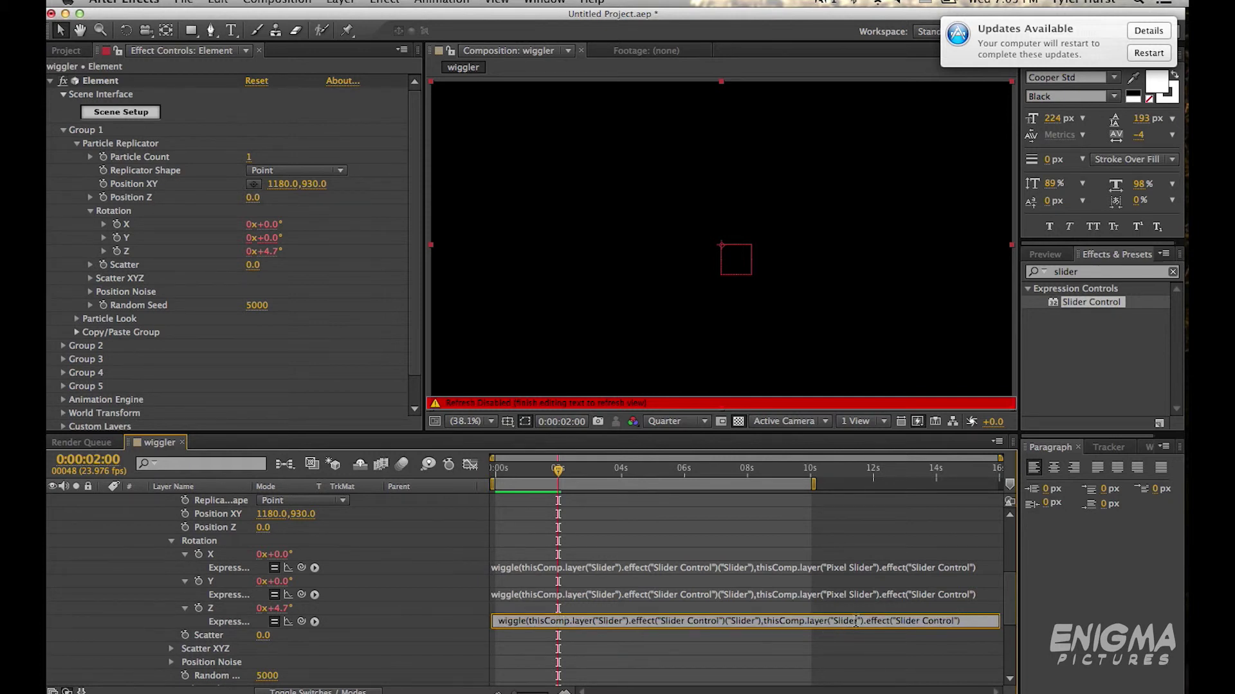
{"action": "key", "text": "super+z"}
{"action": "double_click", "coordinate": [856, 621]}
{"action": "type", "text": "P"}
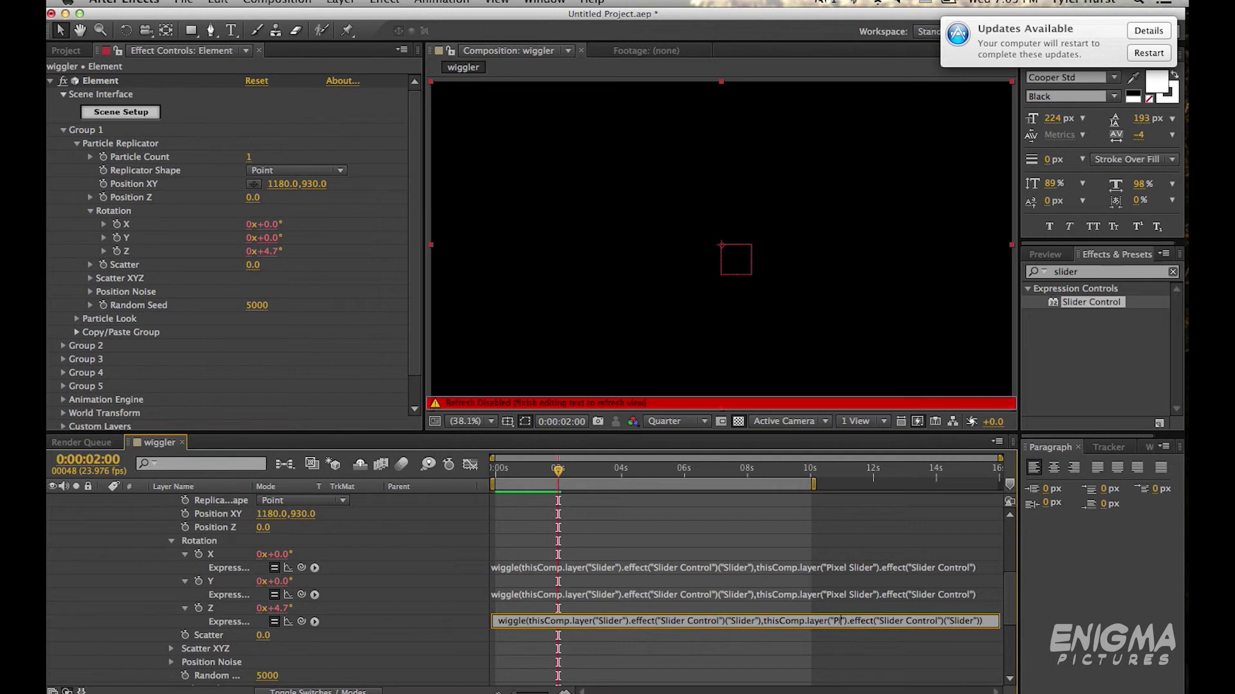
{"action": "type", "text": "ixel Slider"}
{"action": "left_click", "coordinate": [821, 640]}
{"action": "left_click_drag", "start_coordinate": [521, 468], "coordinate": [481, 473]}
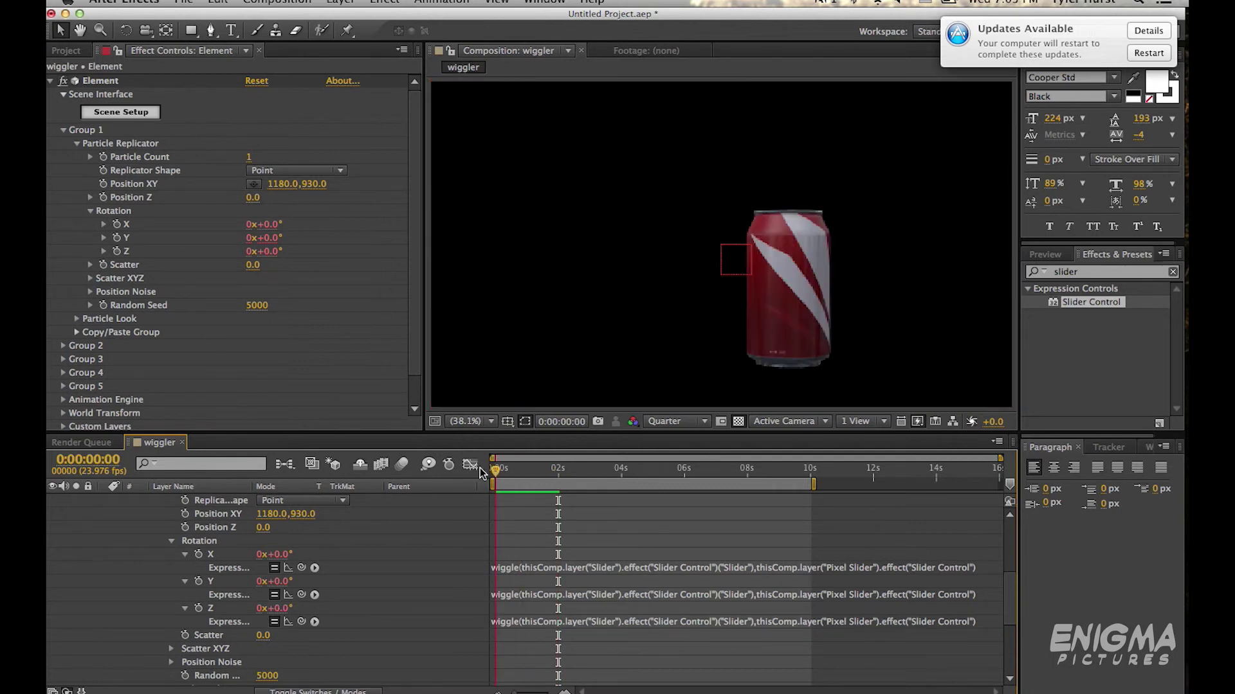
Collapse the Element layer's properties and preview the wiggle animation
{"action": "key", "text": "space"}
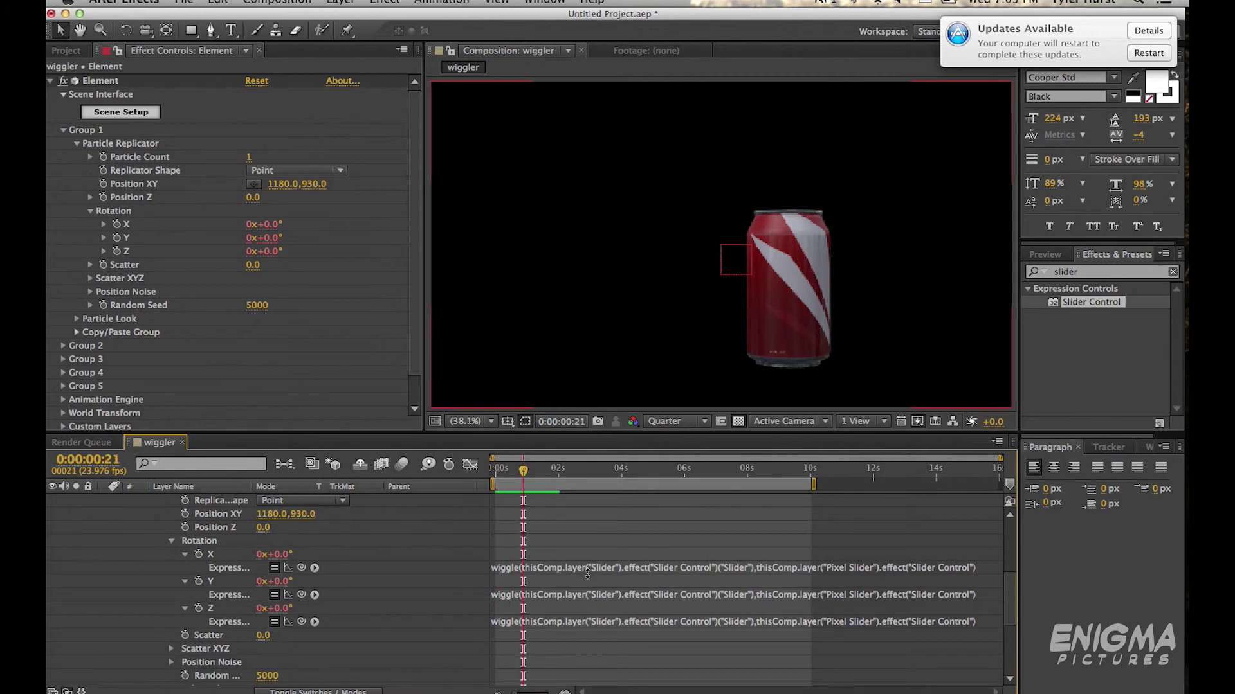
{"action": "scroll", "coordinate": [587, 572], "scroll_direction": "up", "scroll_amount": 5}
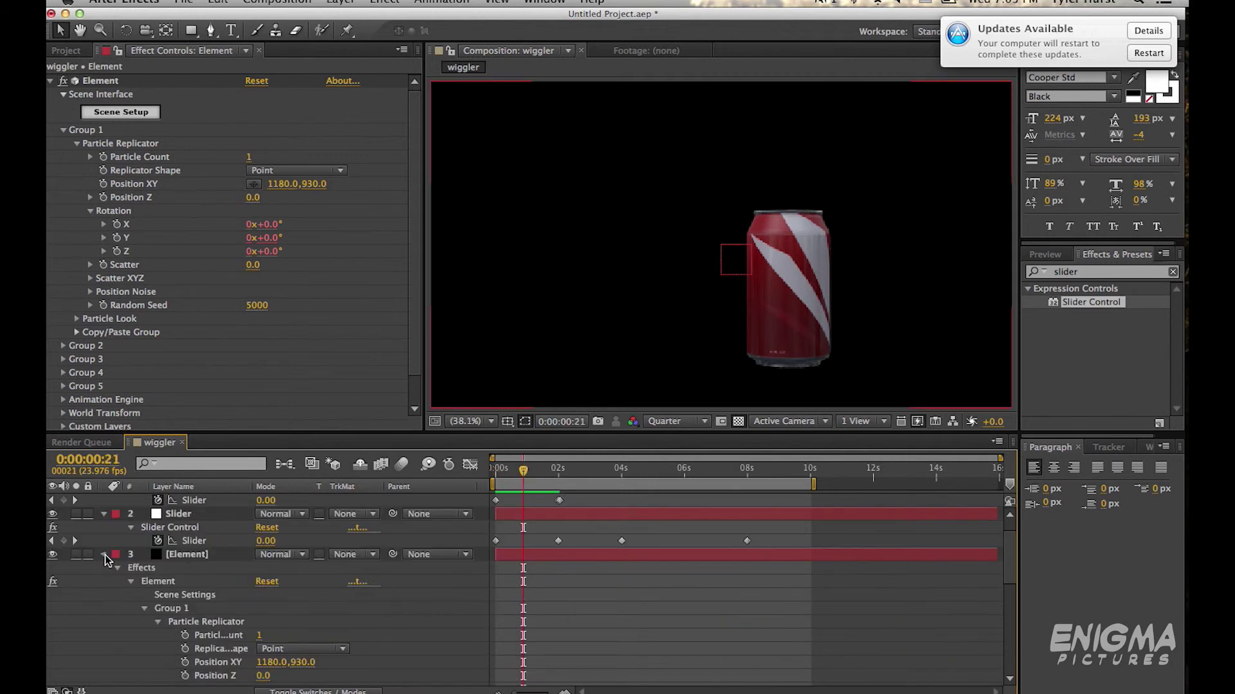
{"action": "left_click", "coordinate": [105, 554]}
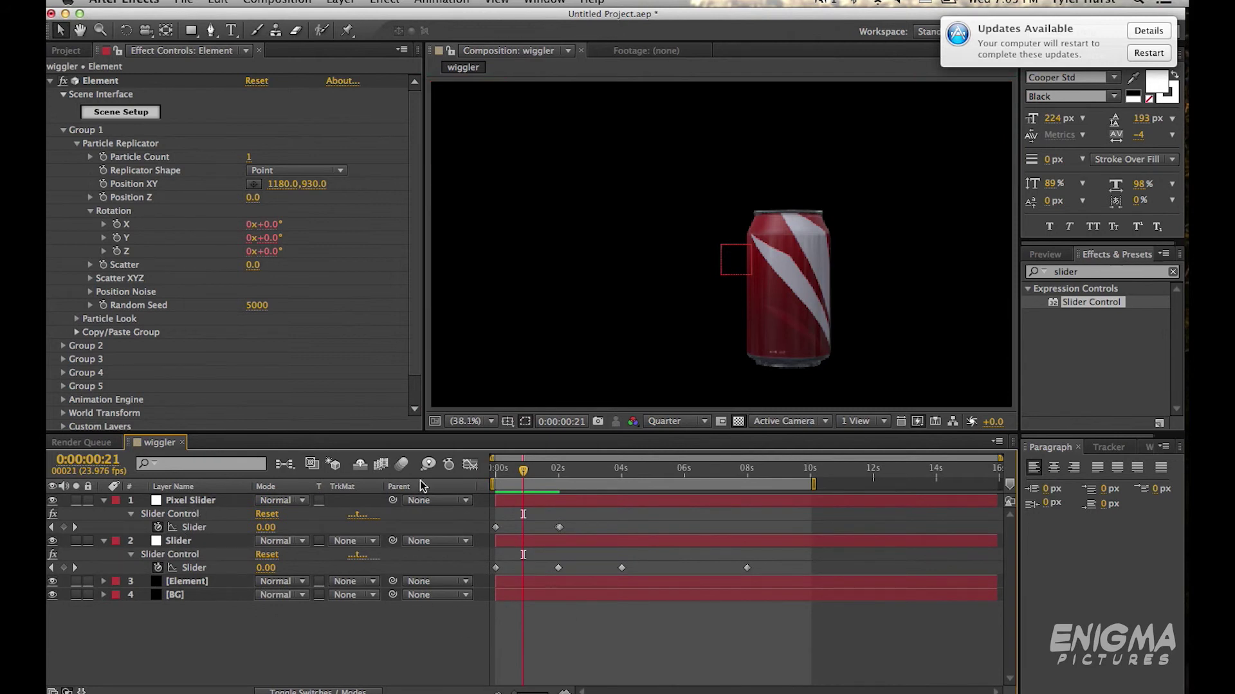
{"action": "key", "text": "space"}
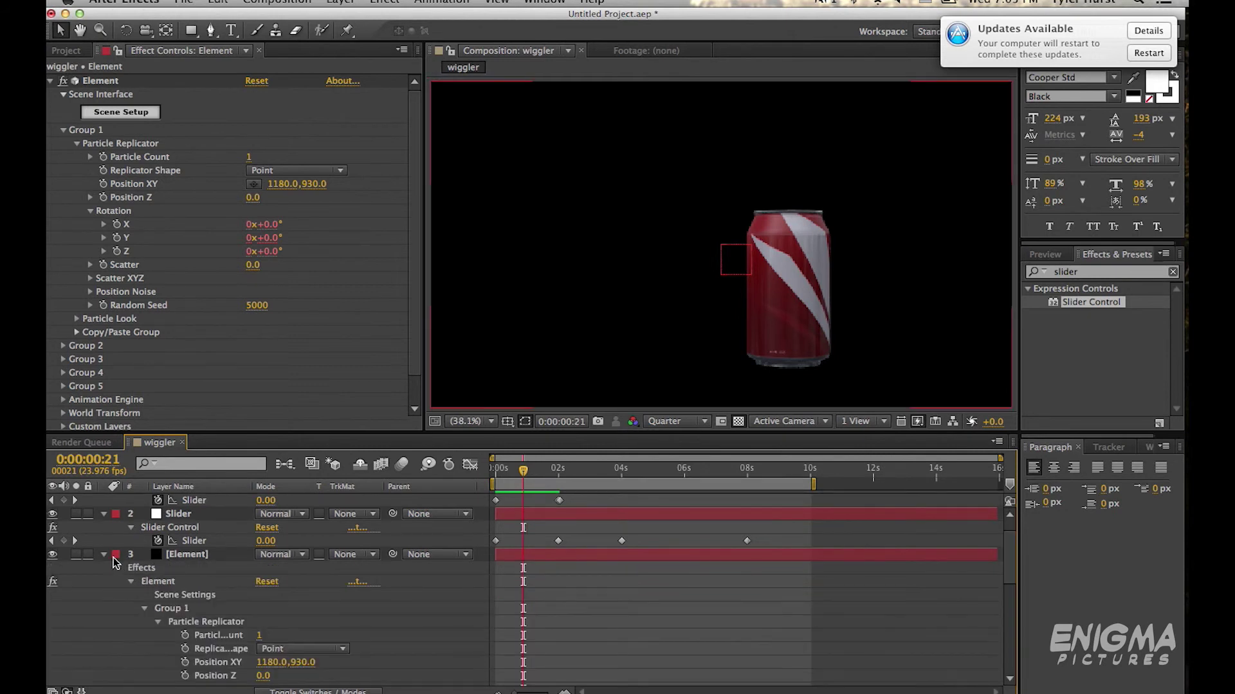
{"action": "left_click", "coordinate": [105, 555]}
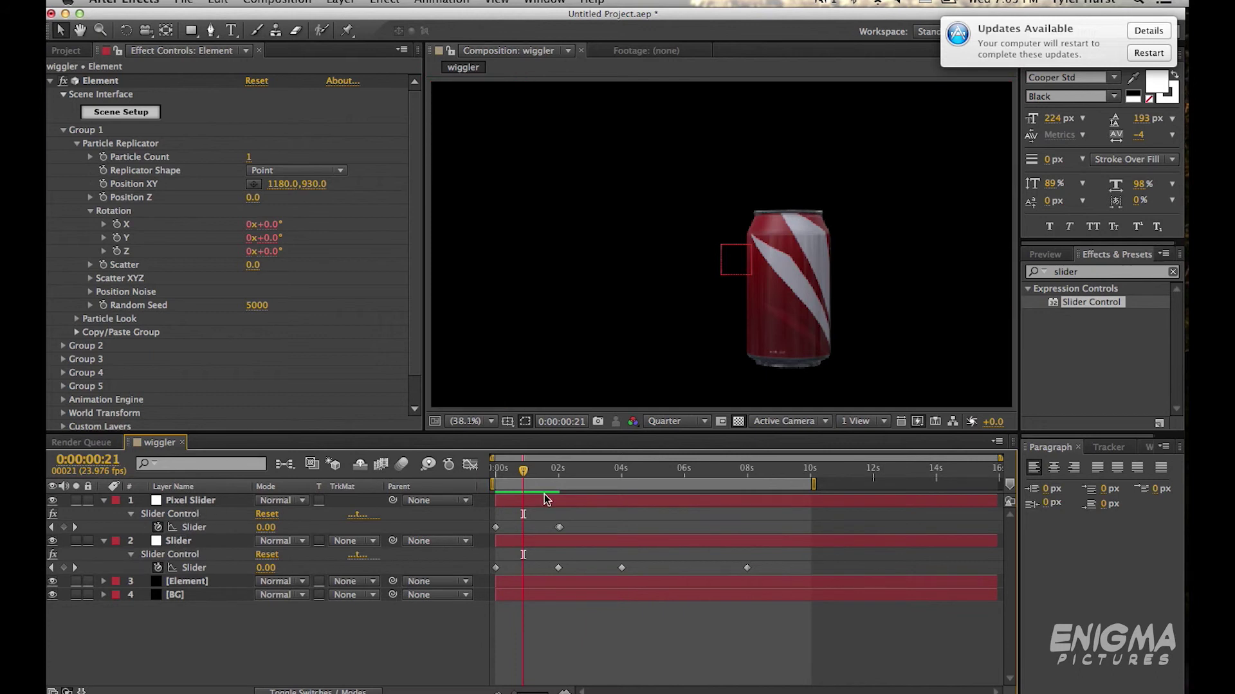
{"action": "key", "text": "space"}
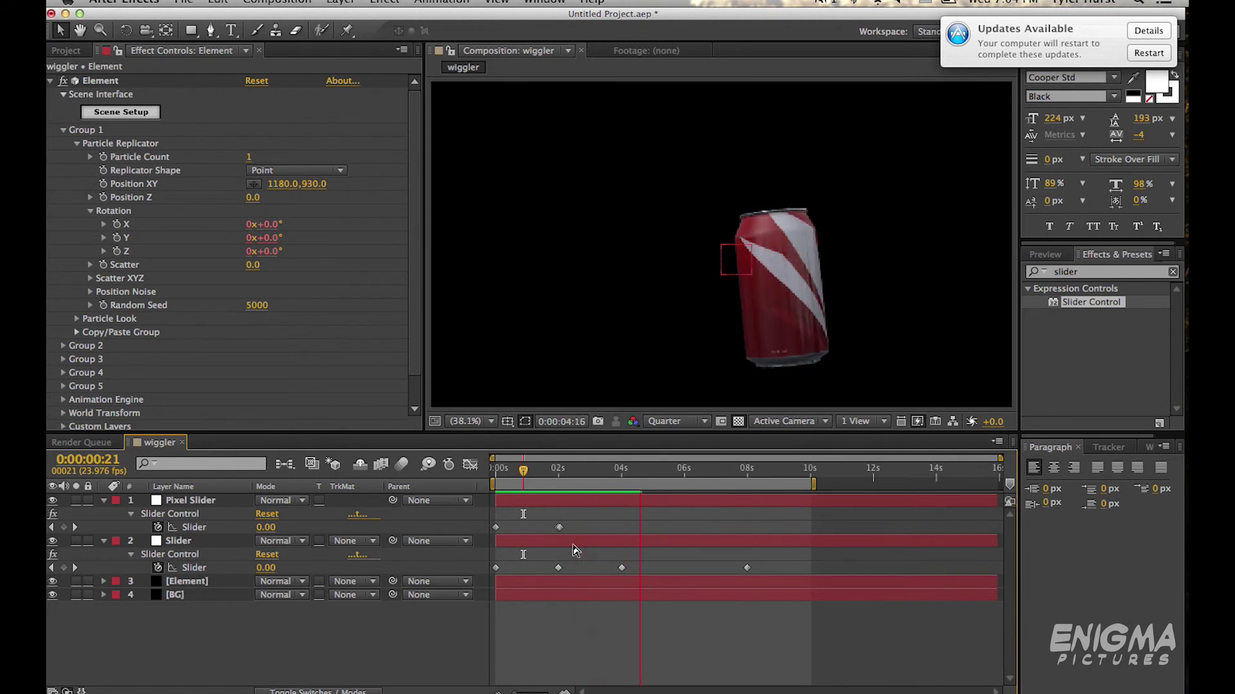
Stop the preview and begin editing the frequency Slider value at four seconds
{"action": "left_click", "coordinate": [557, 471]}
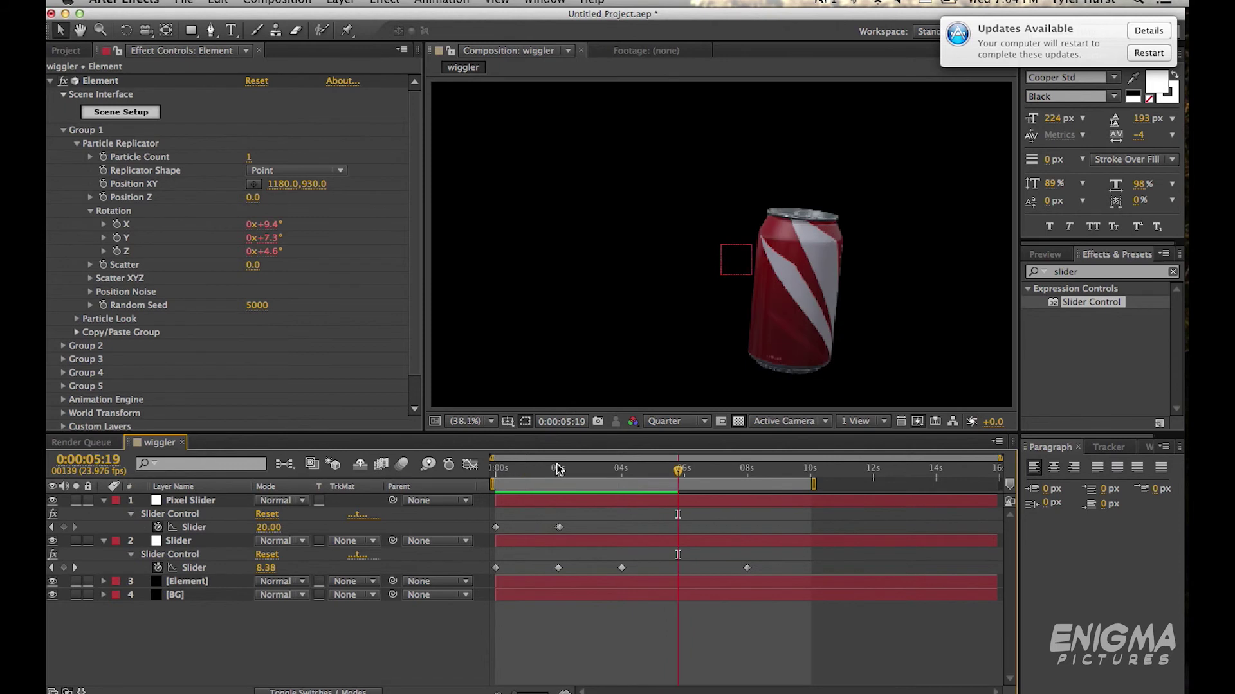
{"action": "left_click_drag", "start_coordinate": [557, 472], "coordinate": [620, 473]}
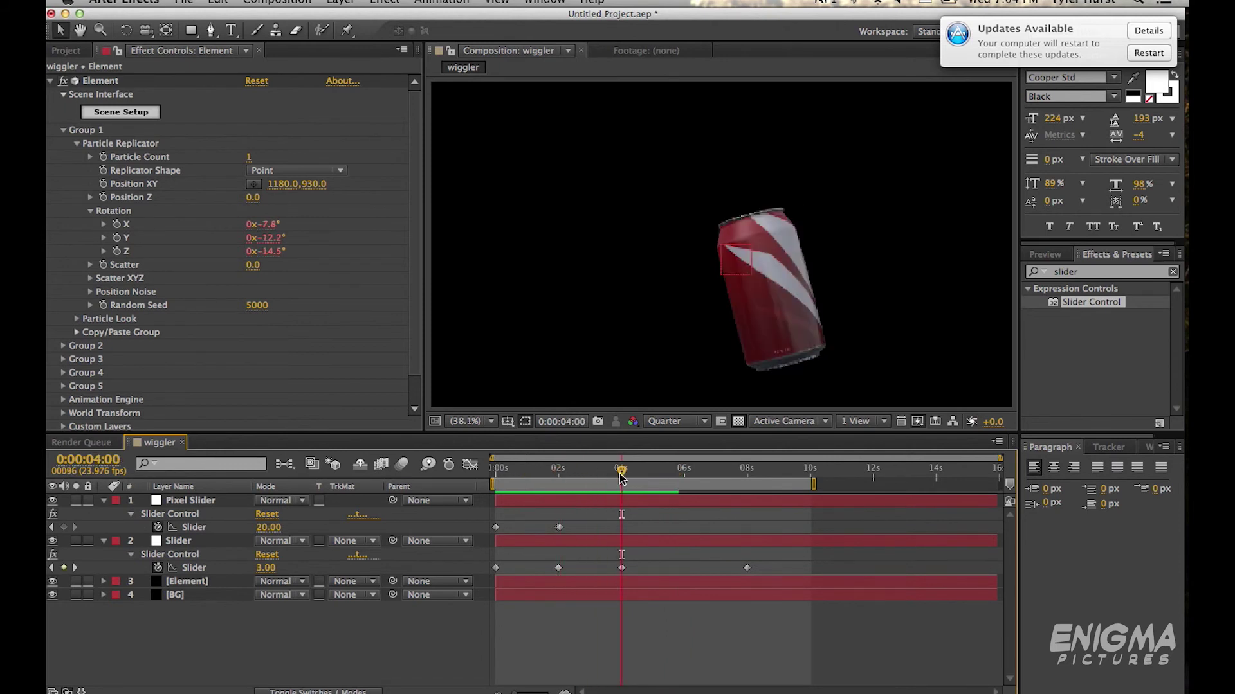
{"action": "left_click", "coordinate": [263, 568]}
Set the frequency Slider to 1 at 4s and Easy Ease its 2-second keyframe
{"action": "key", "text": "Return"}
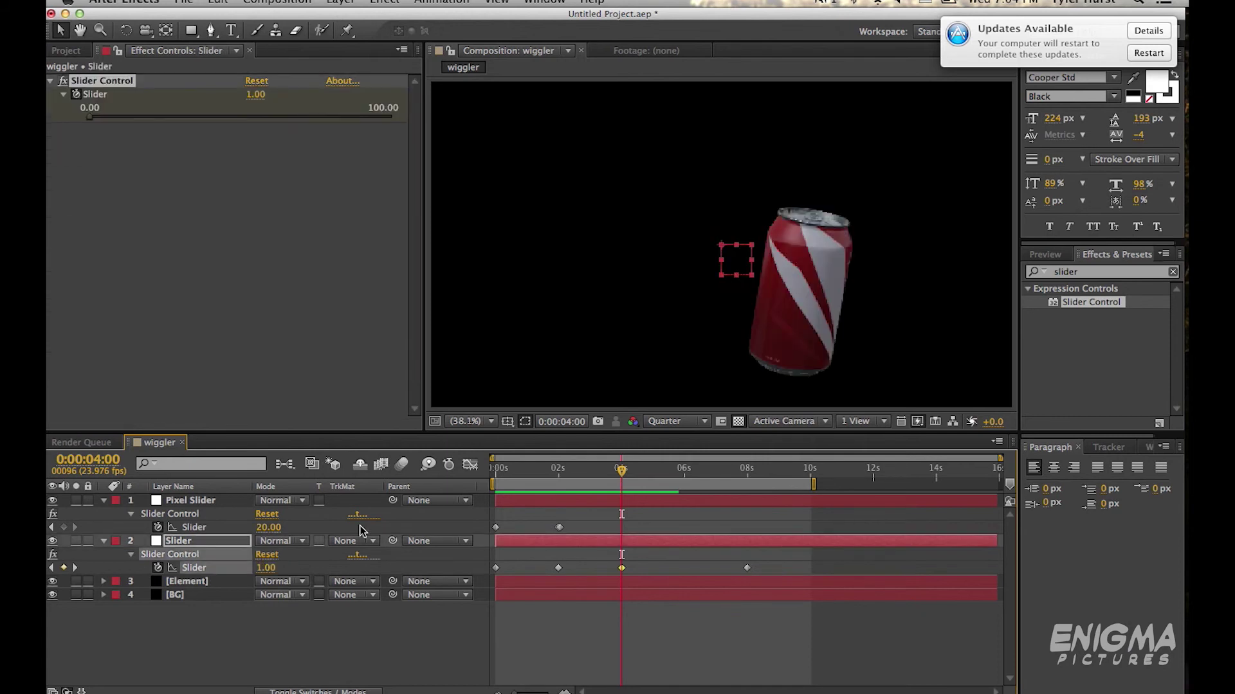
{"action": "left_click", "coordinate": [525, 470]}
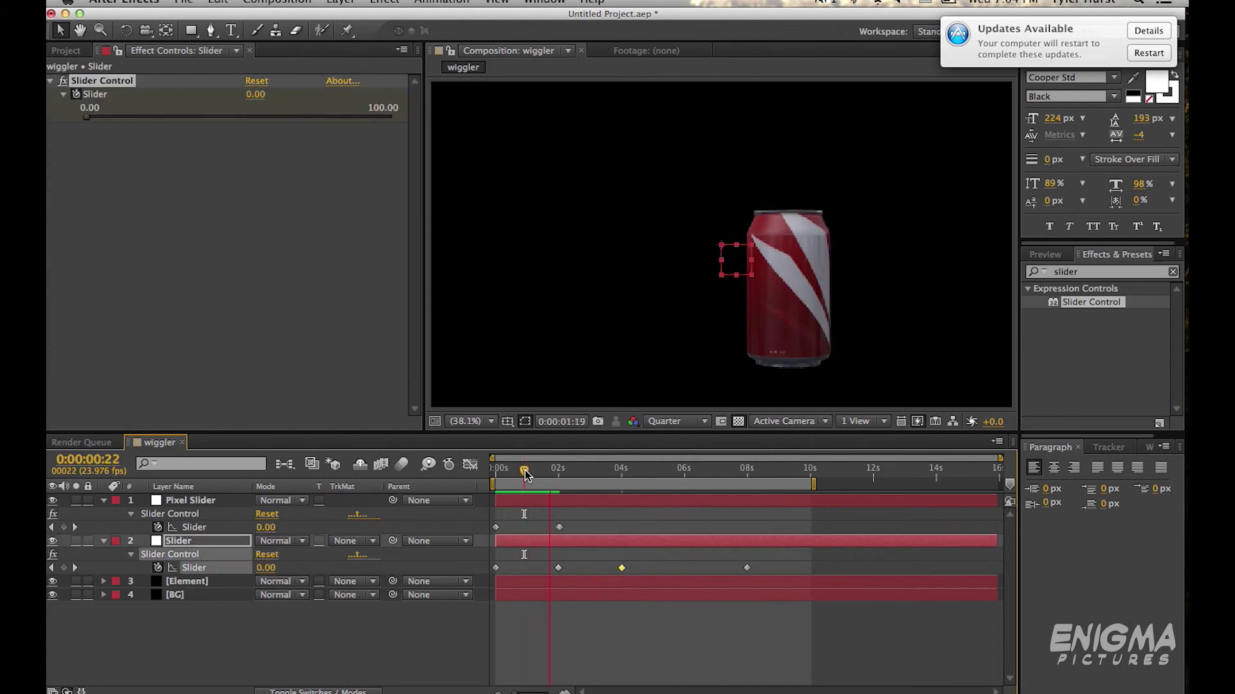
{"action": "left_click_drag", "start_coordinate": [524, 474], "coordinate": [574, 473]}
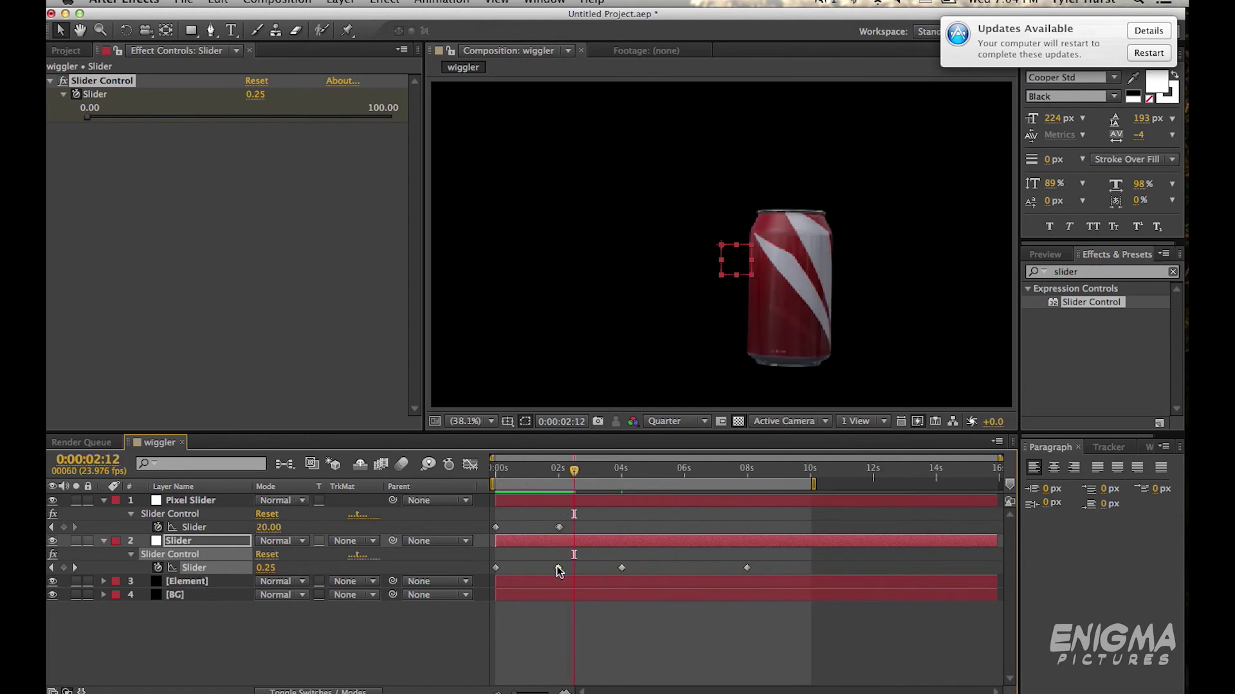
{"action": "right_click", "coordinate": [558, 567]}
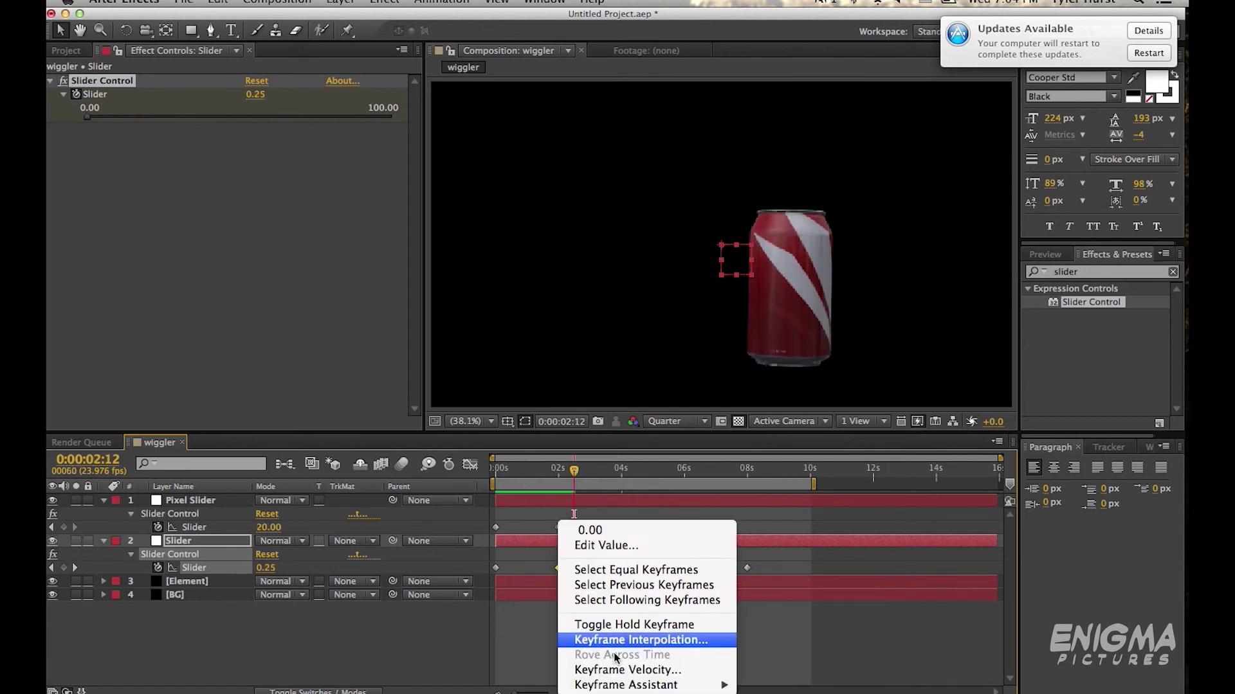
{"action": "mouse_move", "coordinate": [664, 684]}
{"action": "left_click", "coordinate": [798, 595]}
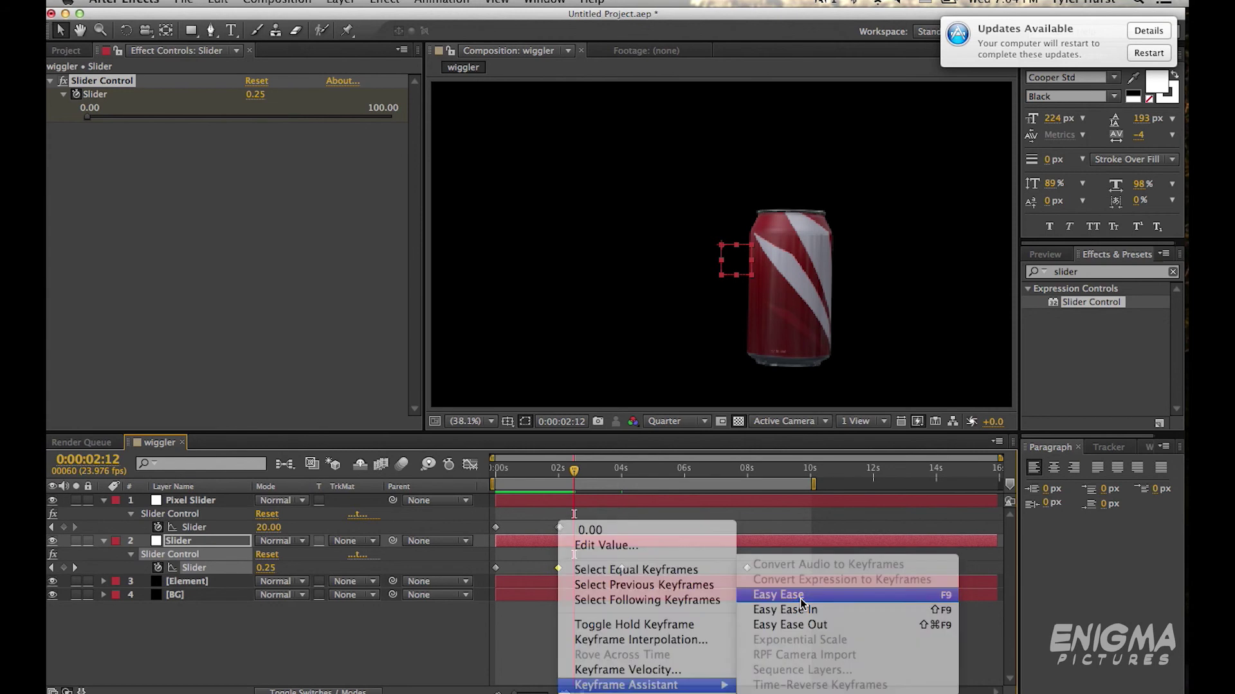
Easy Ease the Pixel Slider's 2-second keyframe and preview the animation
{"action": "left_click", "coordinate": [541, 468]}
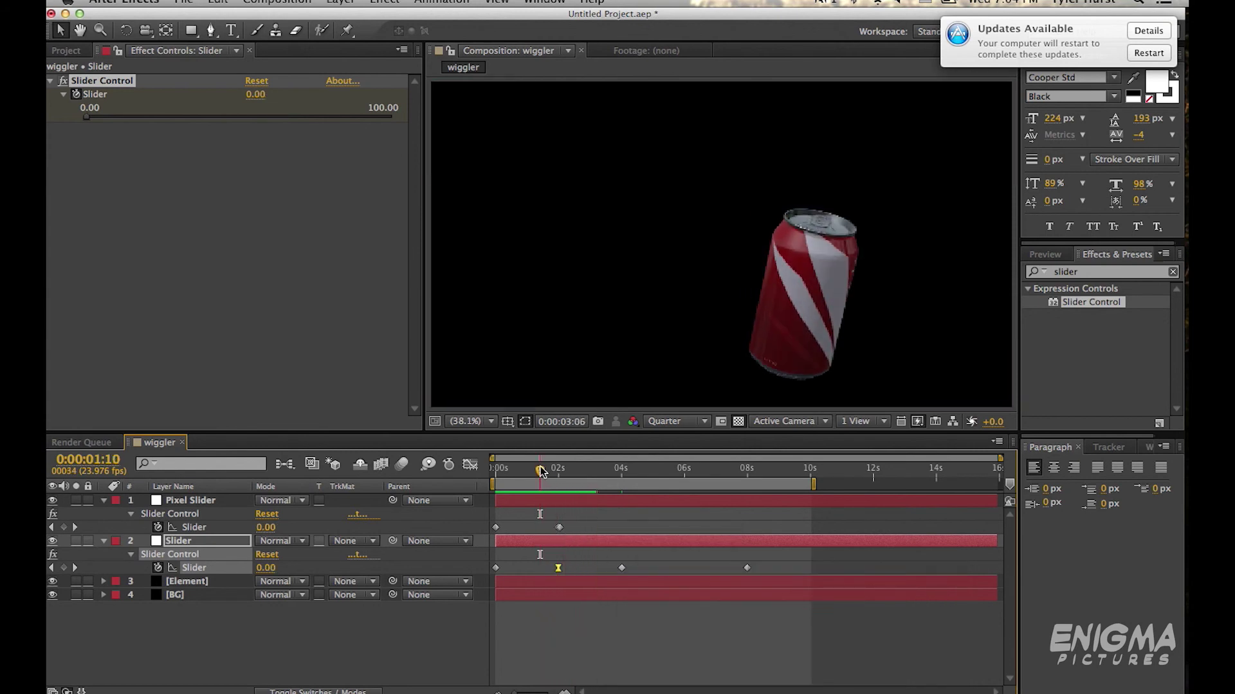
{"action": "left_click_drag", "start_coordinate": [560, 531], "coordinate": [558, 531]}
{"action": "right_click", "coordinate": [558, 531]}
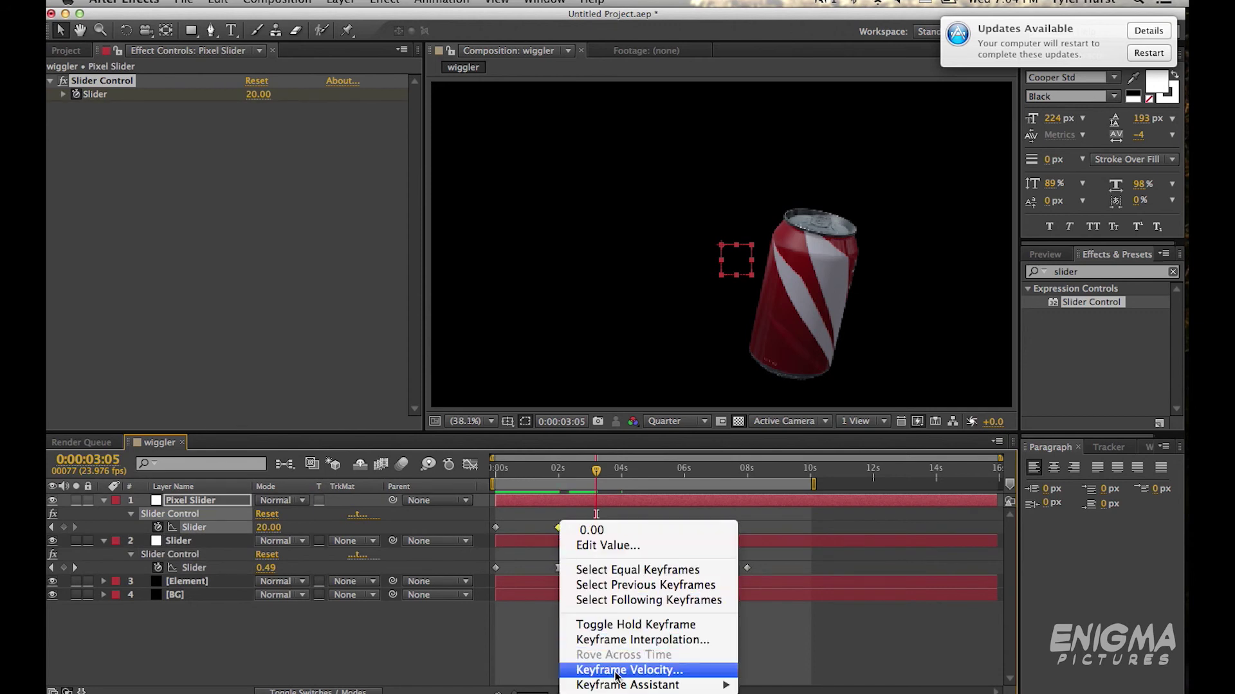
{"action": "mouse_move", "coordinate": [619, 685]}
{"action": "left_click", "coordinate": [809, 595]}
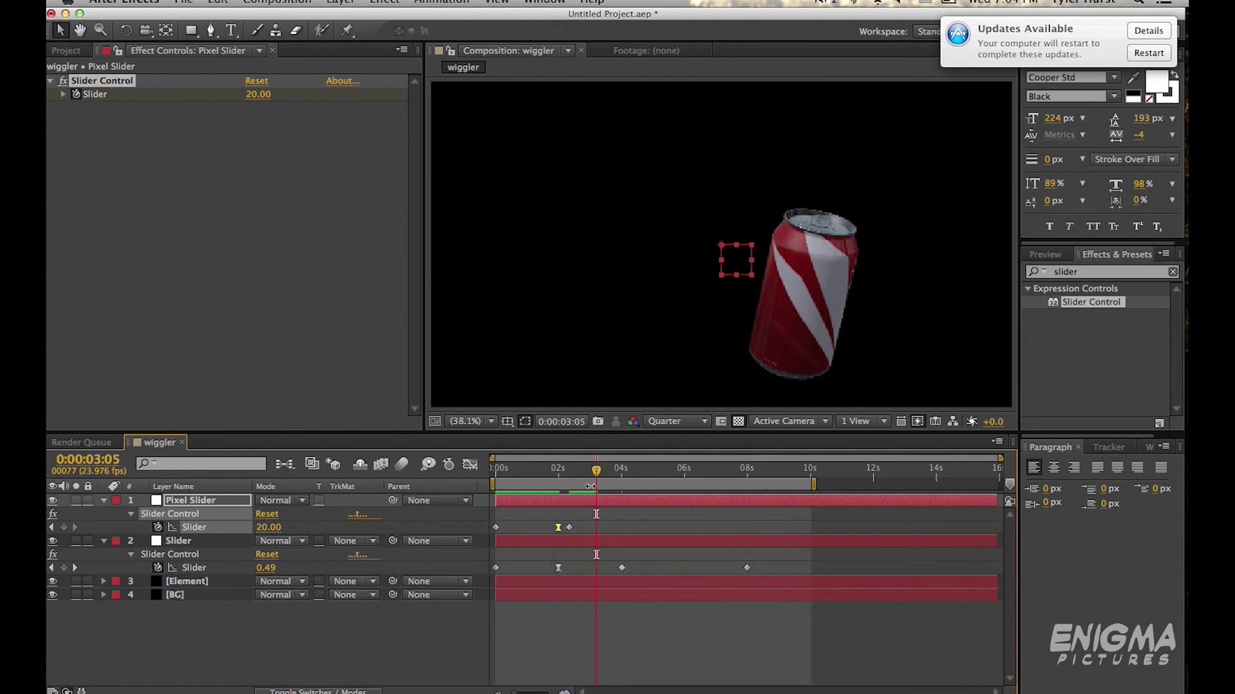
{"action": "left_click", "coordinate": [535, 473]}
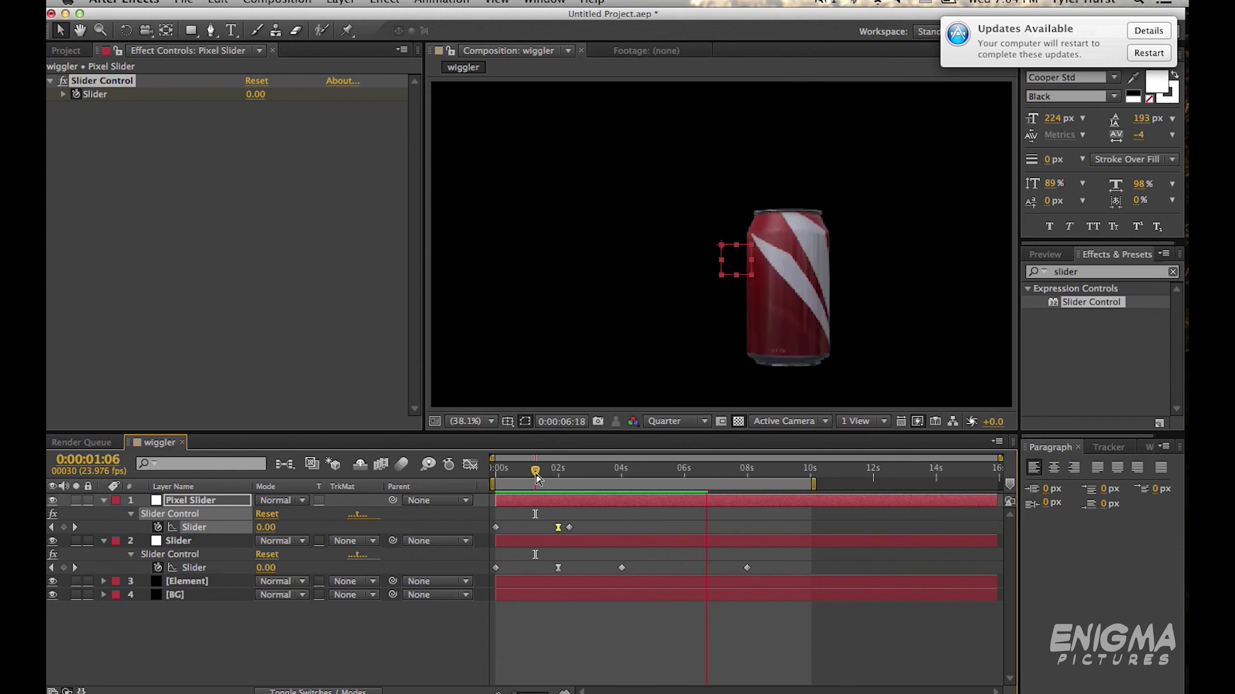
{"action": "key", "text": "space"}
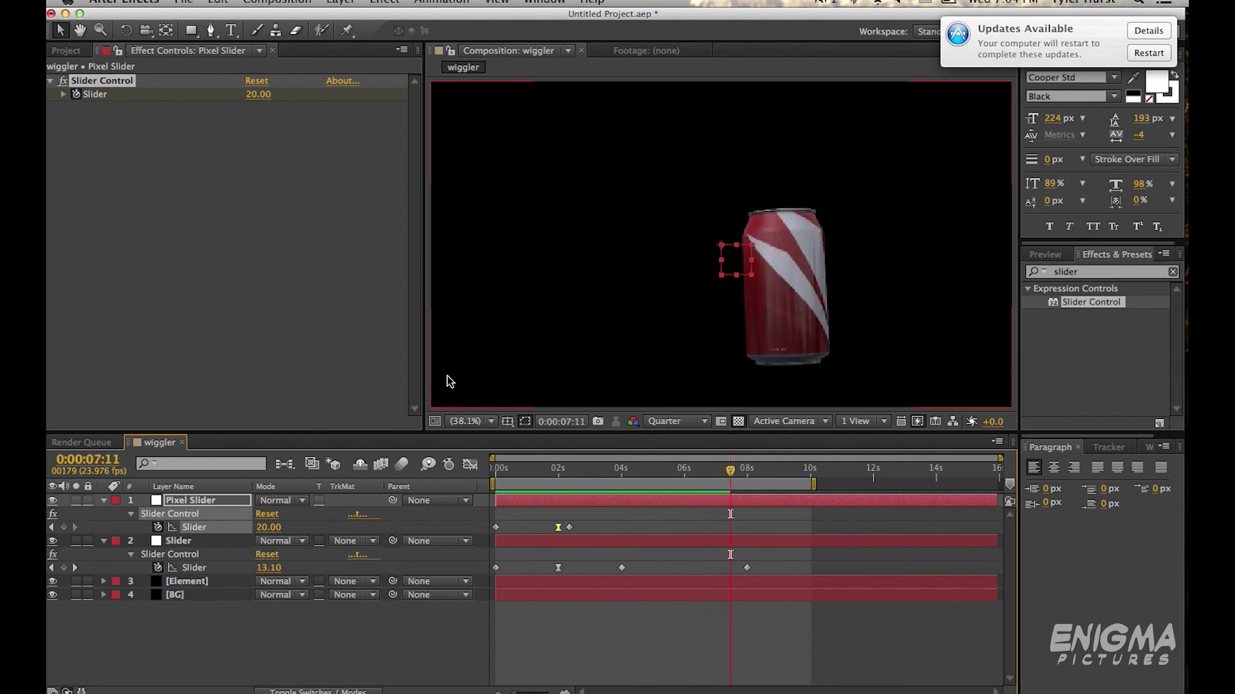